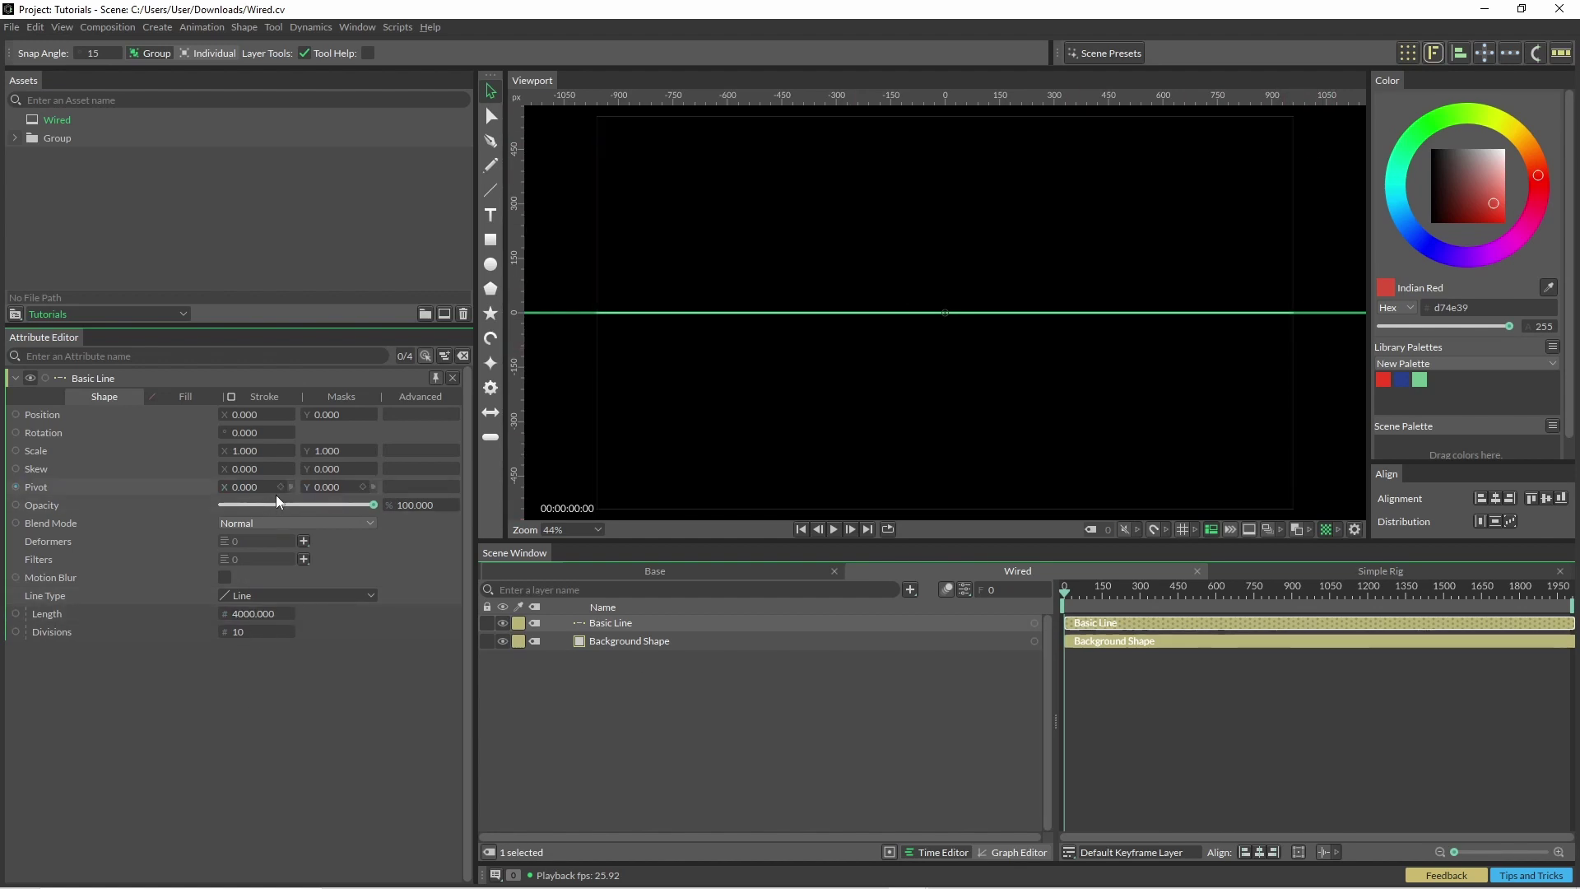
- Add an Oscillator deformer to the Basic Line and set its minimum to -100 and maximum to 100
left_click(304, 541)
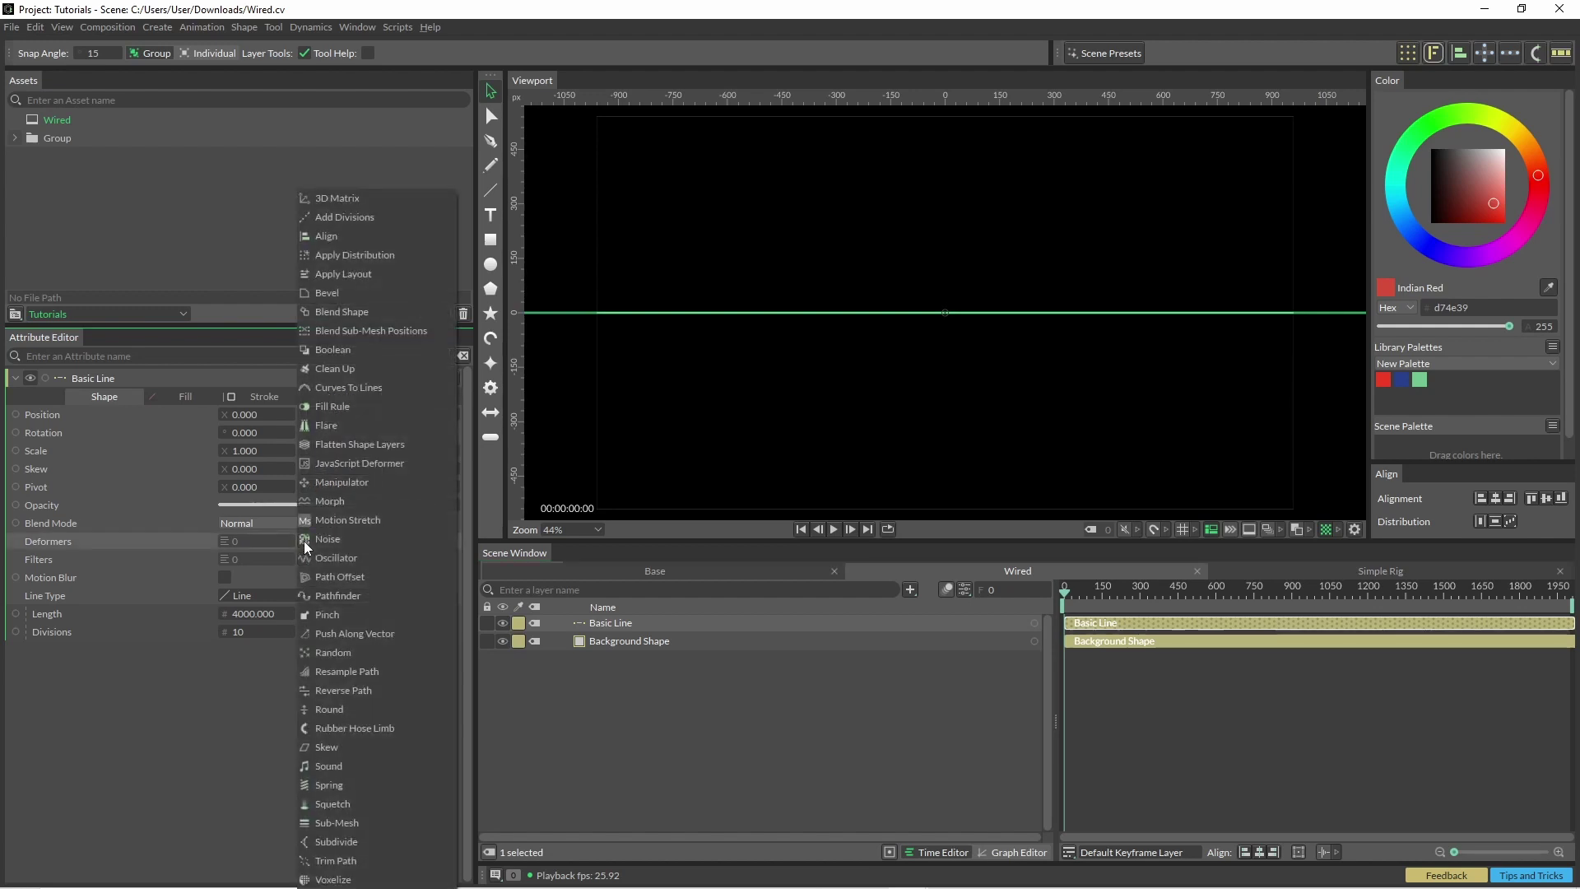
left_click(346, 558)
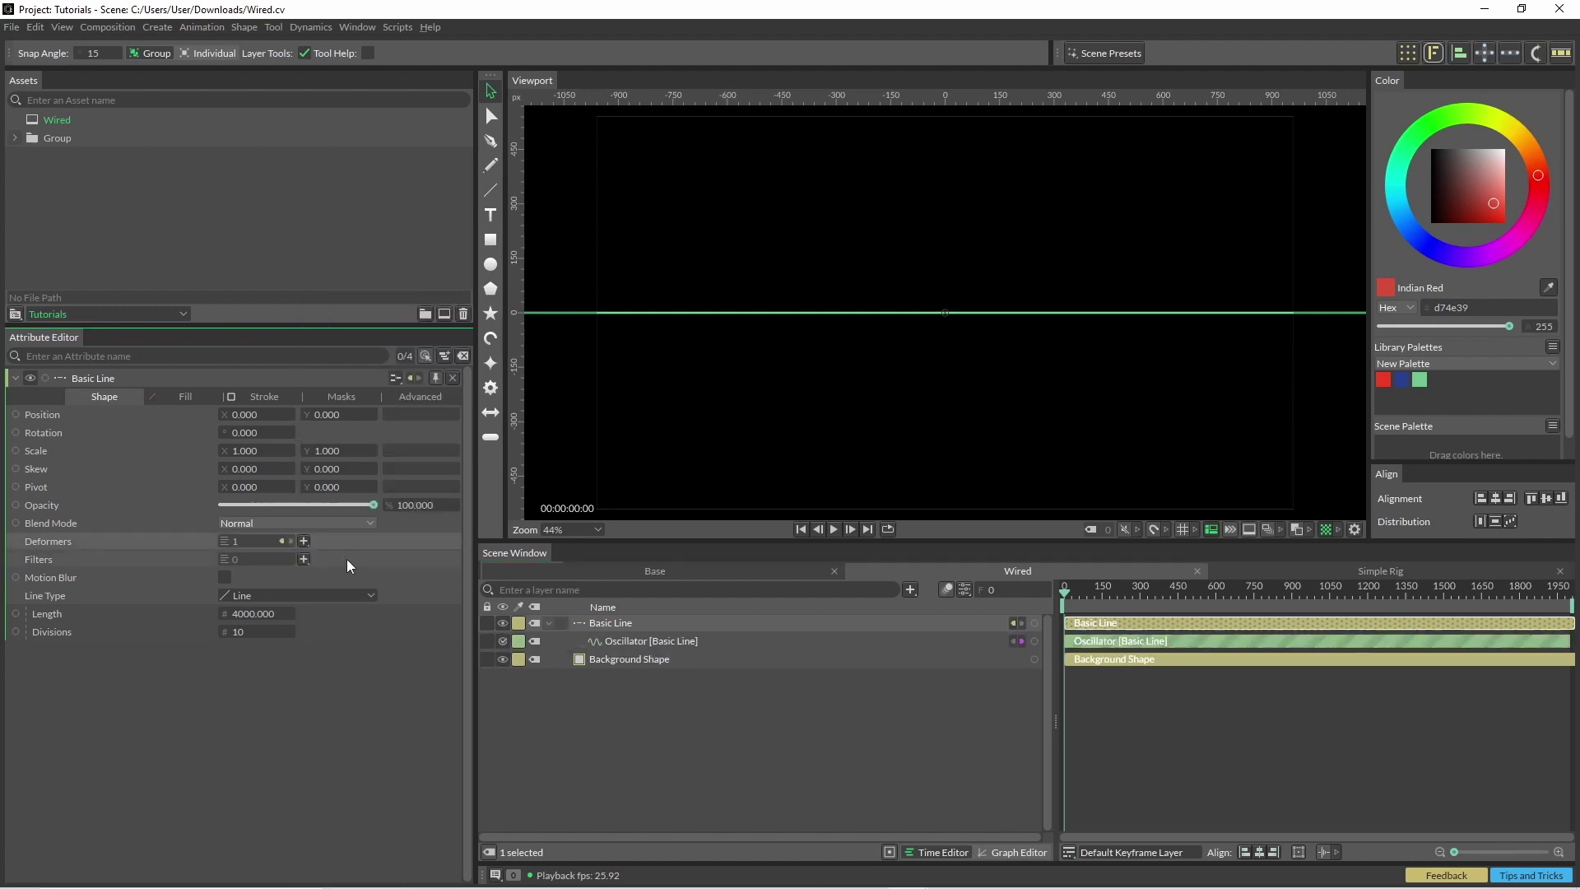
left_click(625, 640)
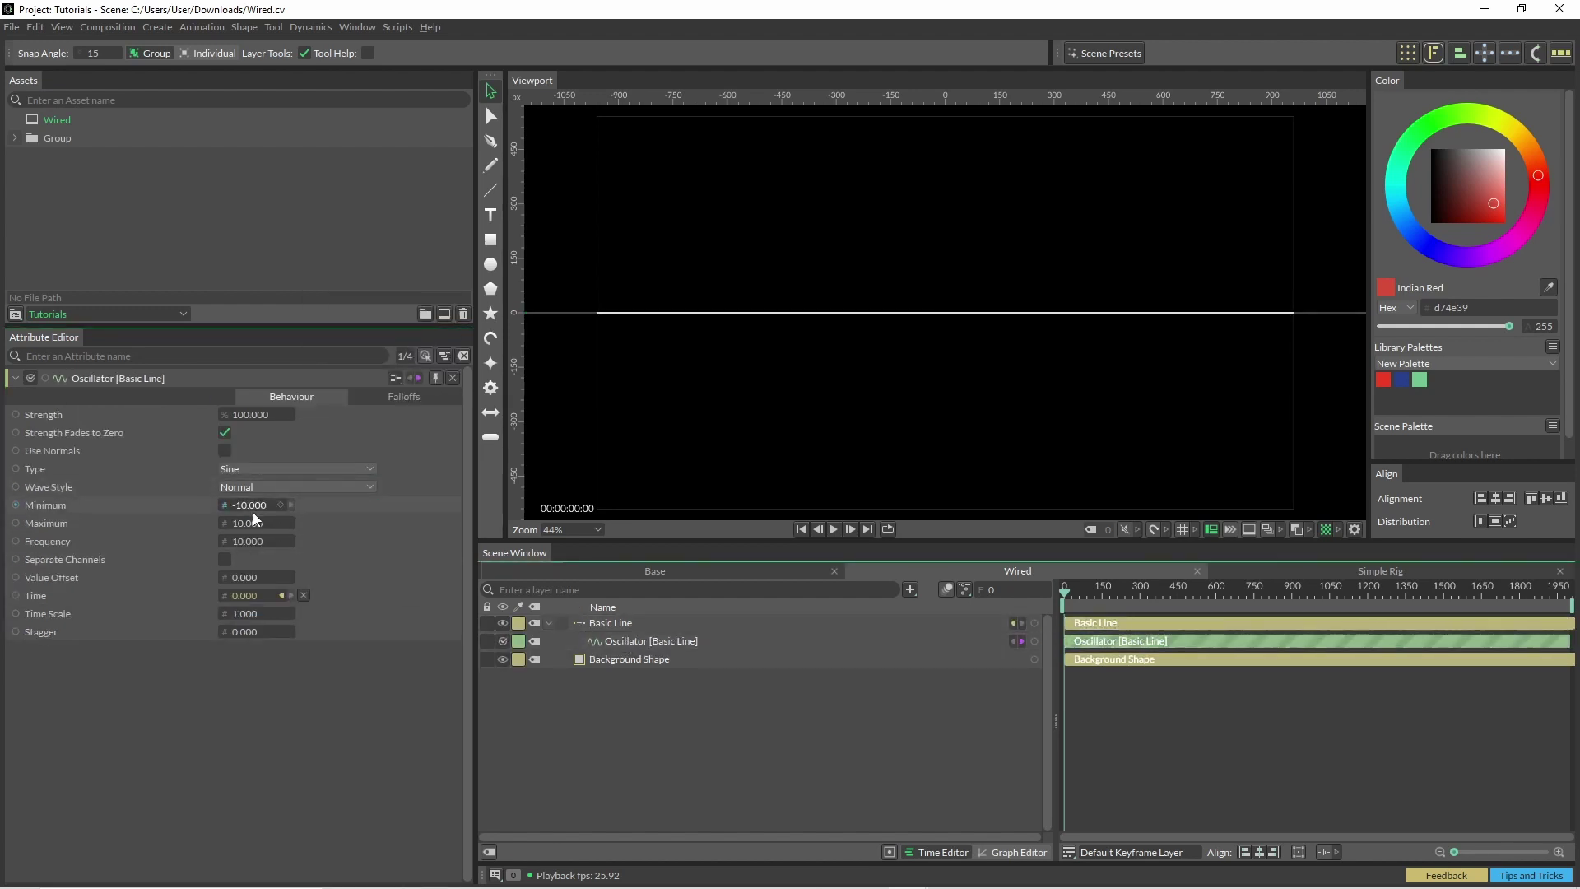
type("-100")
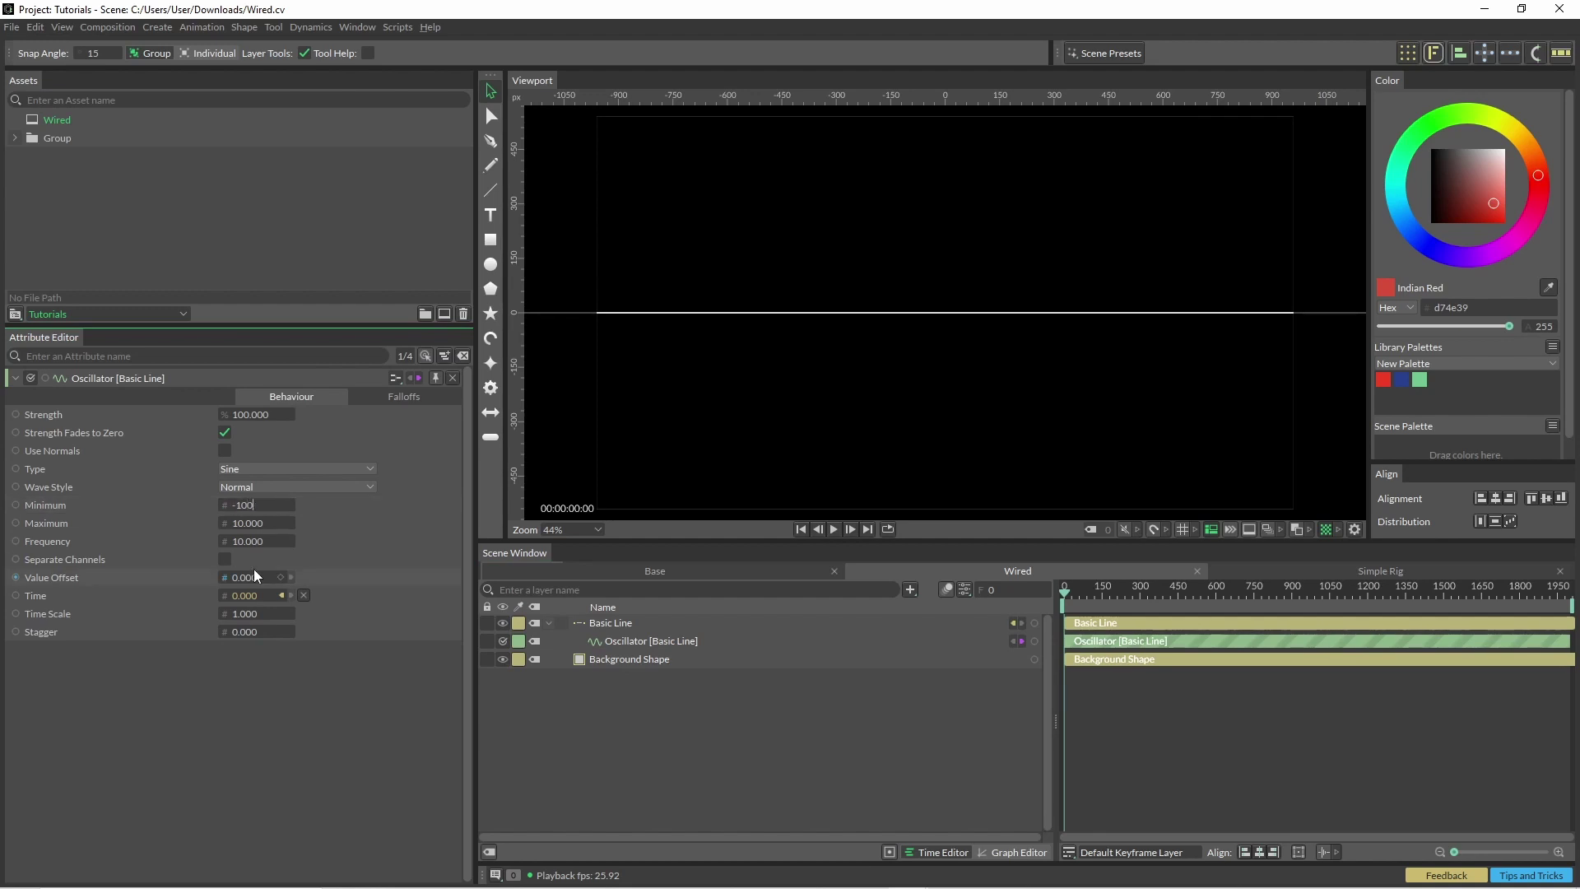
key("Tab")
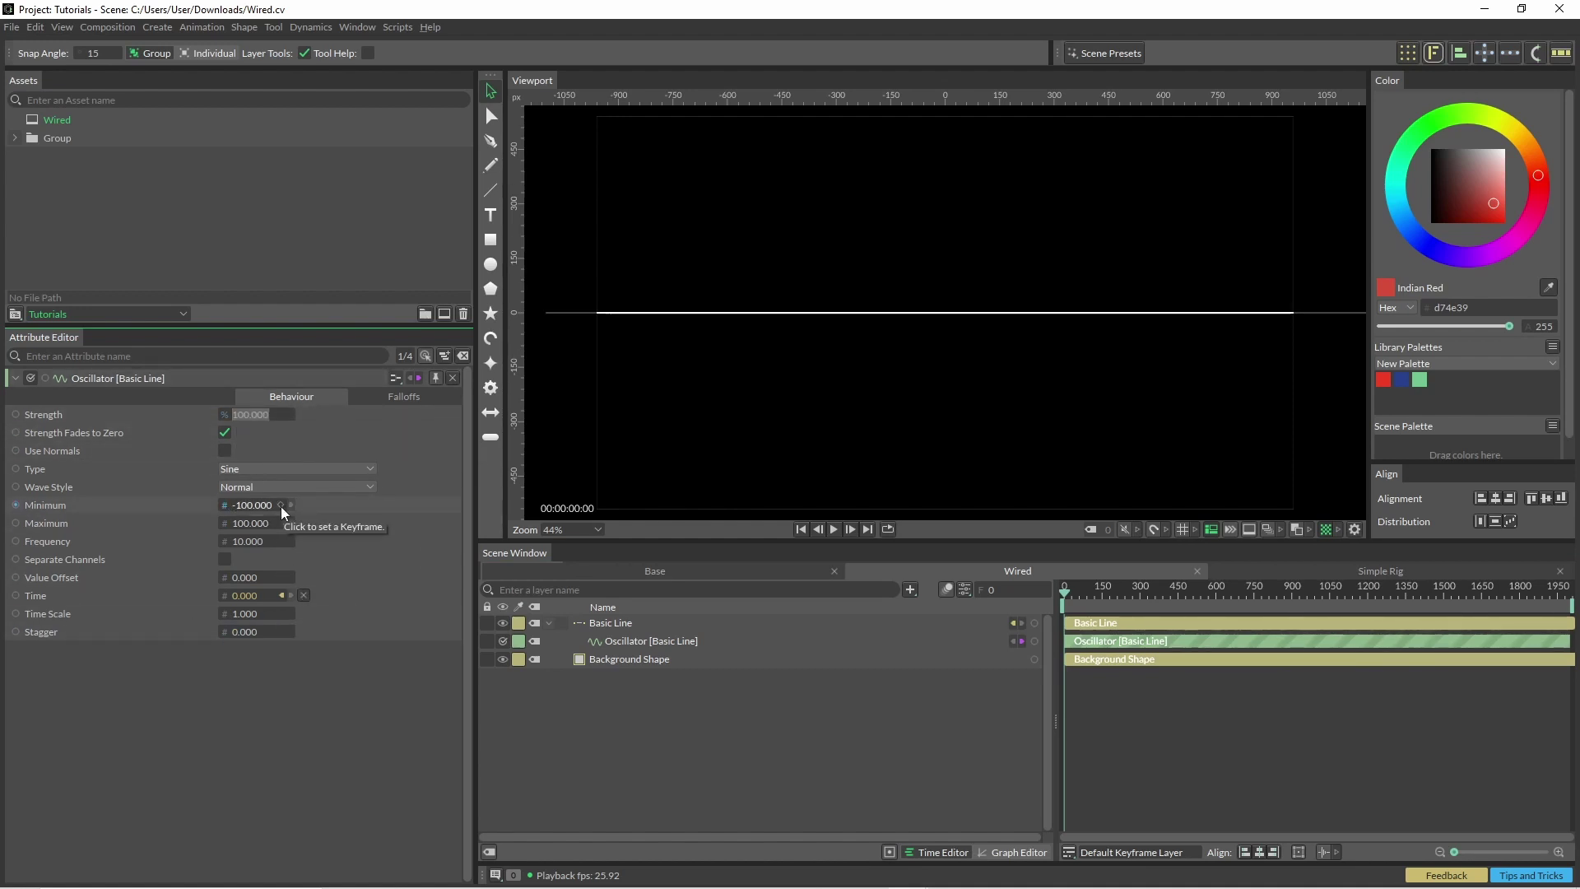
- Set the Basic Line Oscillator's strength to 400, enable Use Normals, and preview the wave motion
type("400")
key("Return")
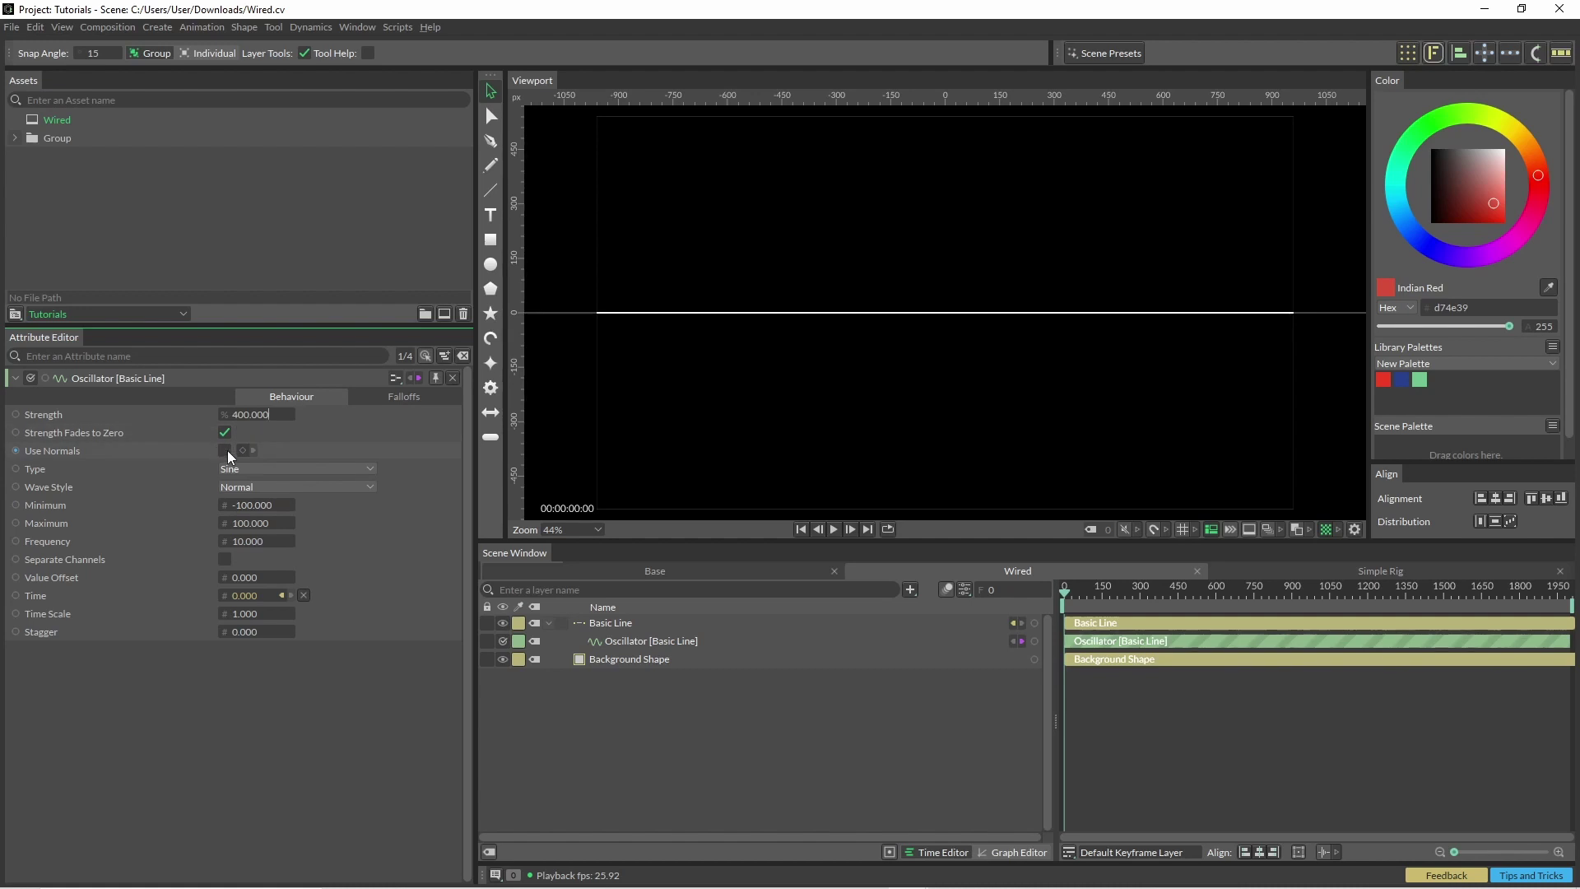
left_click(225, 450)
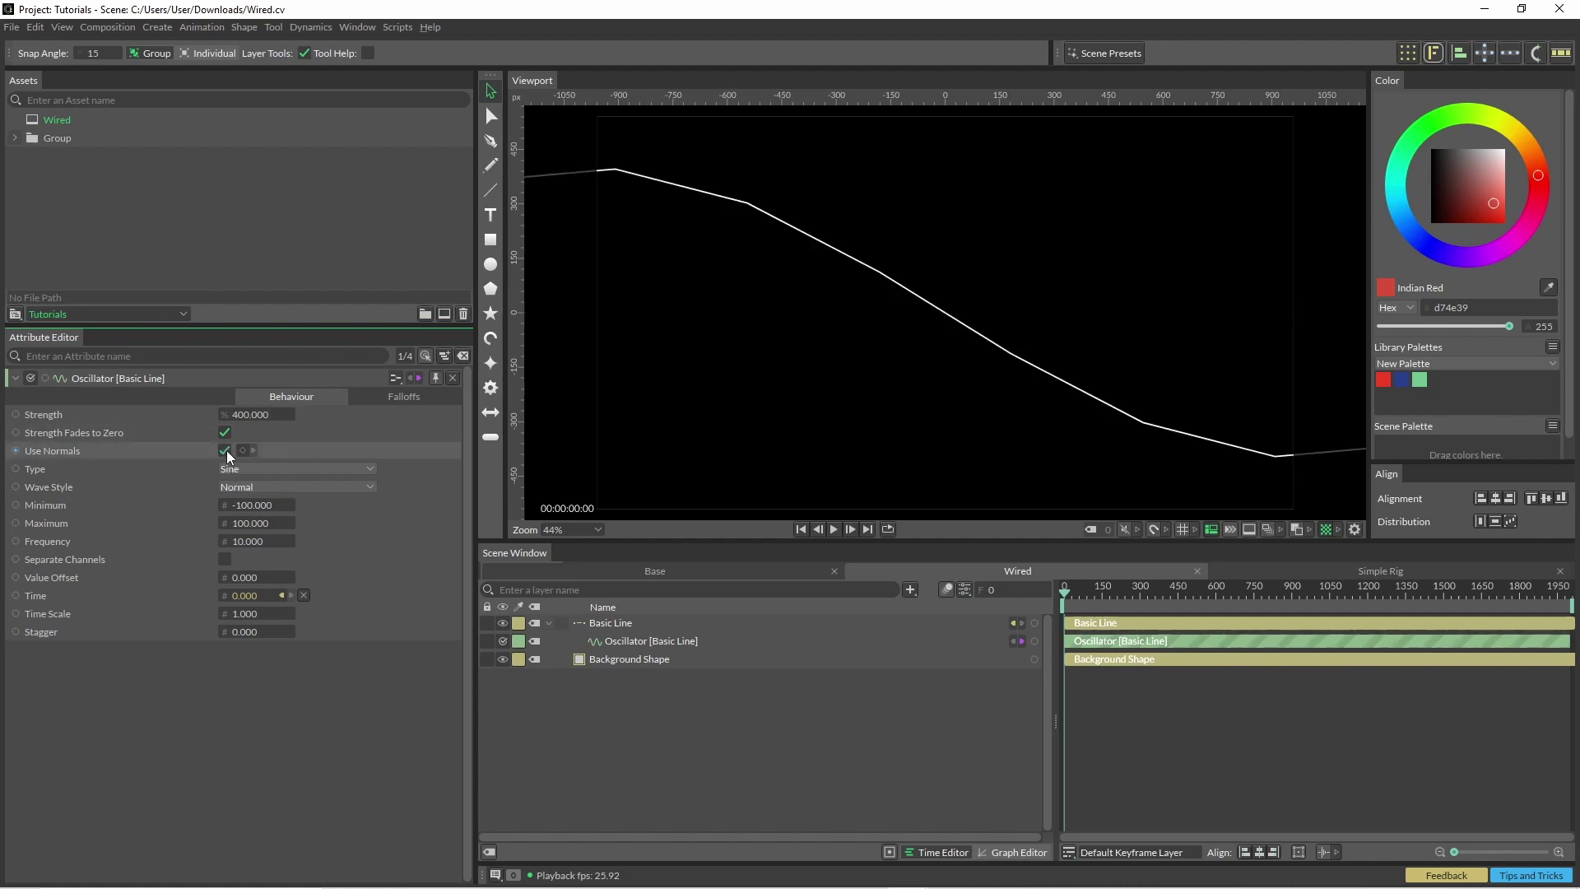
key("space")
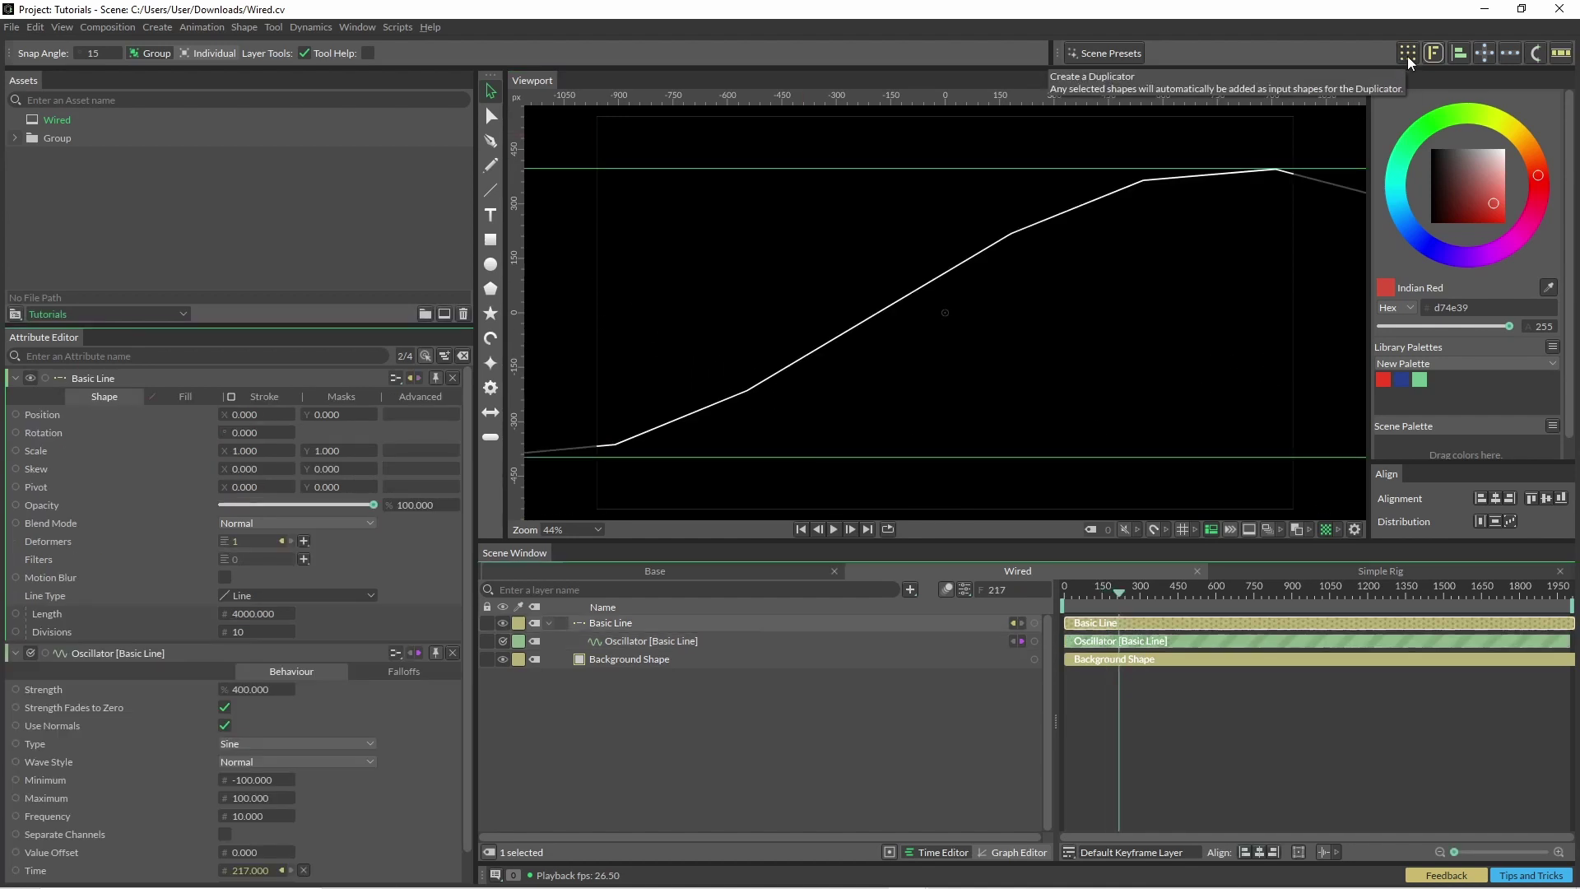
- Create a Duplicator from the Basic Line and switch its distribution to Linear
left_click(1408, 54)
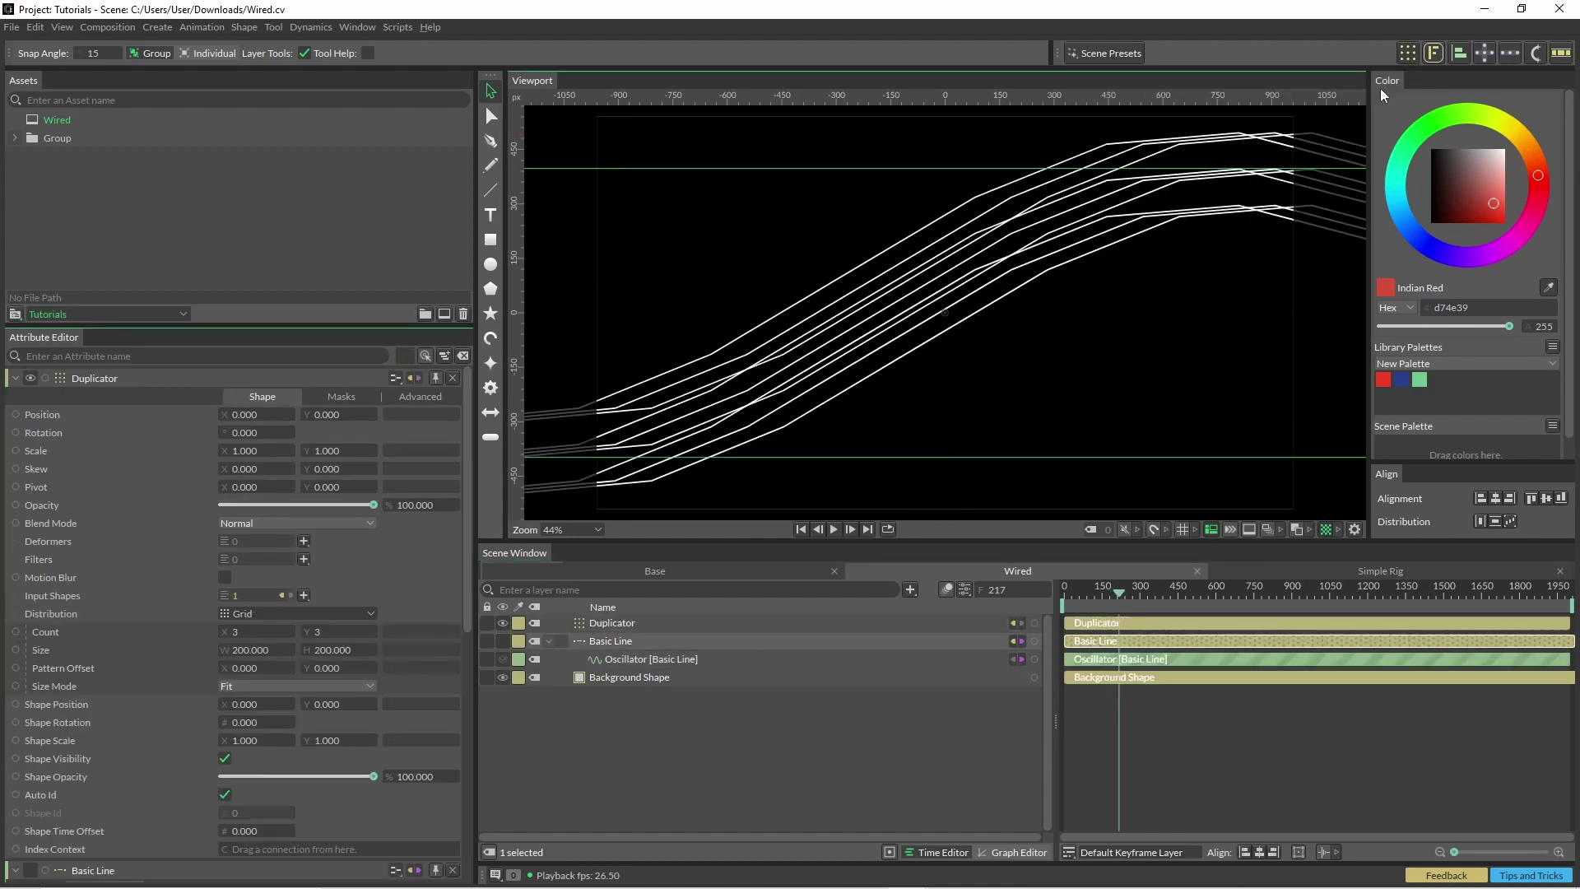
left_click(302, 620)
left_click(294, 635)
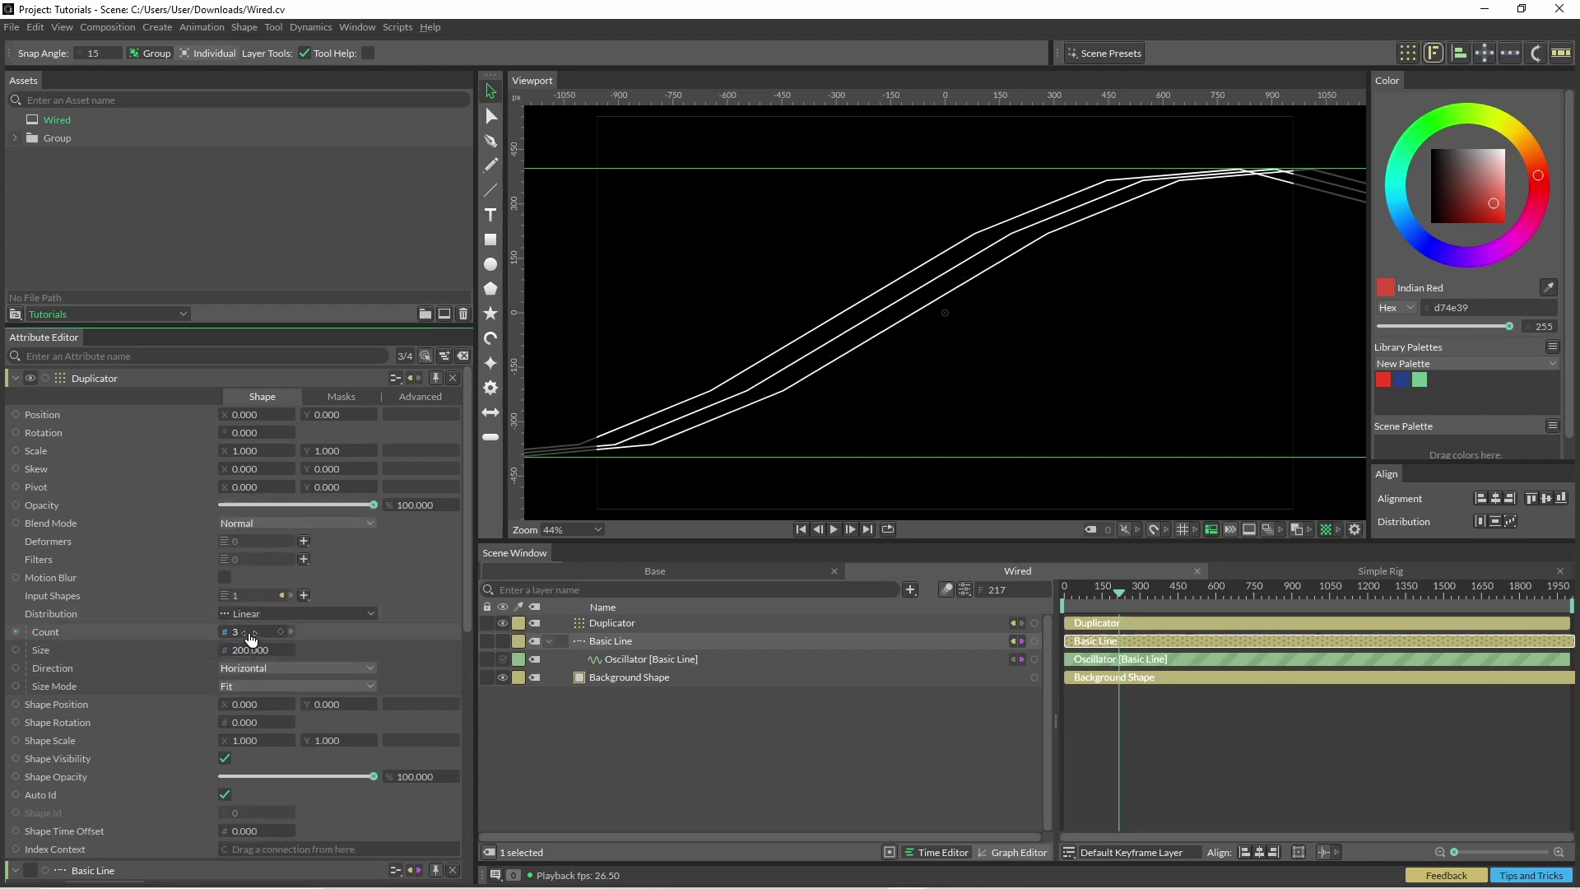
- Set the Duplicator's count to 36 and size to 800, and preview the duplicated lines
left_click_drag(247, 631, 288, 631)
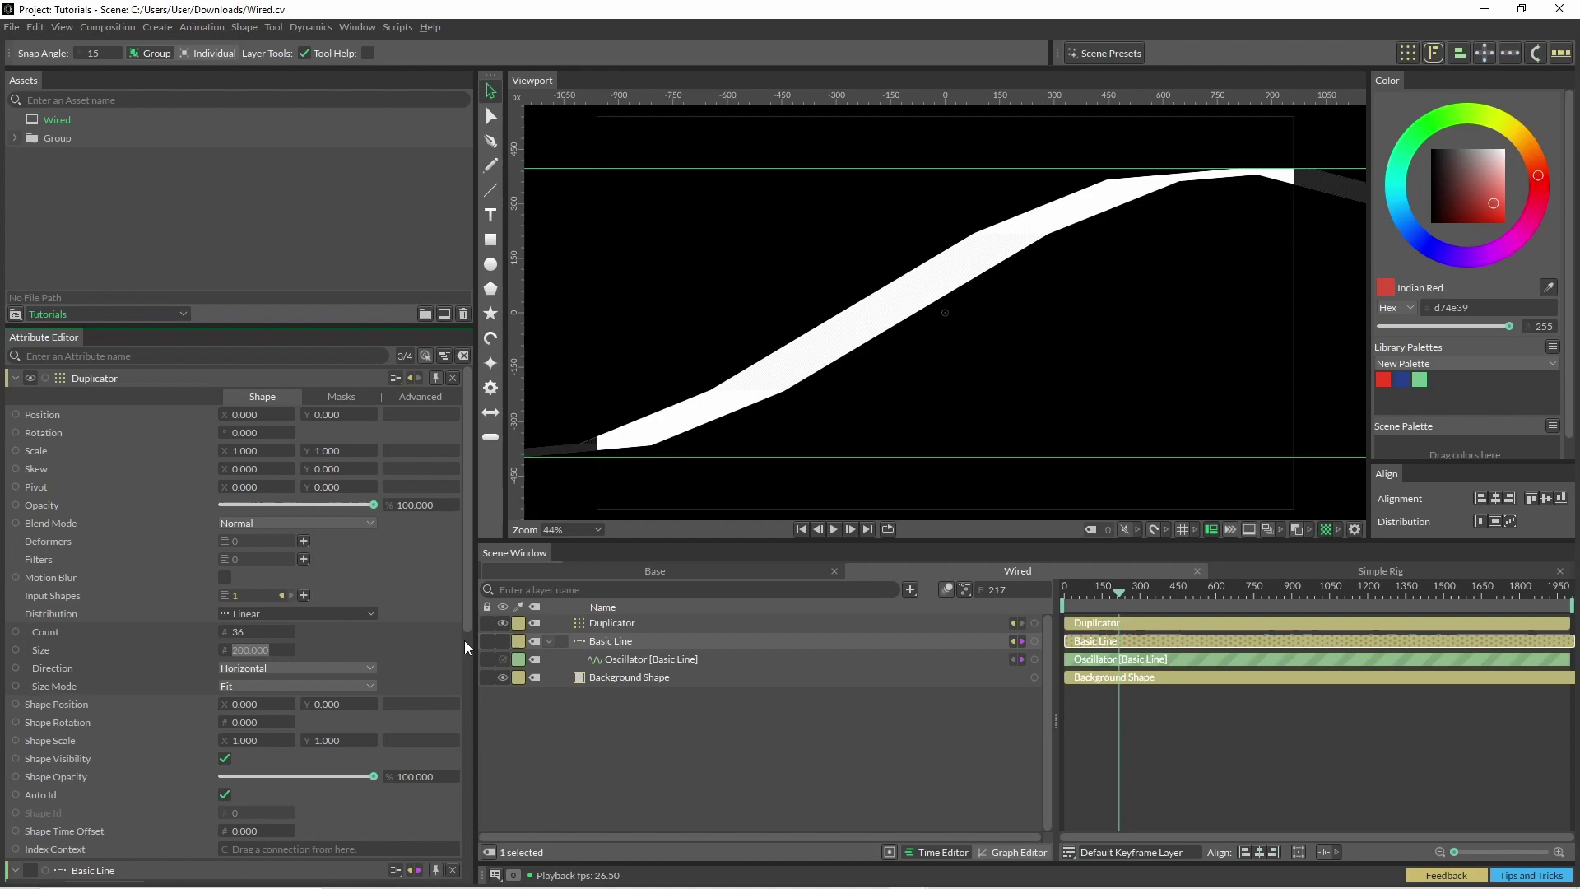
type("800")
key("Return")
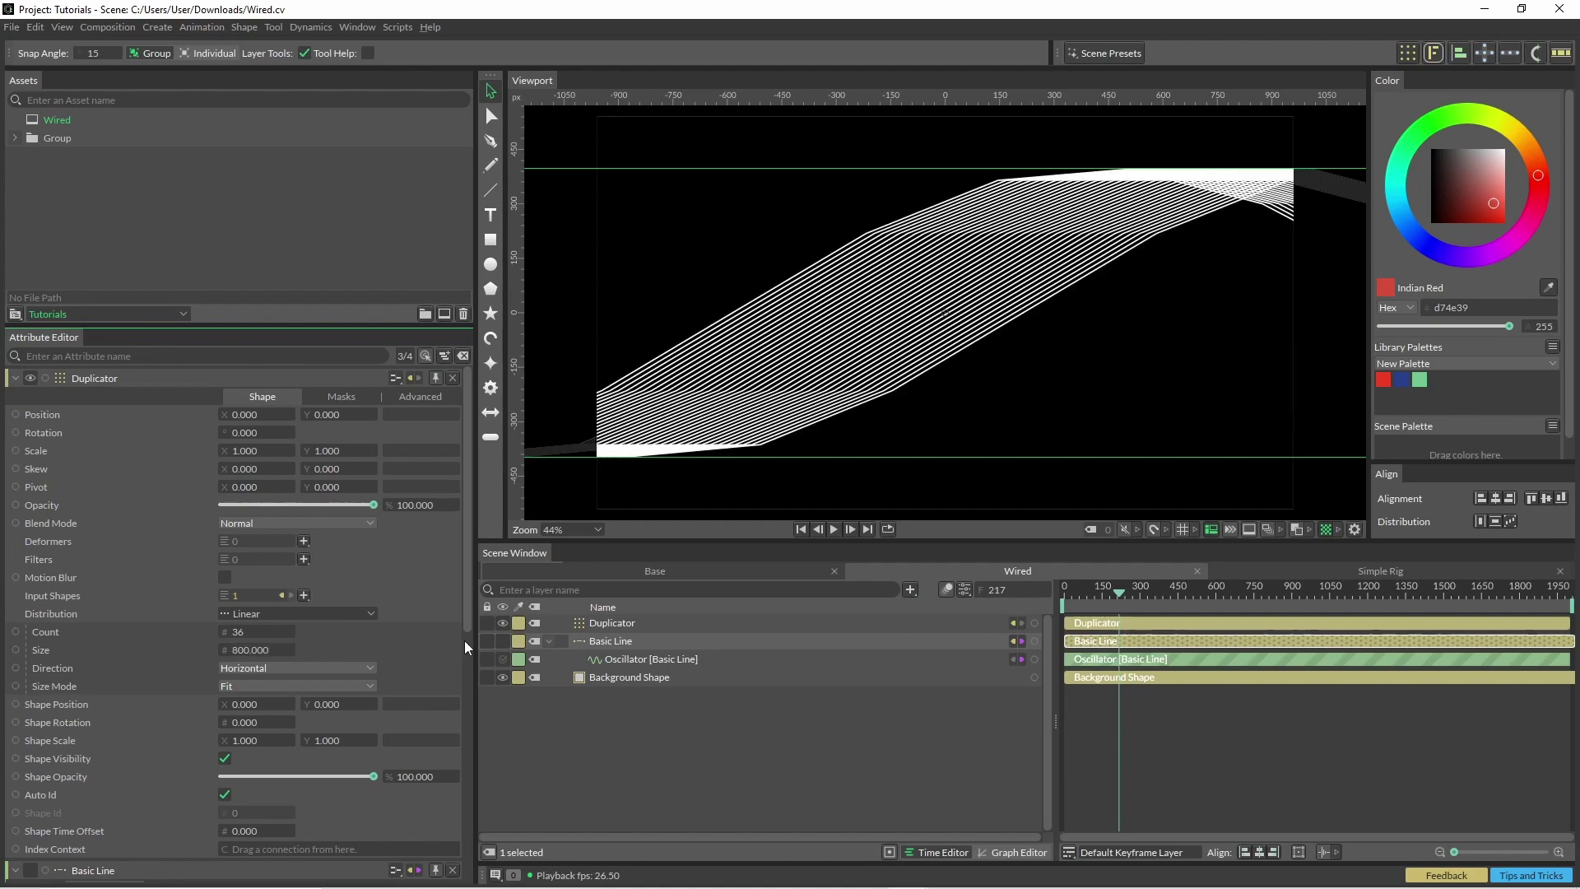
left_click(833, 529)
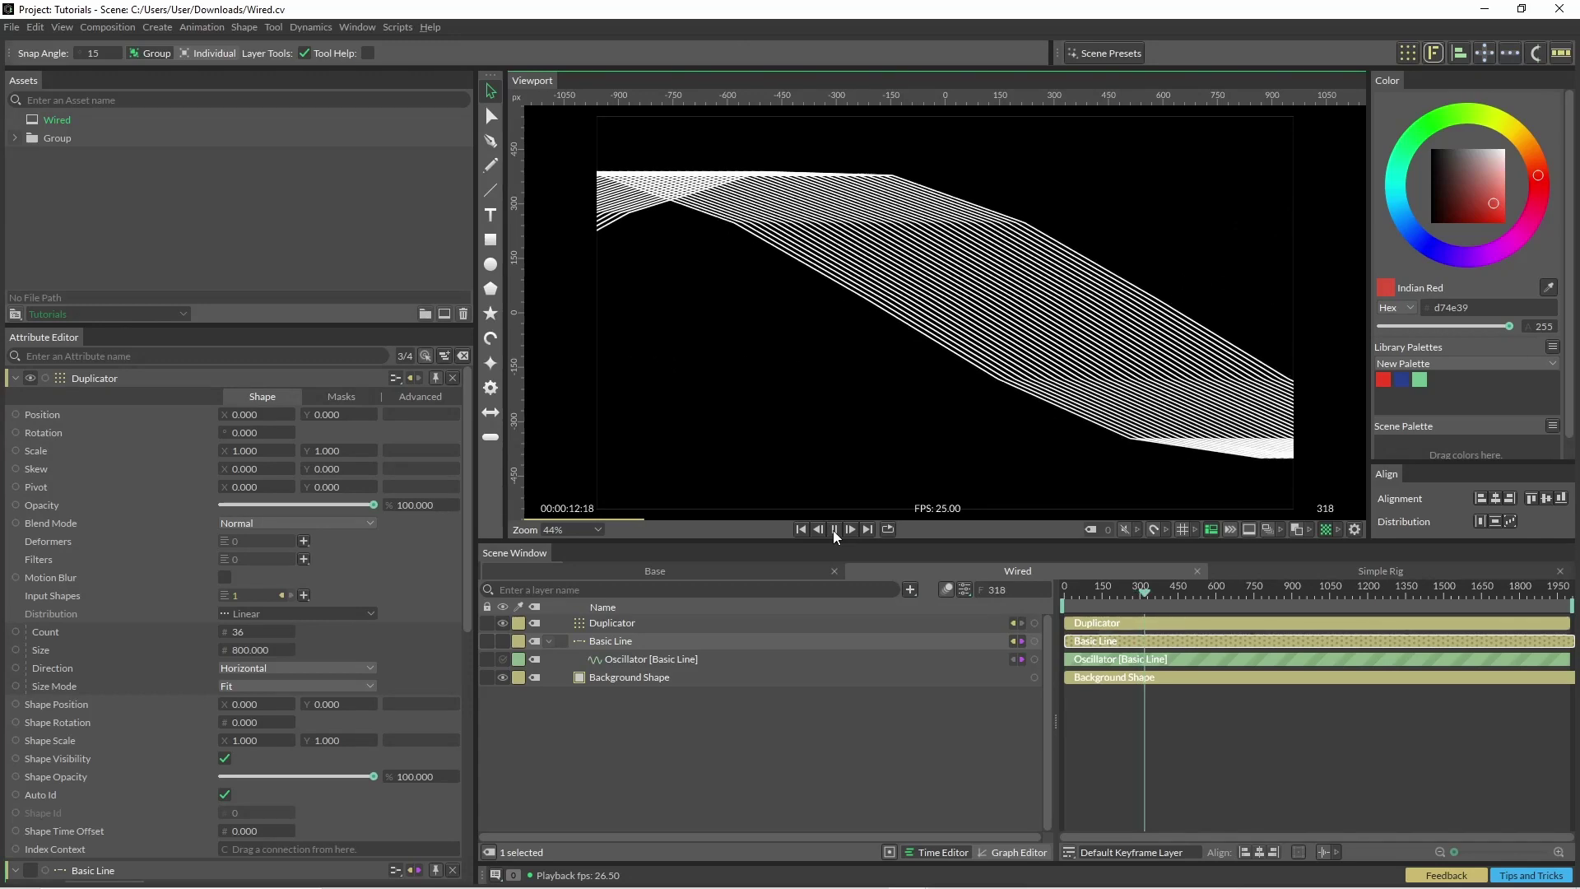
left_click(833, 530)
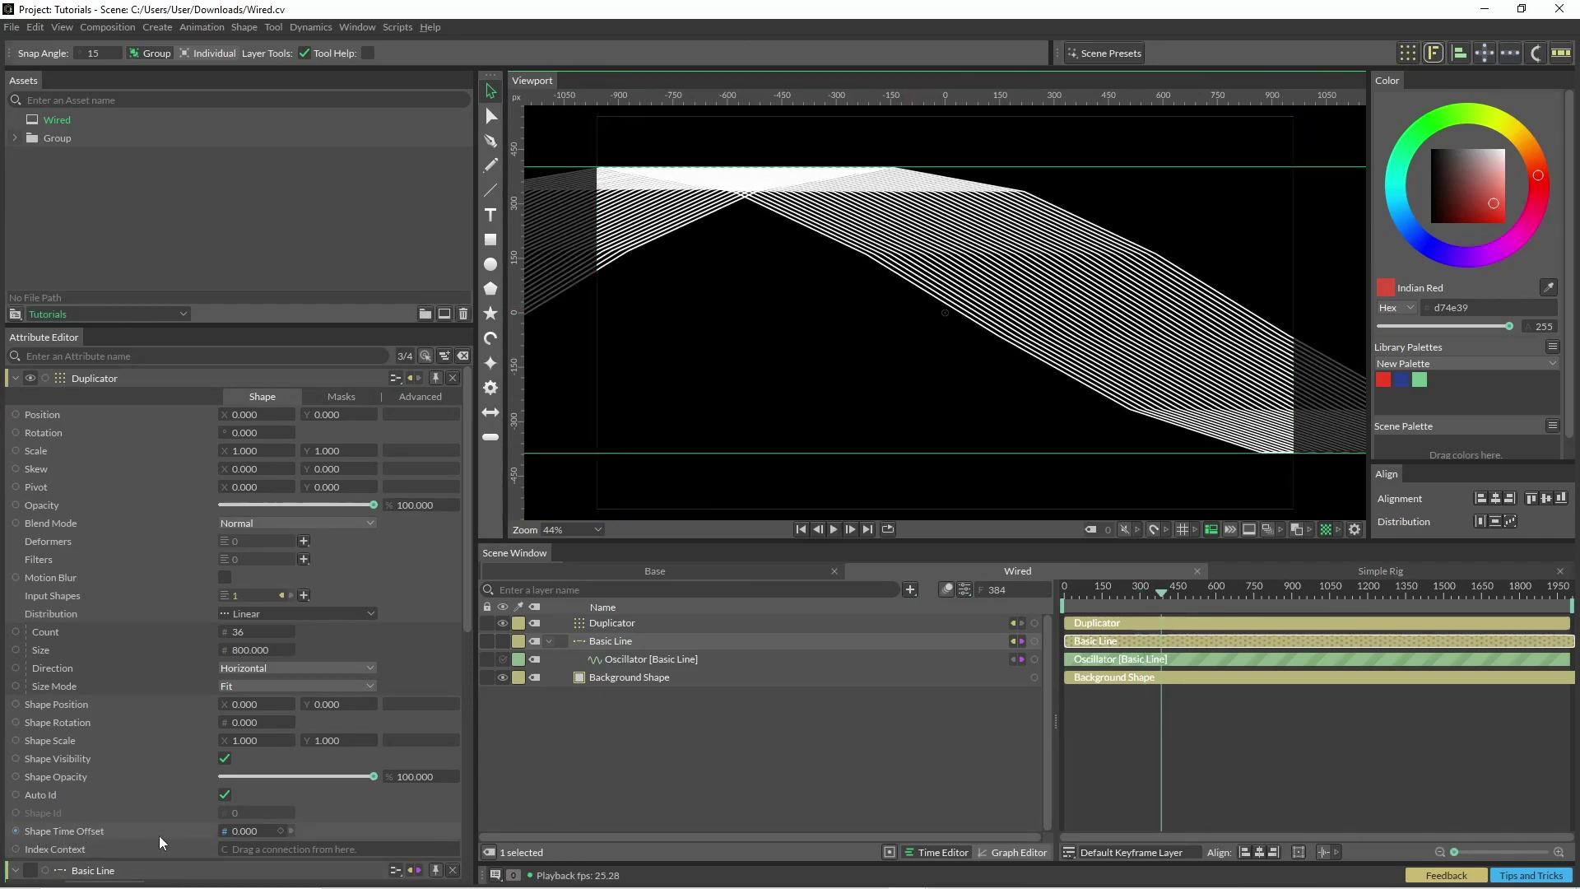
- Add a Stagger behaviour to the Duplicator's Shape Time Offset, set its maximum to 32, and preview the animation
right_click(186, 833)
mouse_move(265, 679)
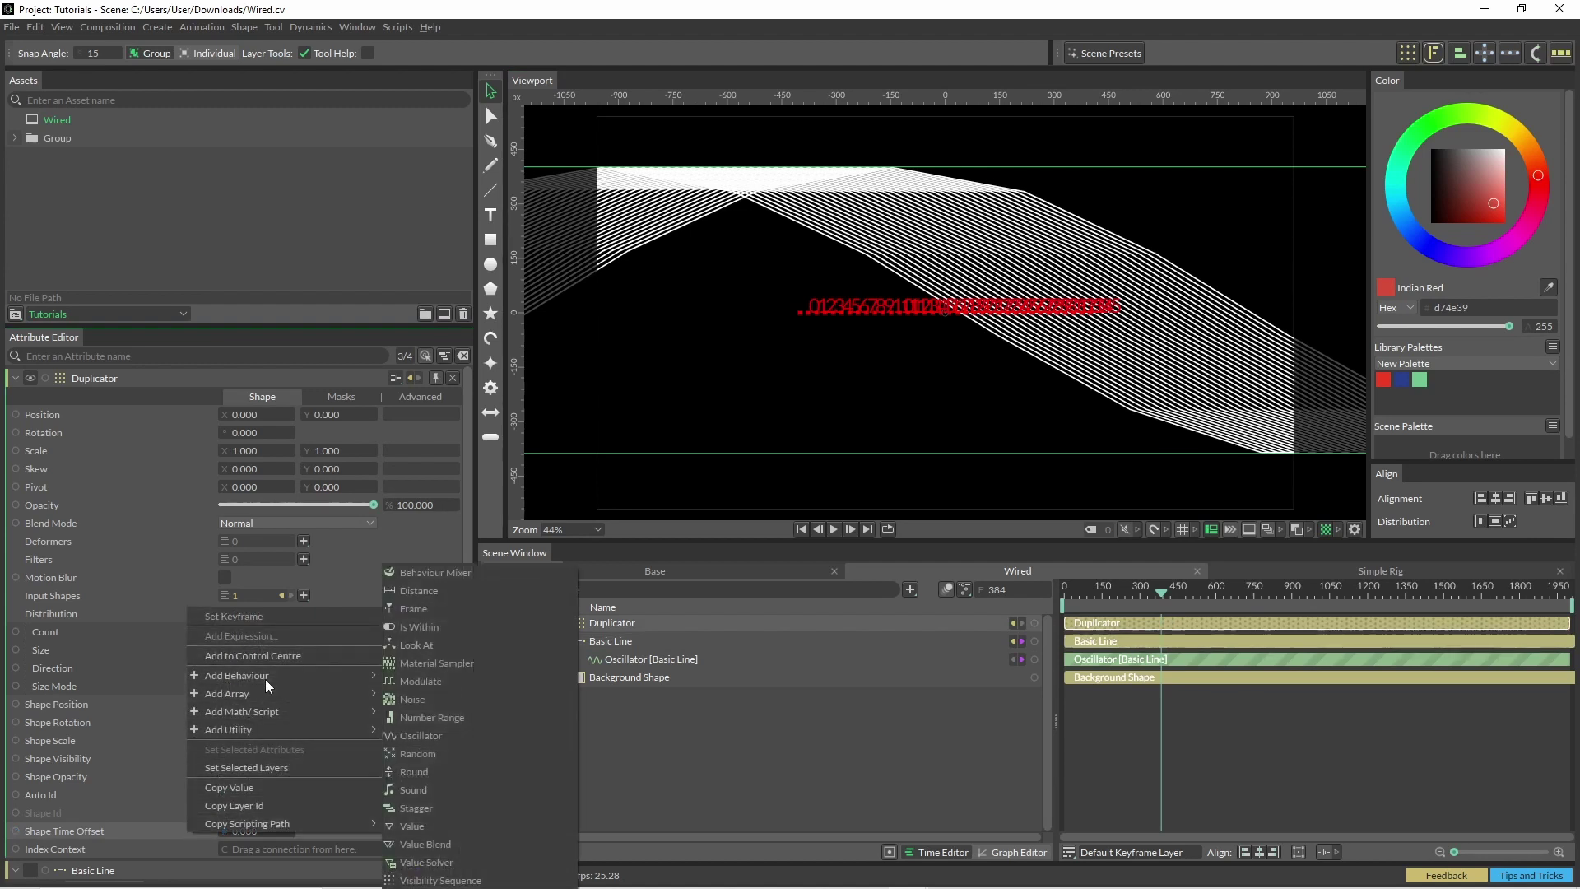
left_click(469, 812)
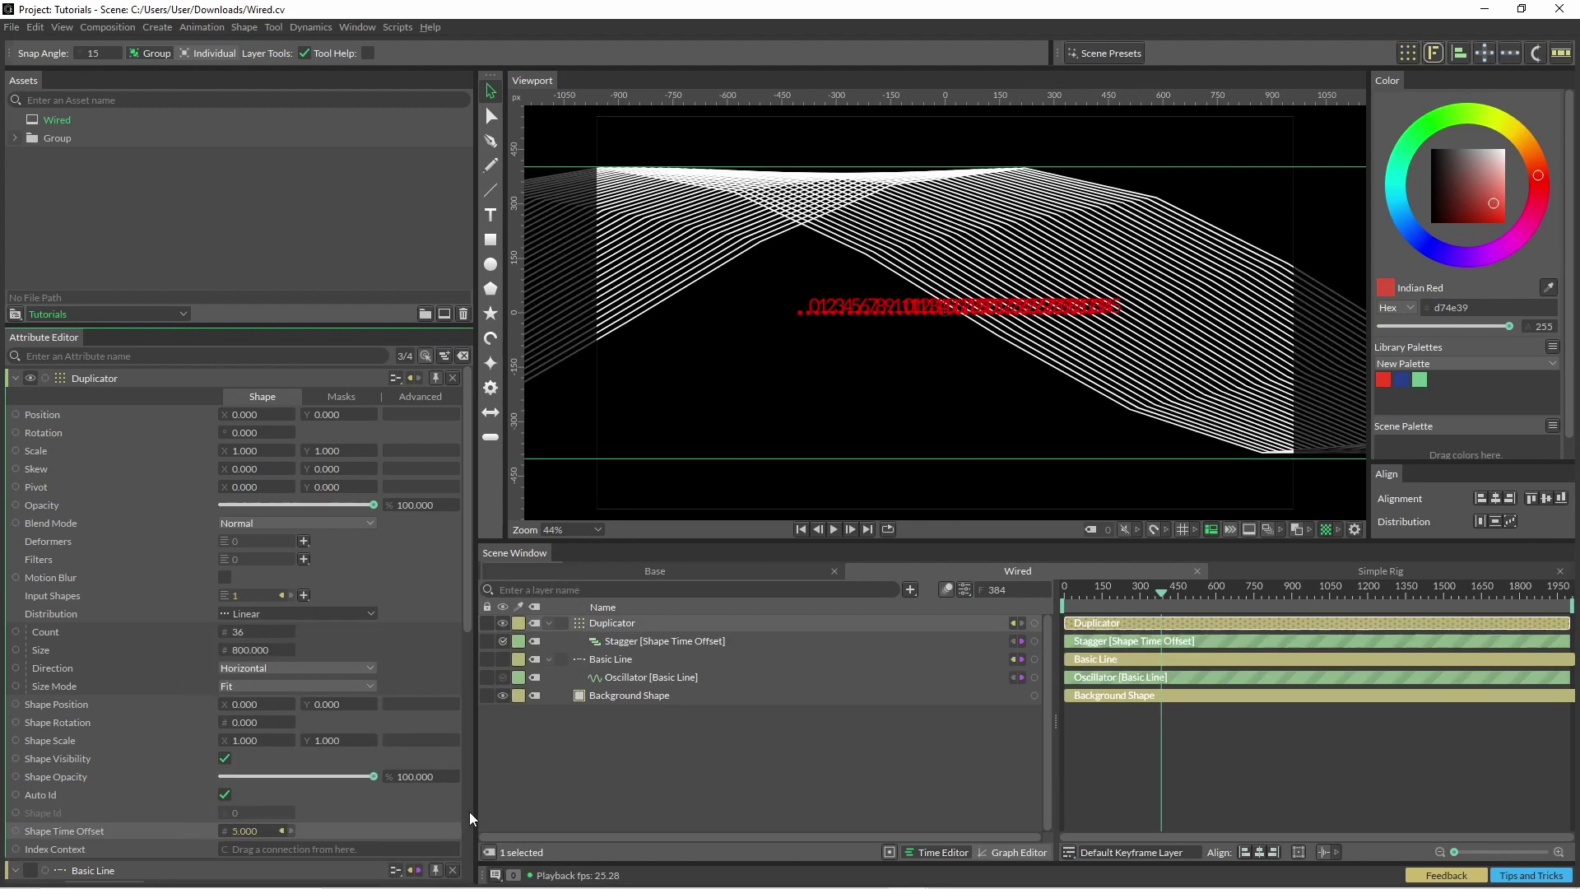
left_click(632, 642)
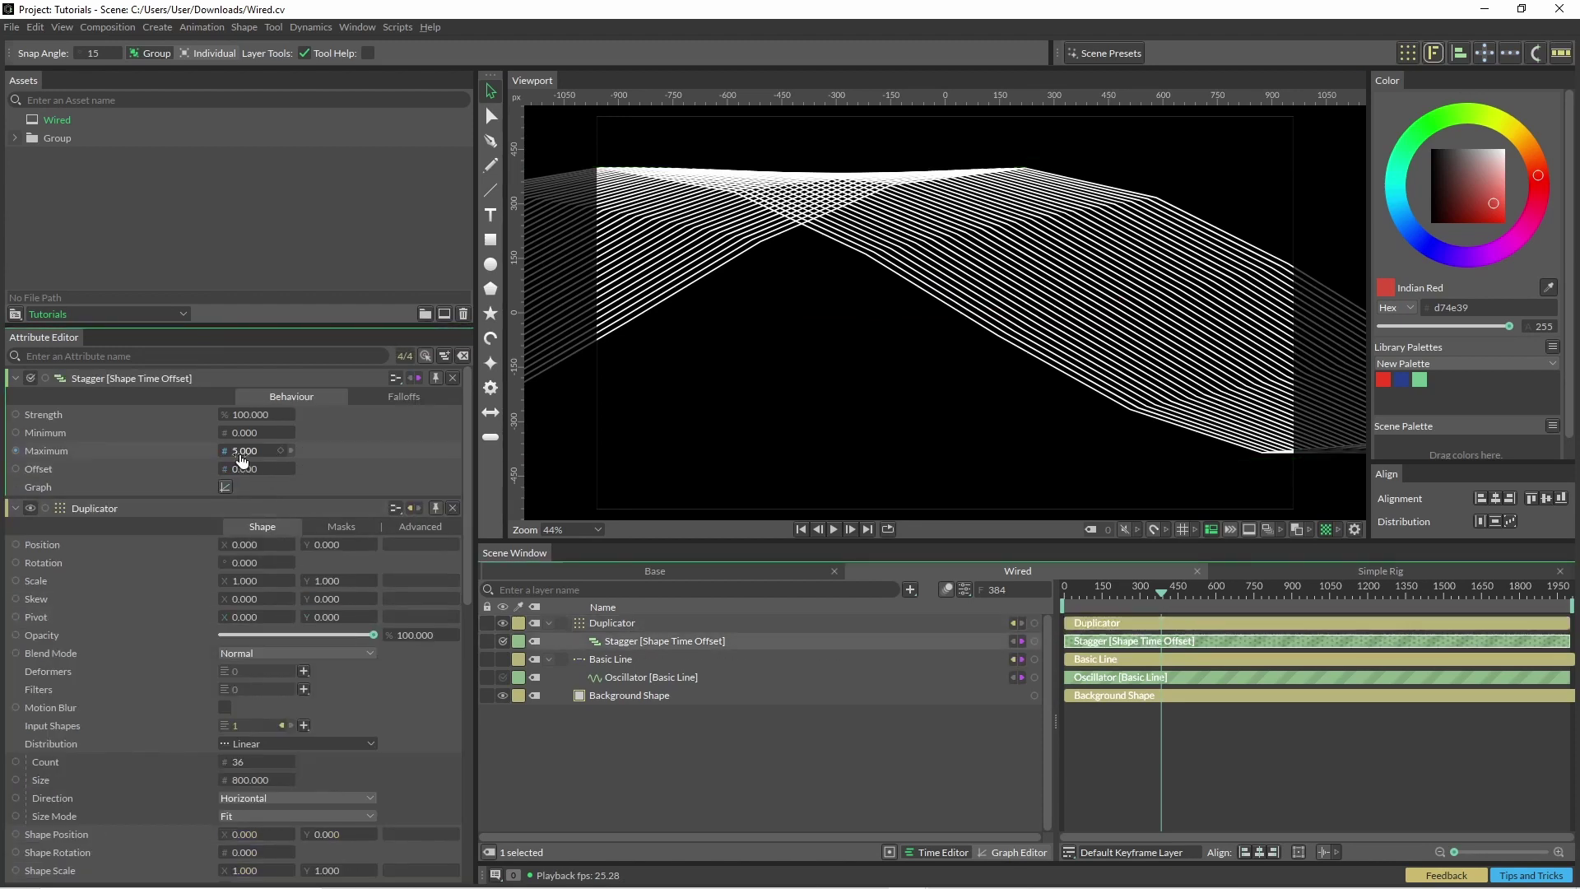
left_click_drag(244, 458, 247, 459)
left_click(834, 530)
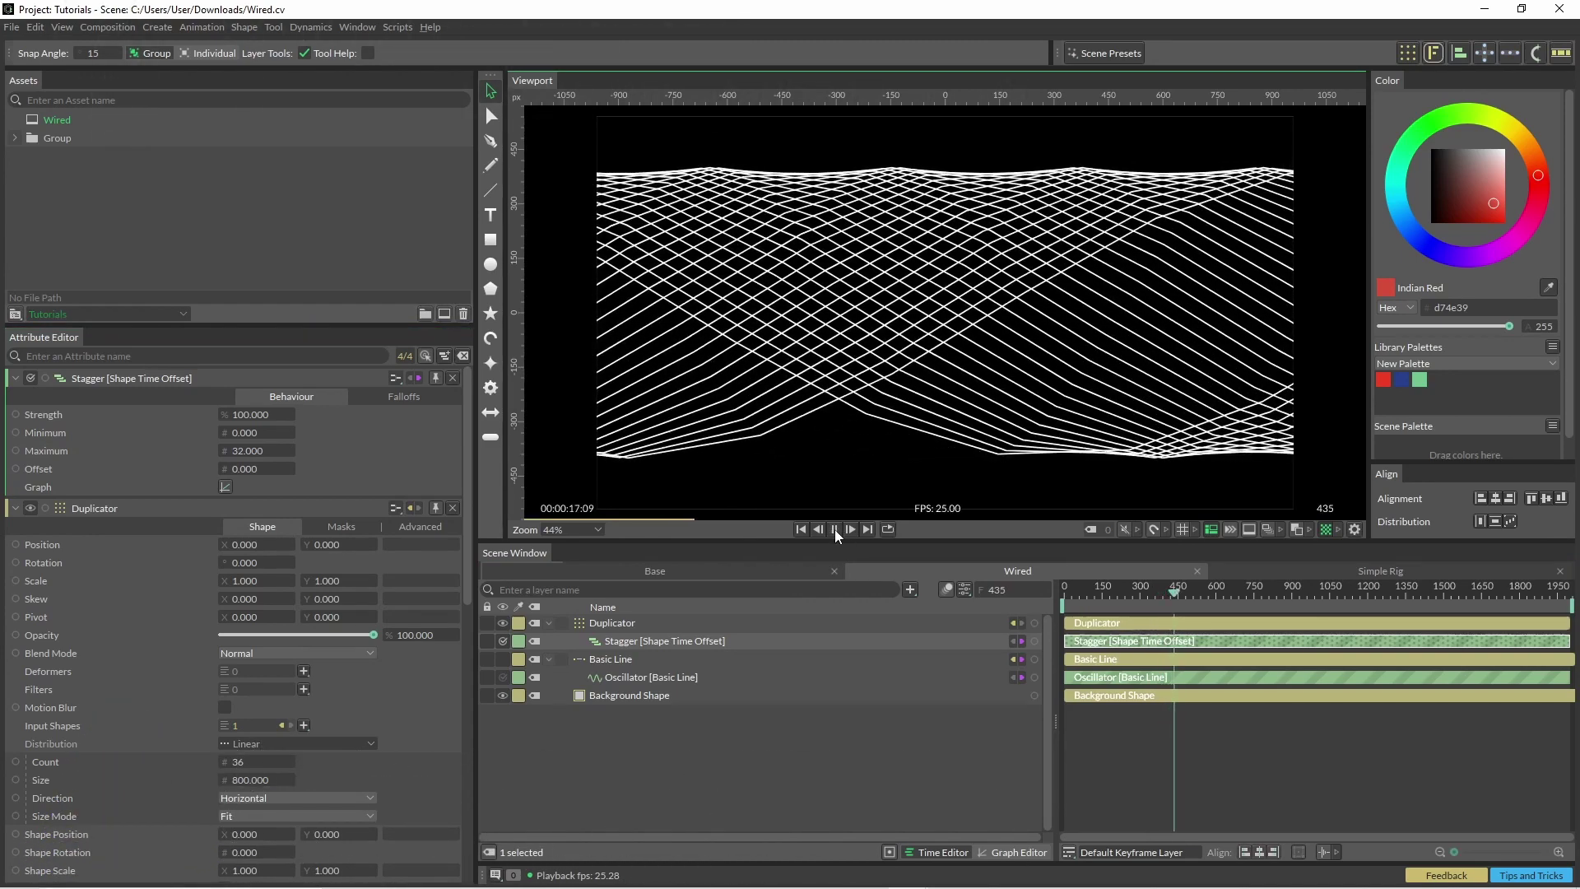
left_click(834, 530)
- Add an Index To Color layer to the scene
left_click(910, 589)
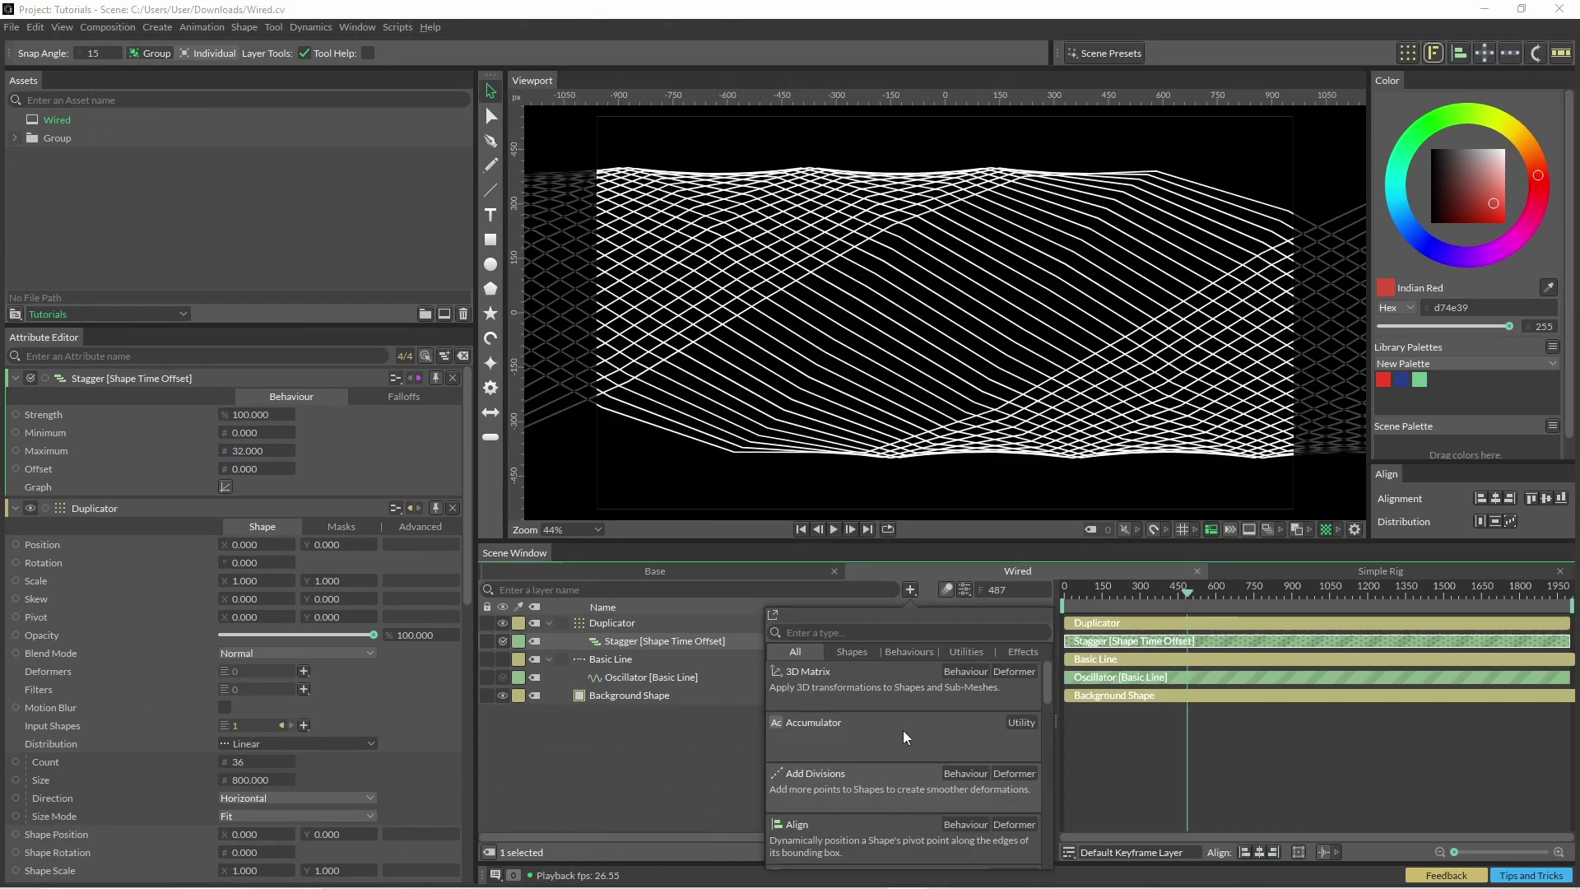
scroll(902, 730, "down", 10)
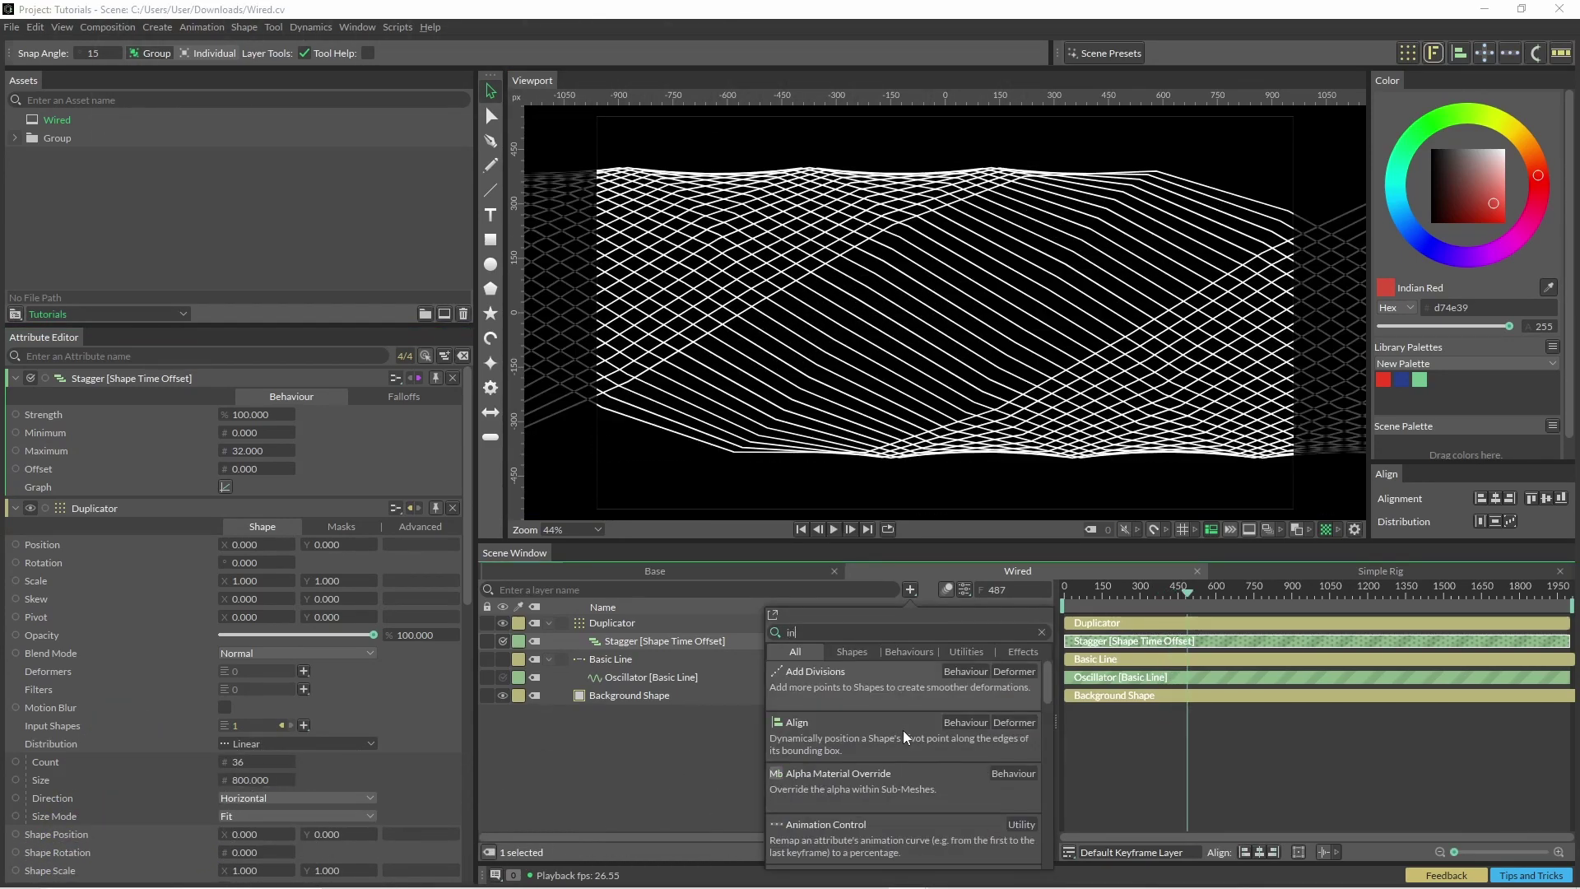
left_click(902, 730)
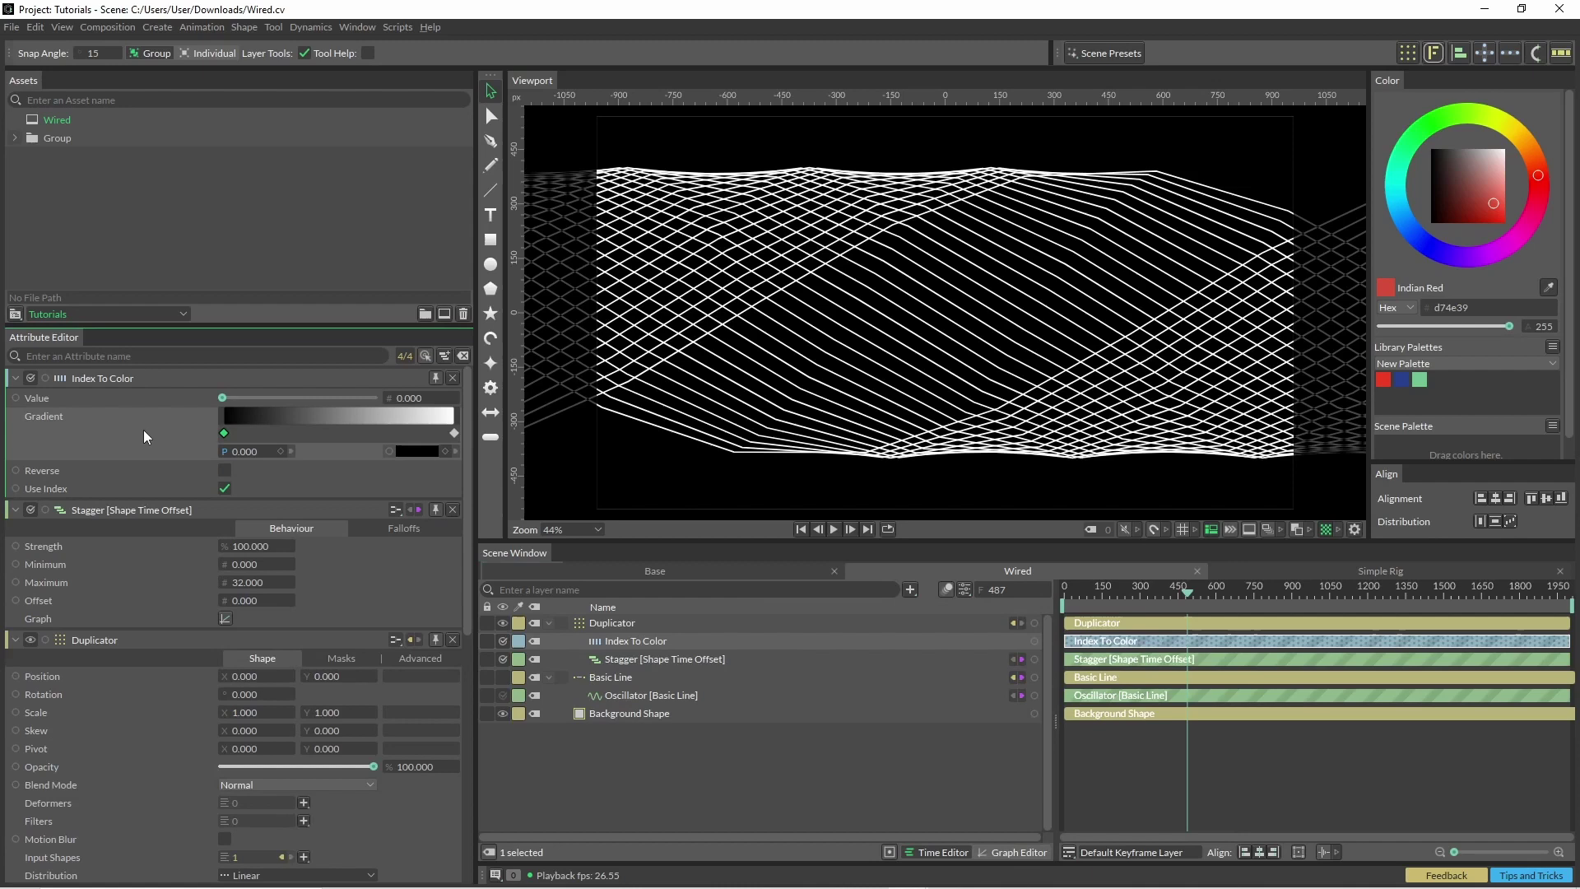
- Set the Index To Color gradient from the New Palette colours, delete the leftover white stop, and place the green stop at position 1
left_click(1555, 349)
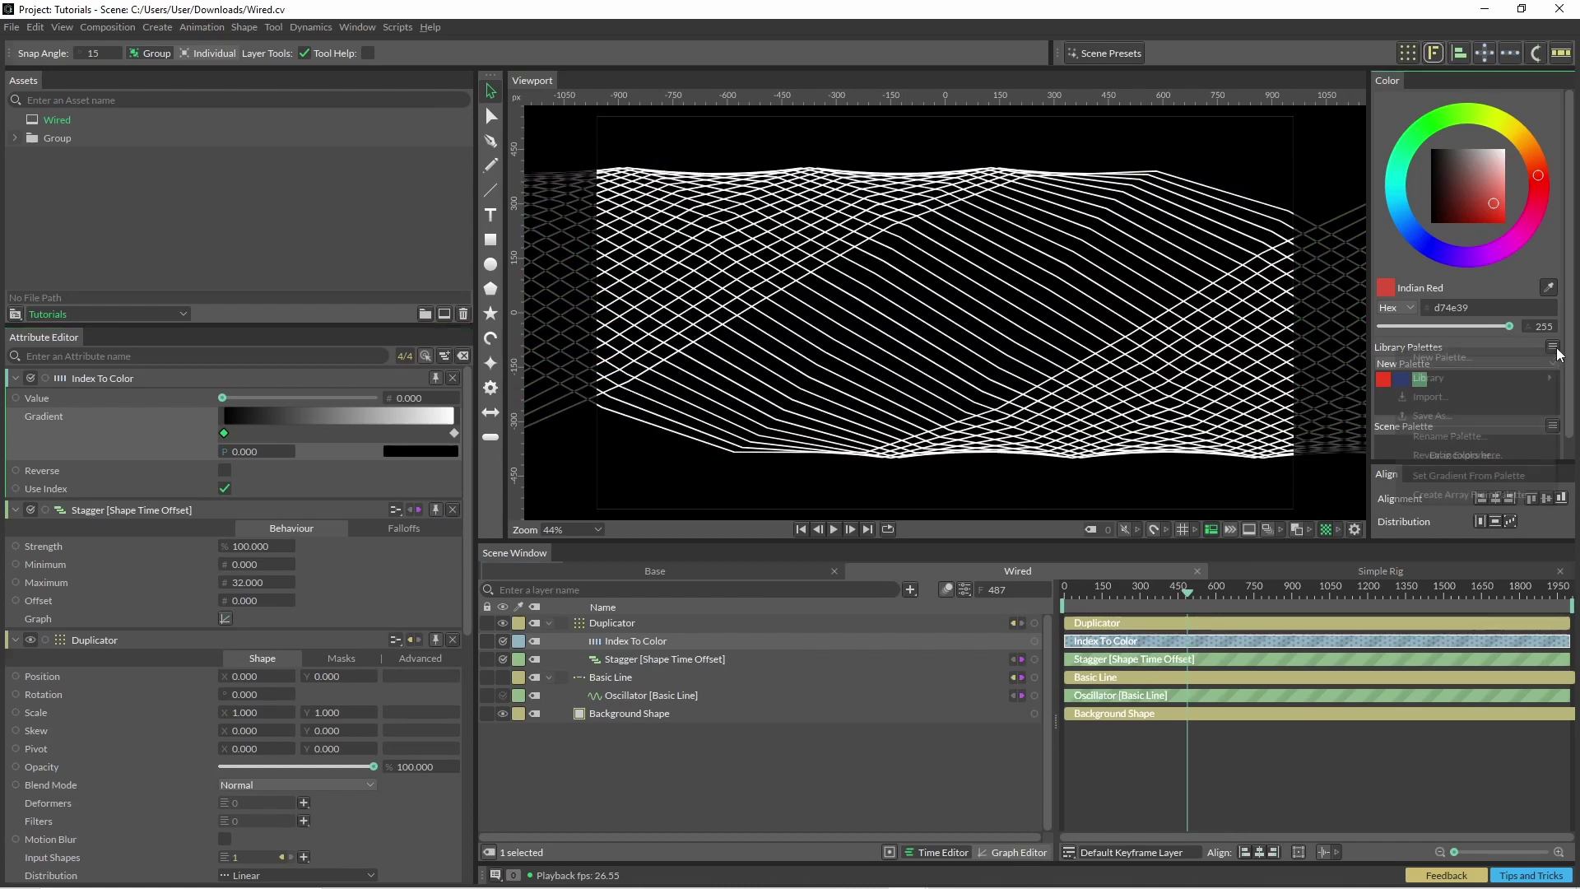
left_click(1520, 478)
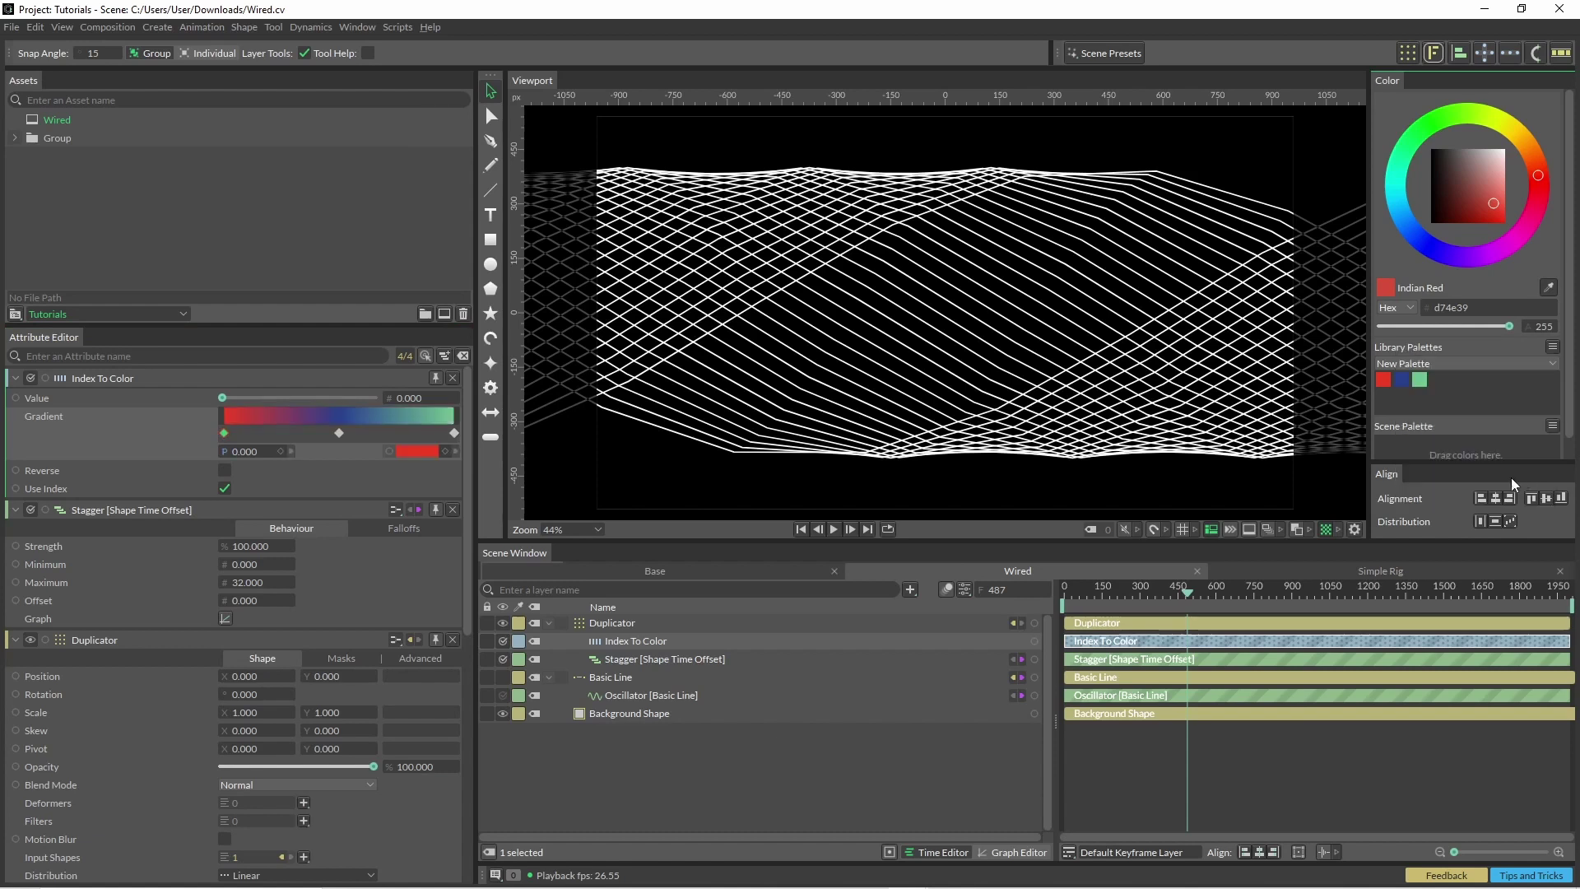
left_click(440, 434)
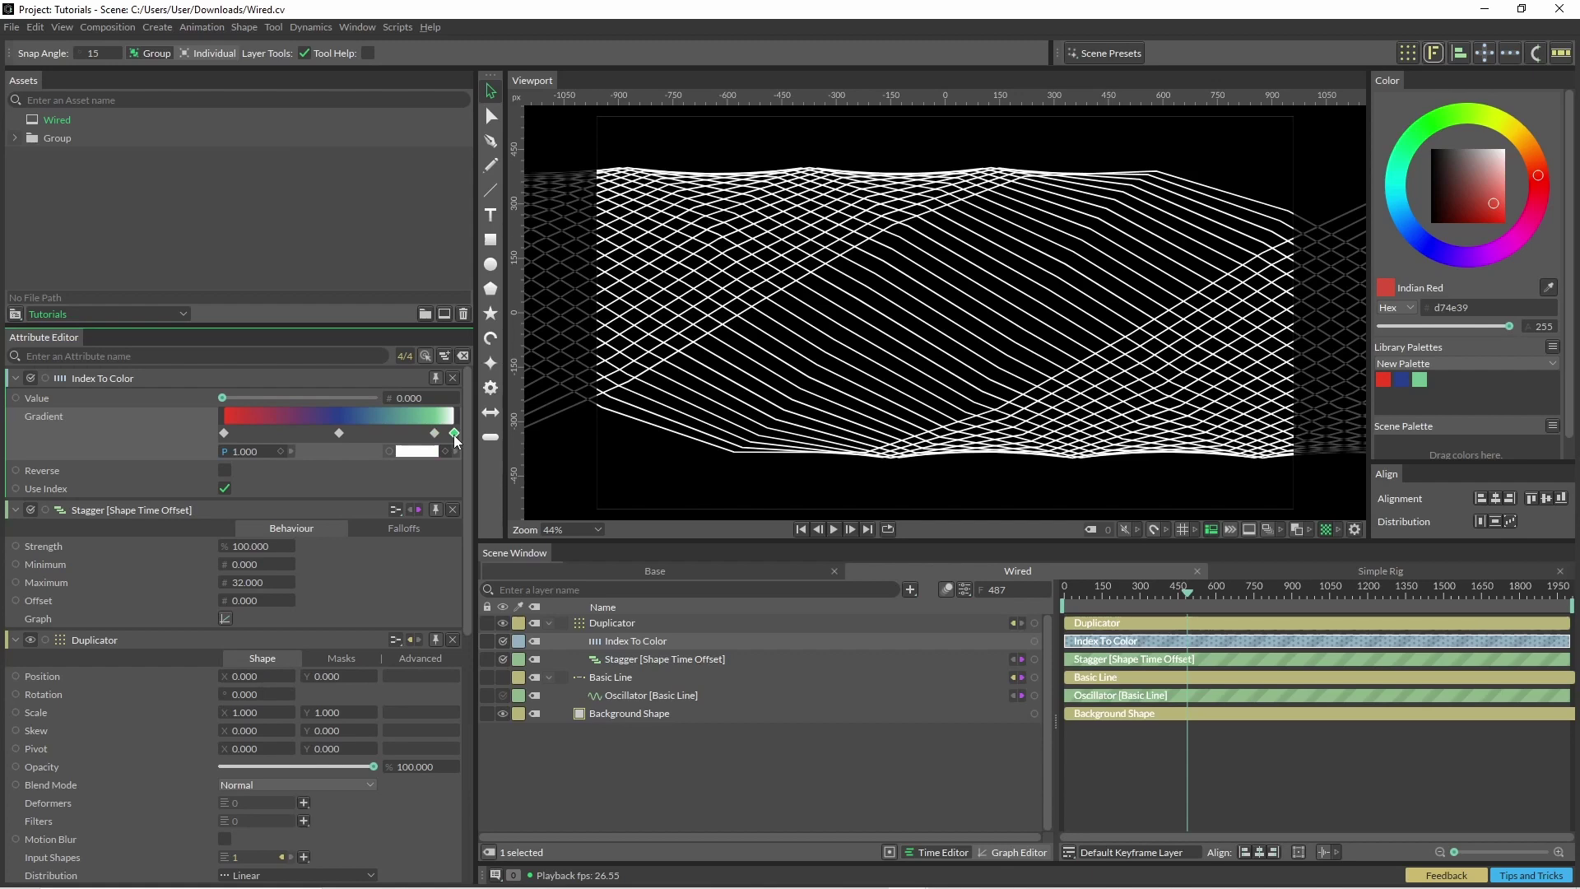
key("Delete")
left_click_drag(435, 433, 455, 433)
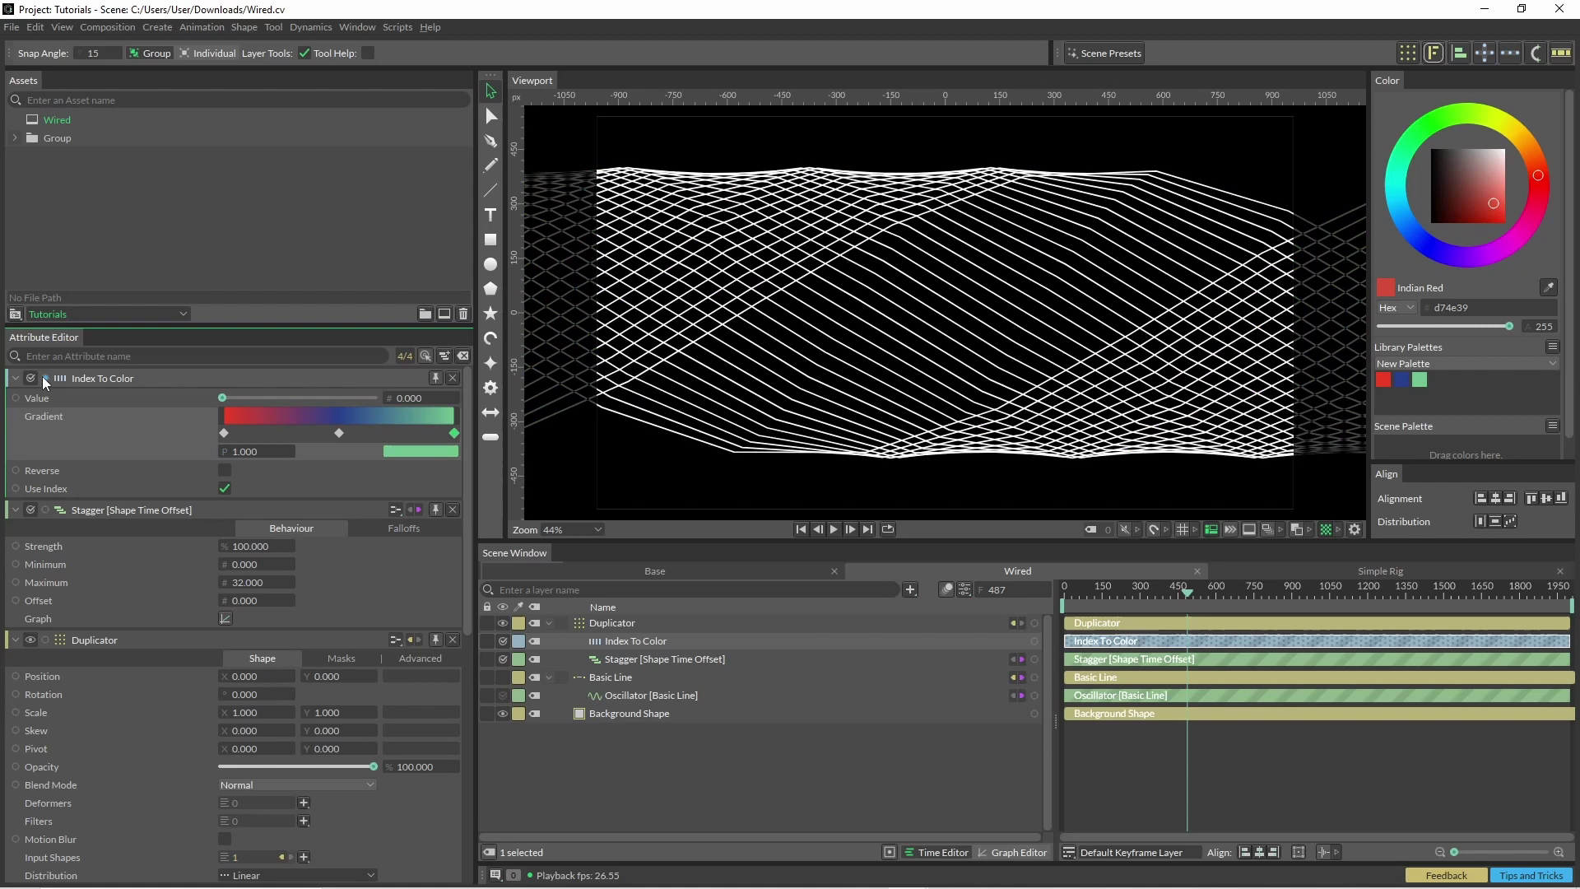
- Connect Index To Color to the Basic Line's Stroke Color and play the animation
left_click_drag(43, 377, 630, 680)
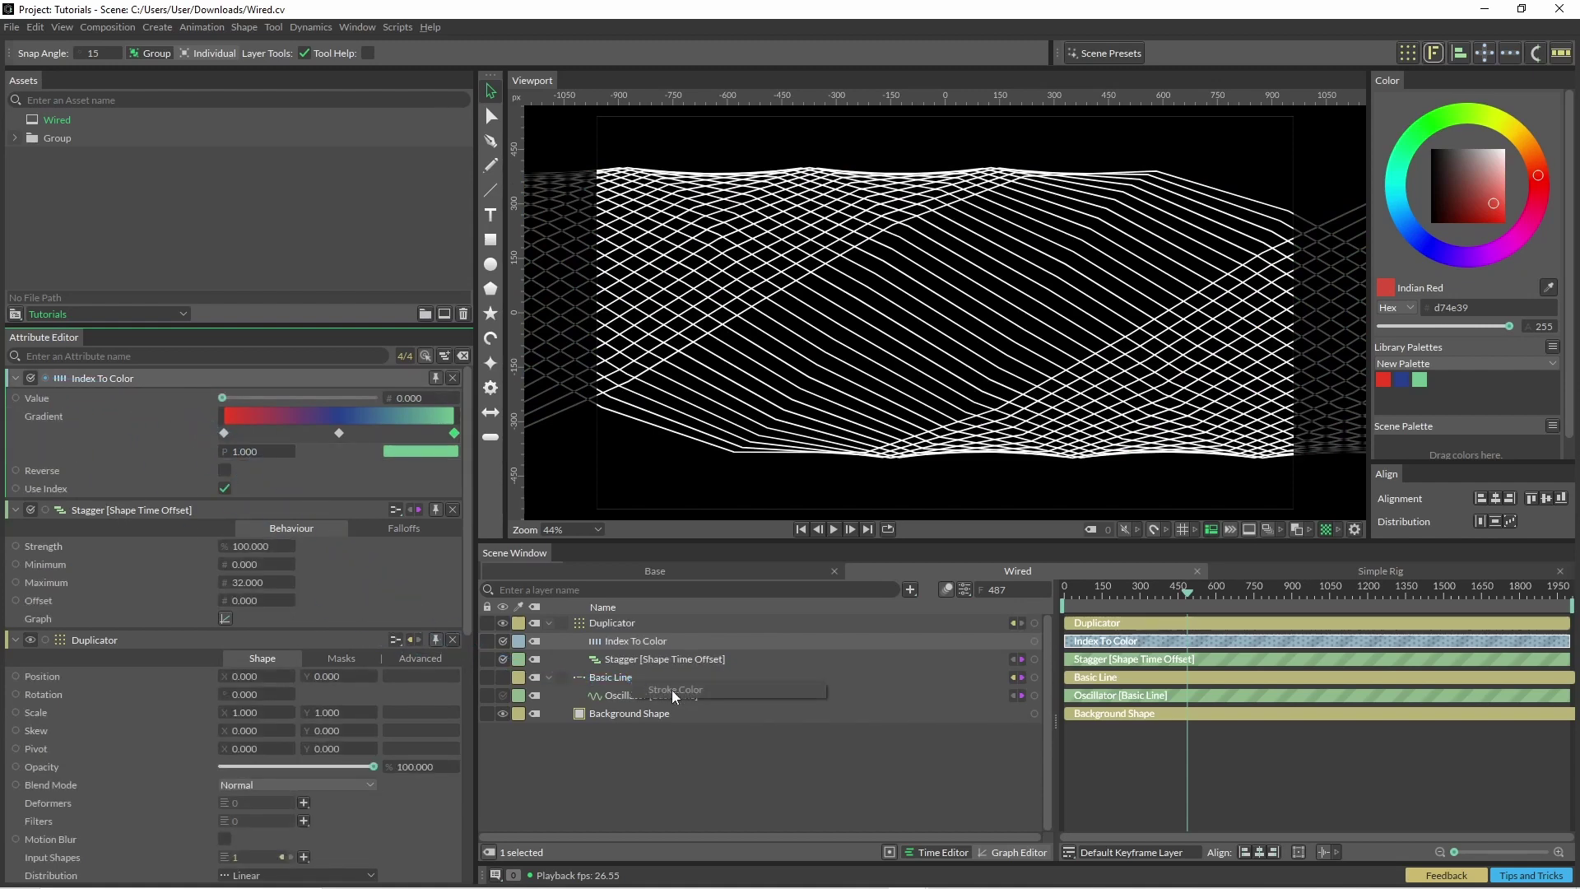
left_click(835, 531)
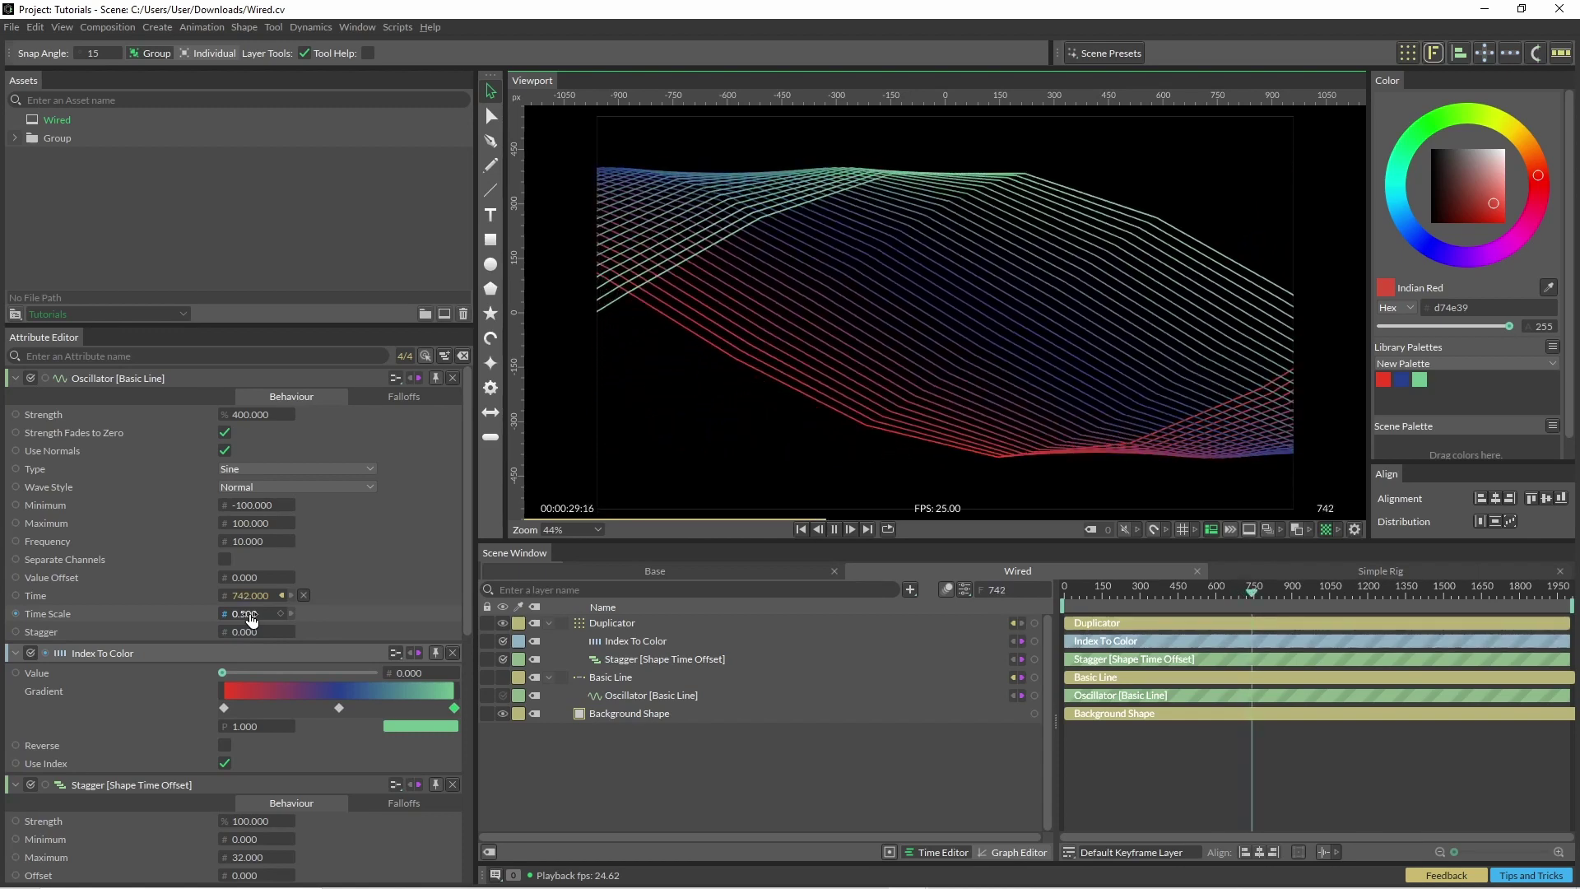
- Add a Subdivide deformer to the Duplicator to smooth the lines, open its attributes, and preview the animation
left_click(604, 629)
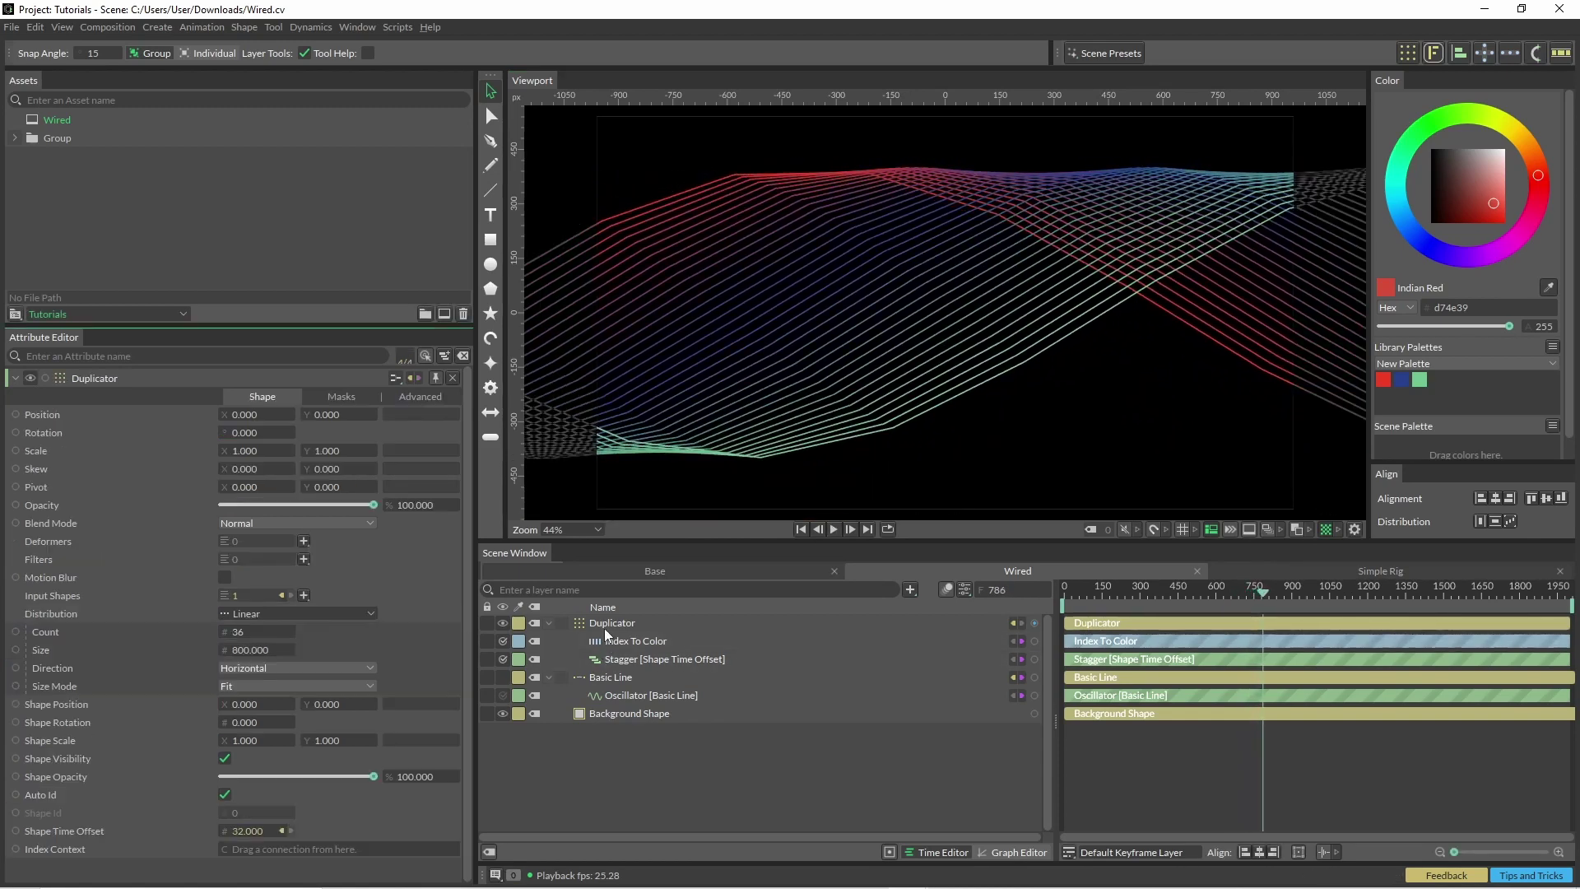
left_click(304, 541)
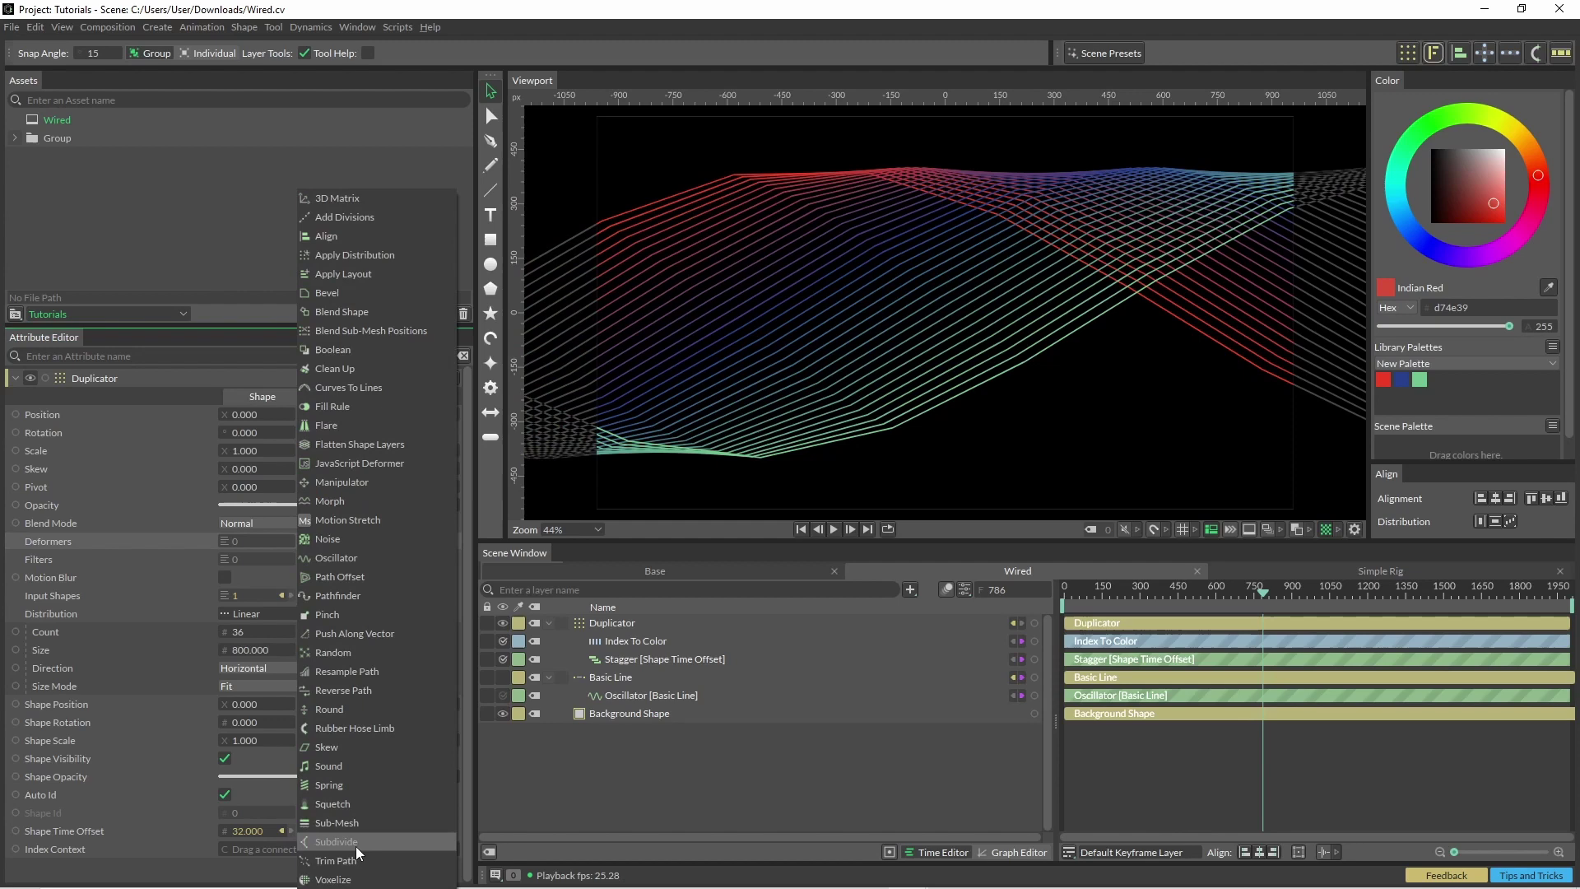
left_click(357, 847)
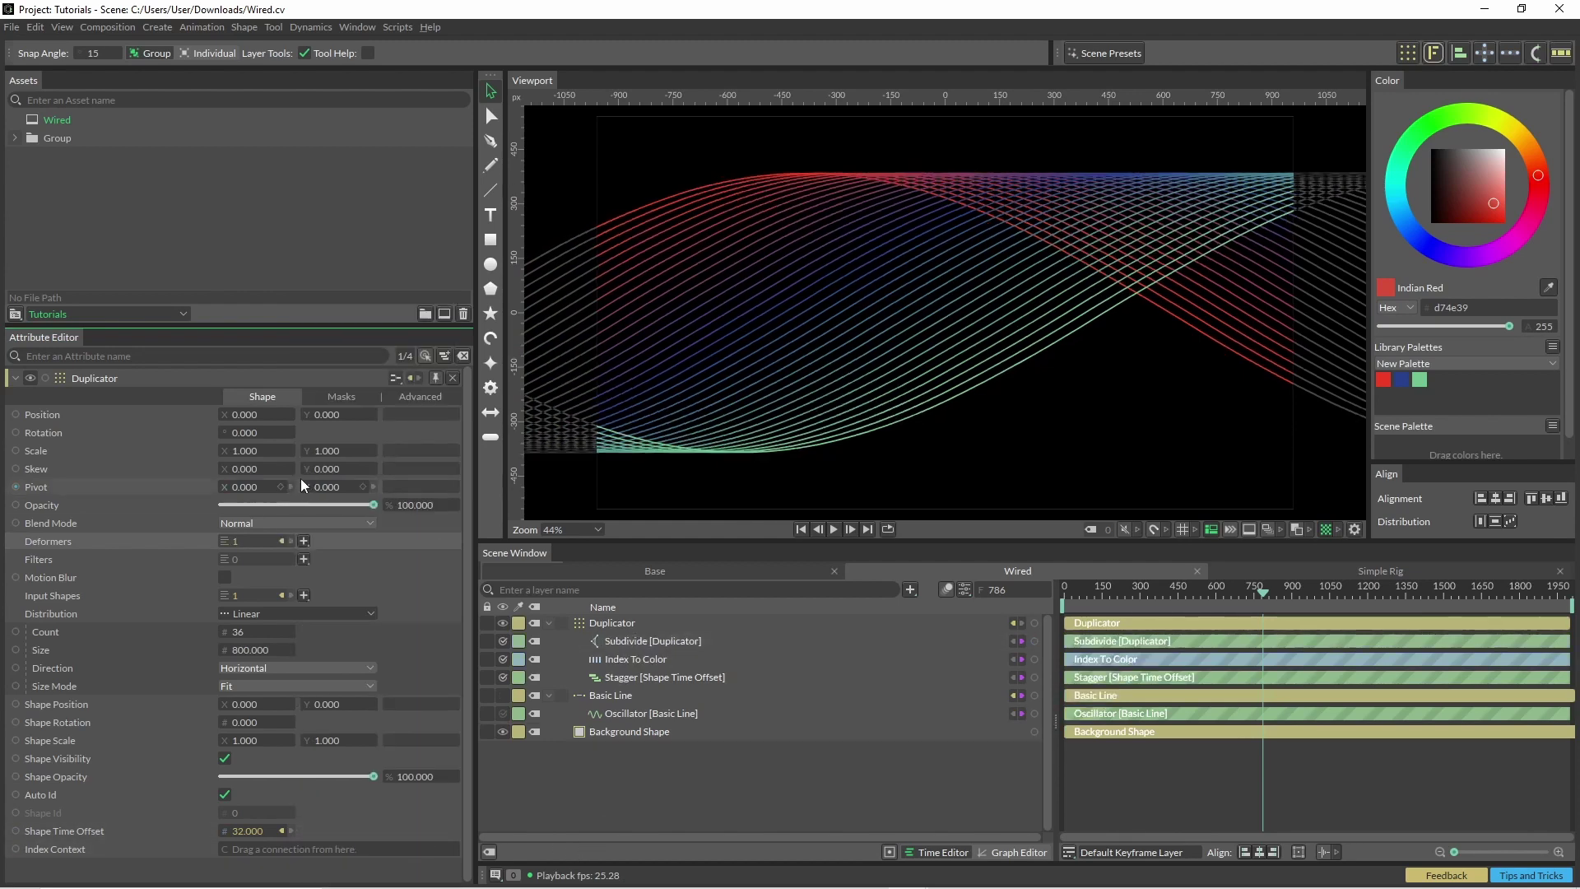
left_click(640, 645)
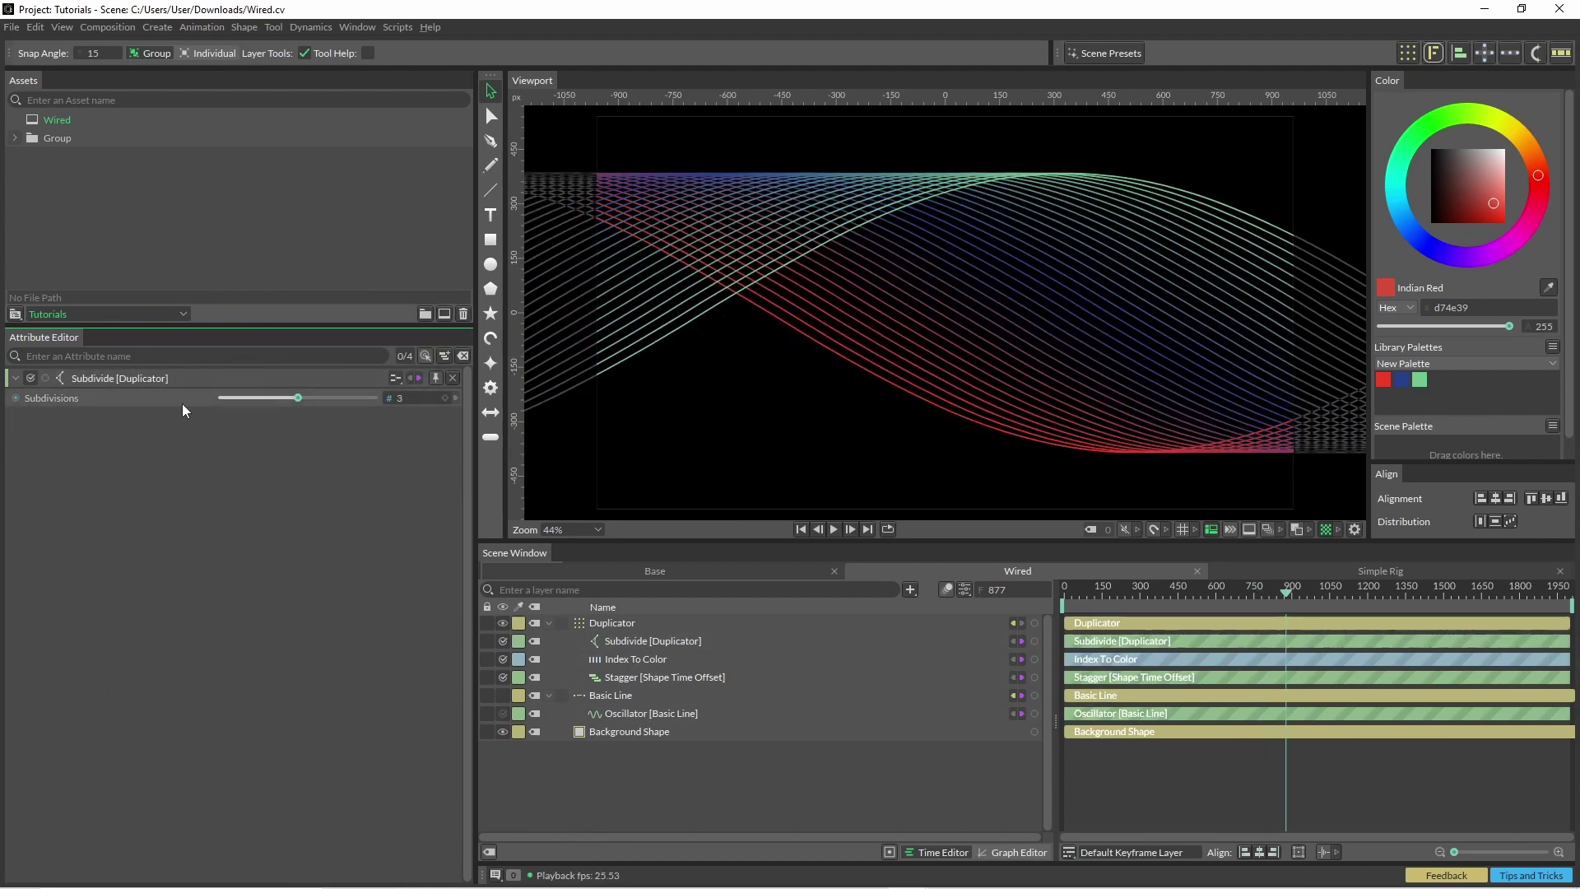
left_click(564, 388)
key("space")
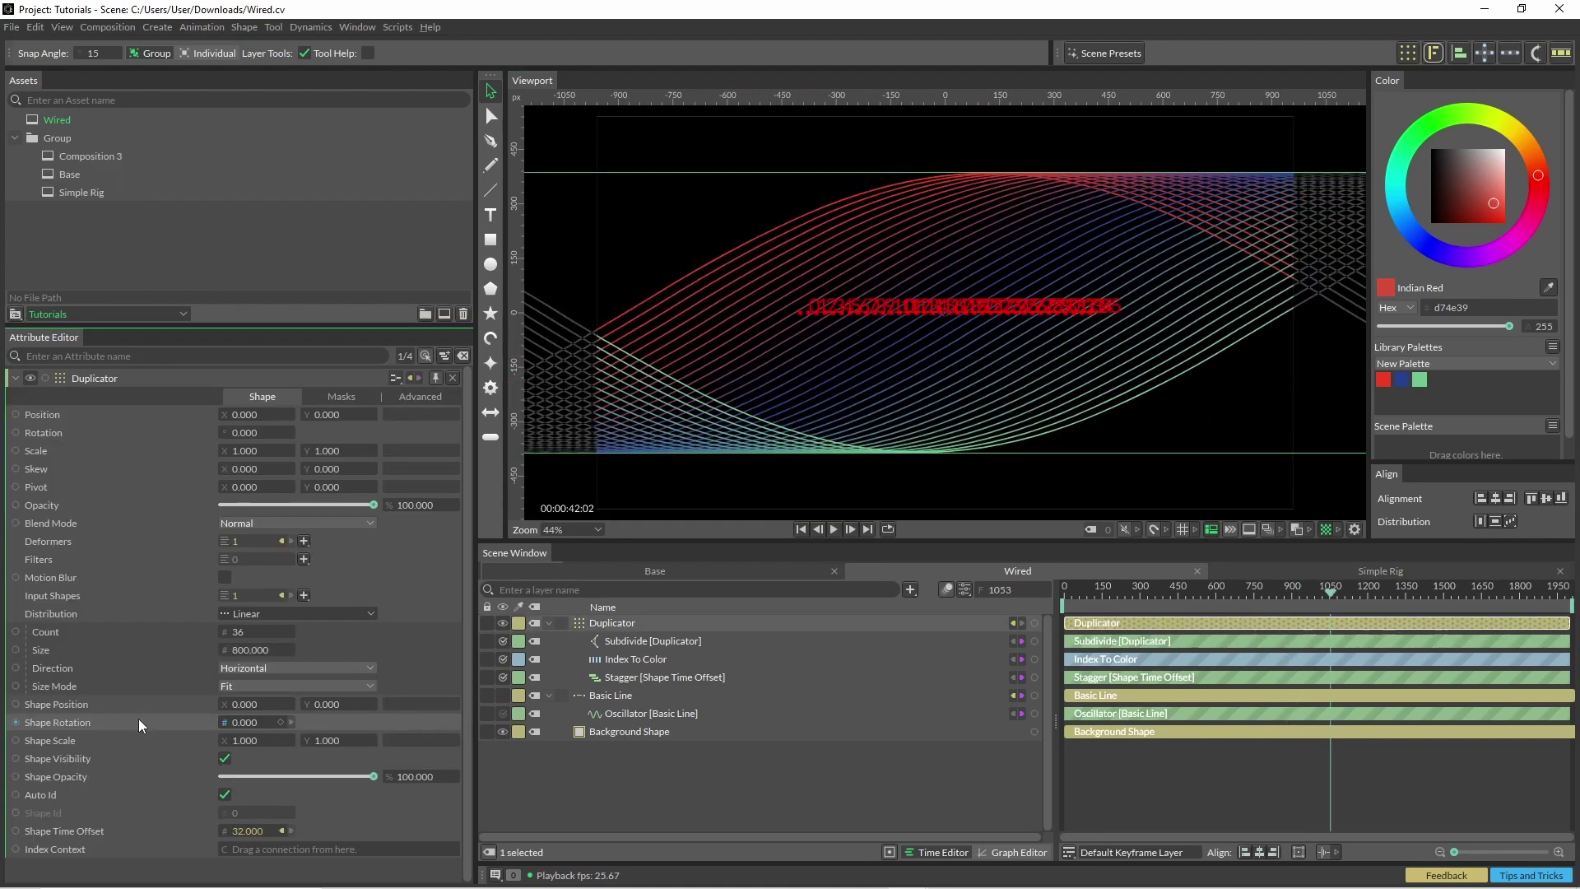
- Add an Oscillator behaviour to the Duplicator's Shape Rotation and open its attributes
right_click(145, 721)
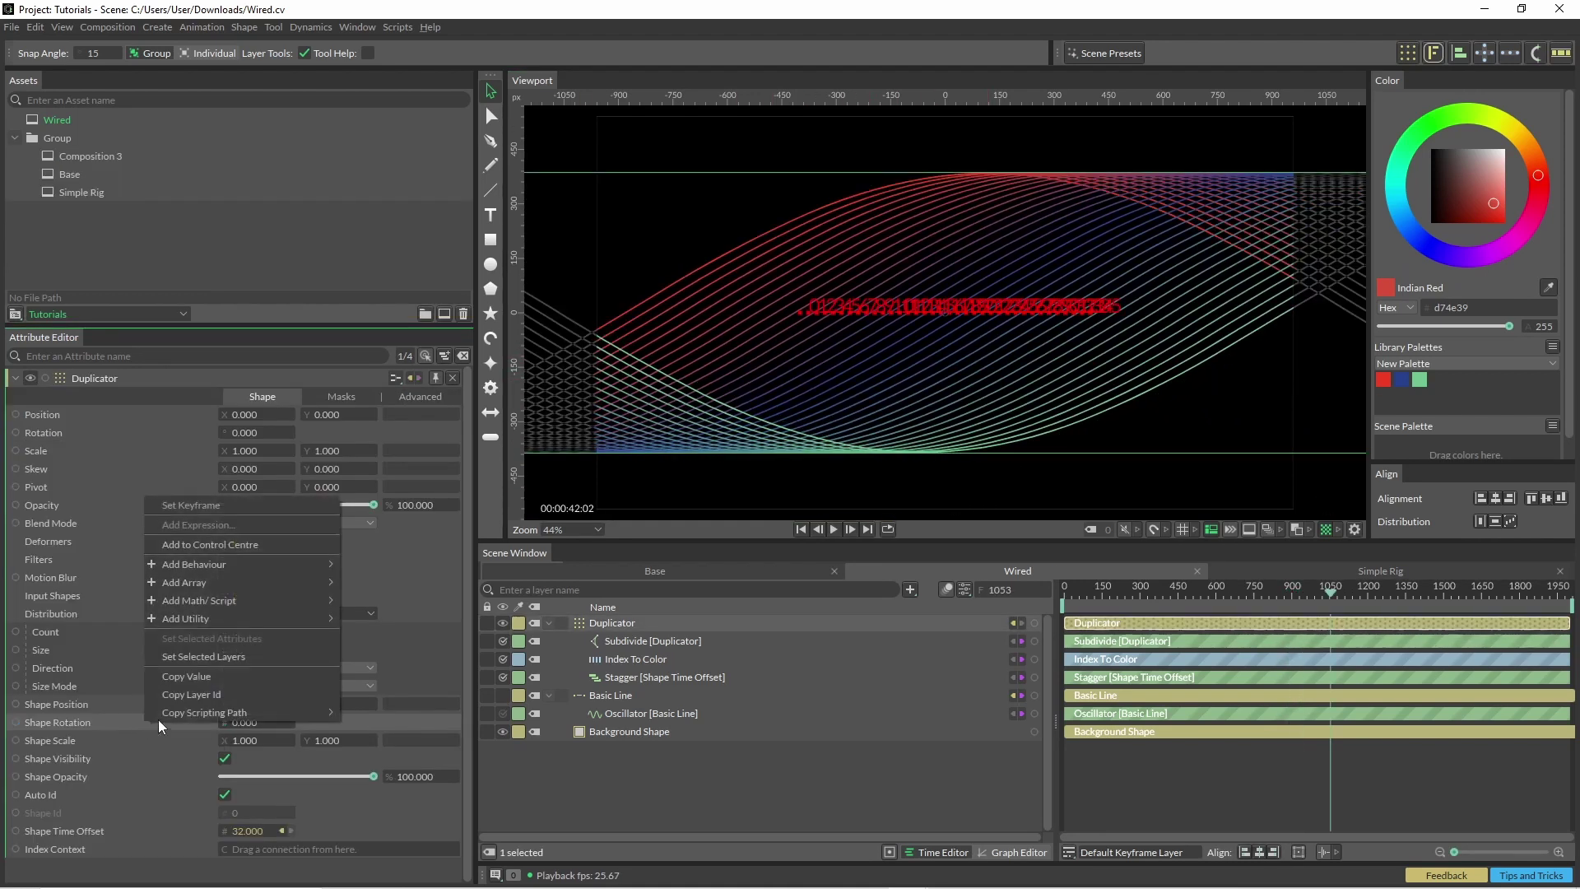
mouse_move(217, 558)
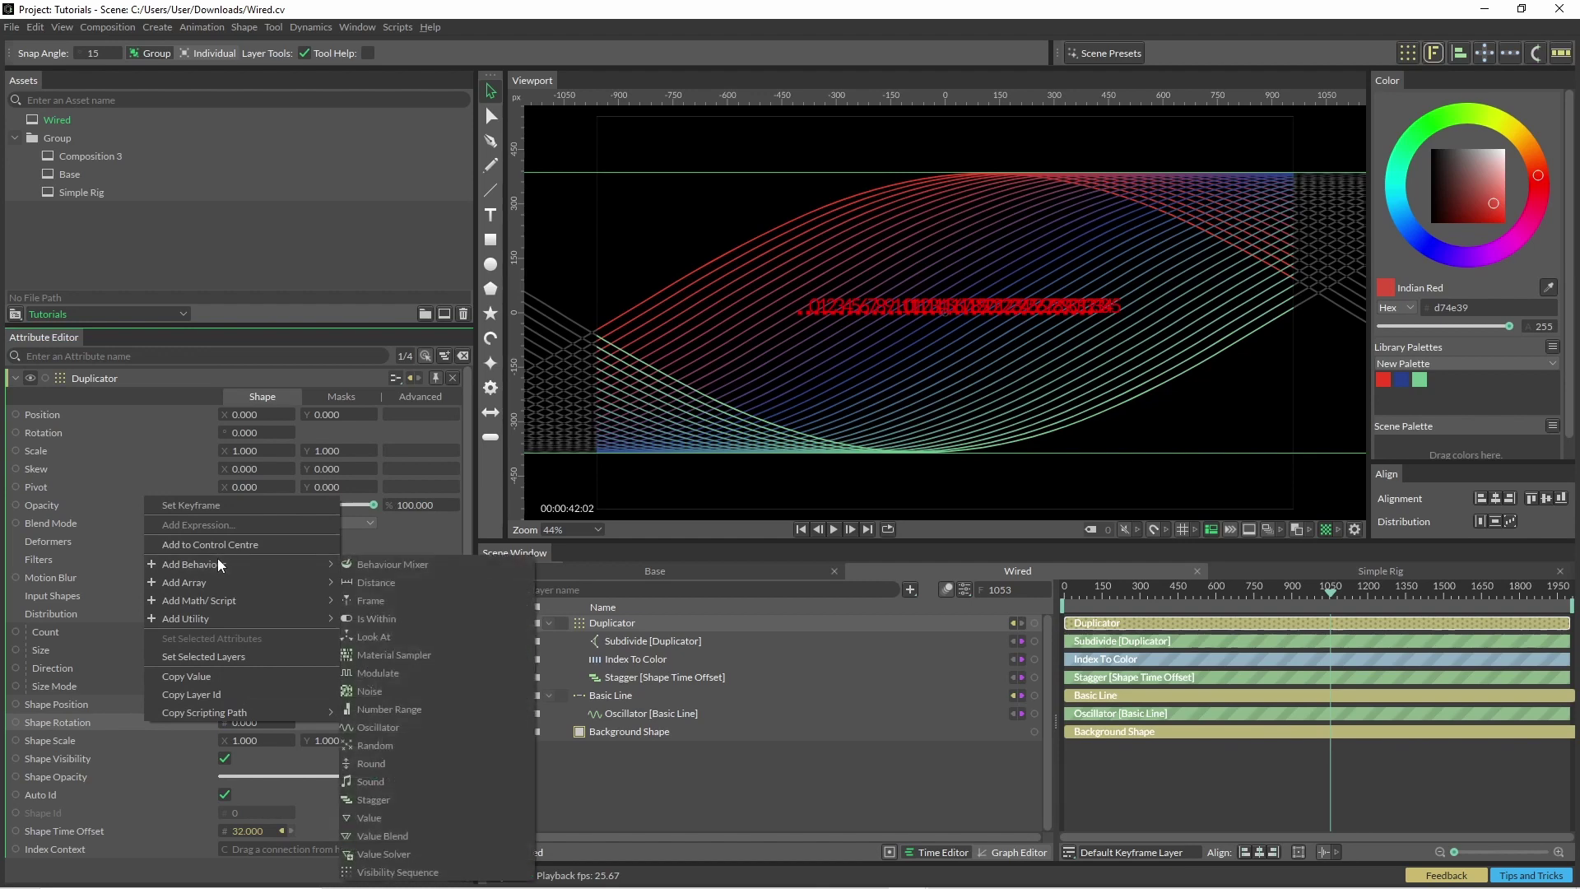
left_click(442, 728)
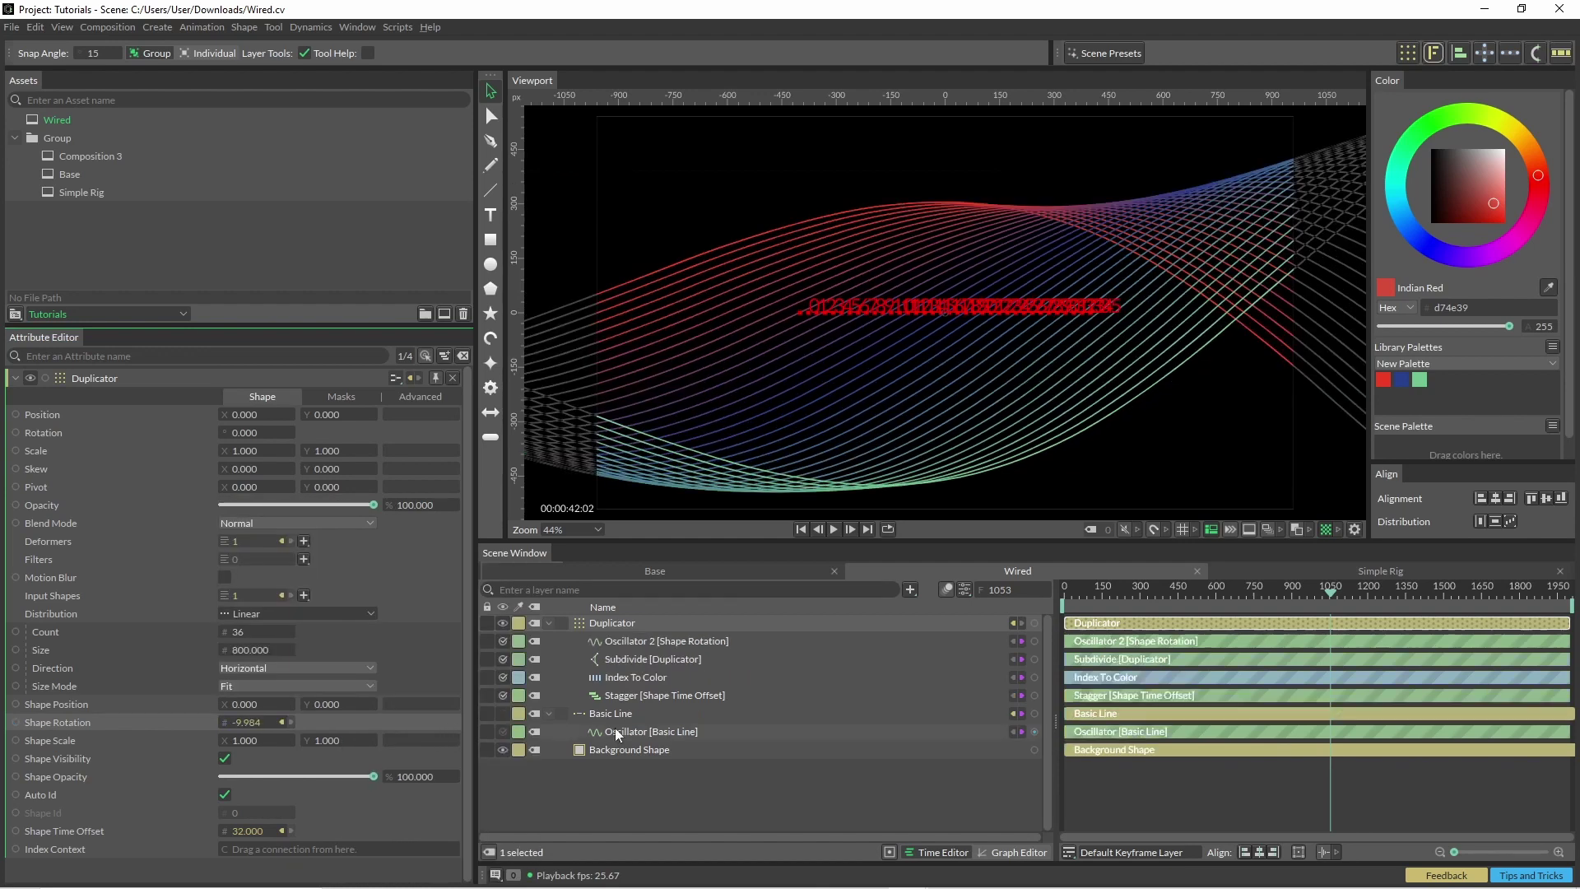
left_click(663, 640)
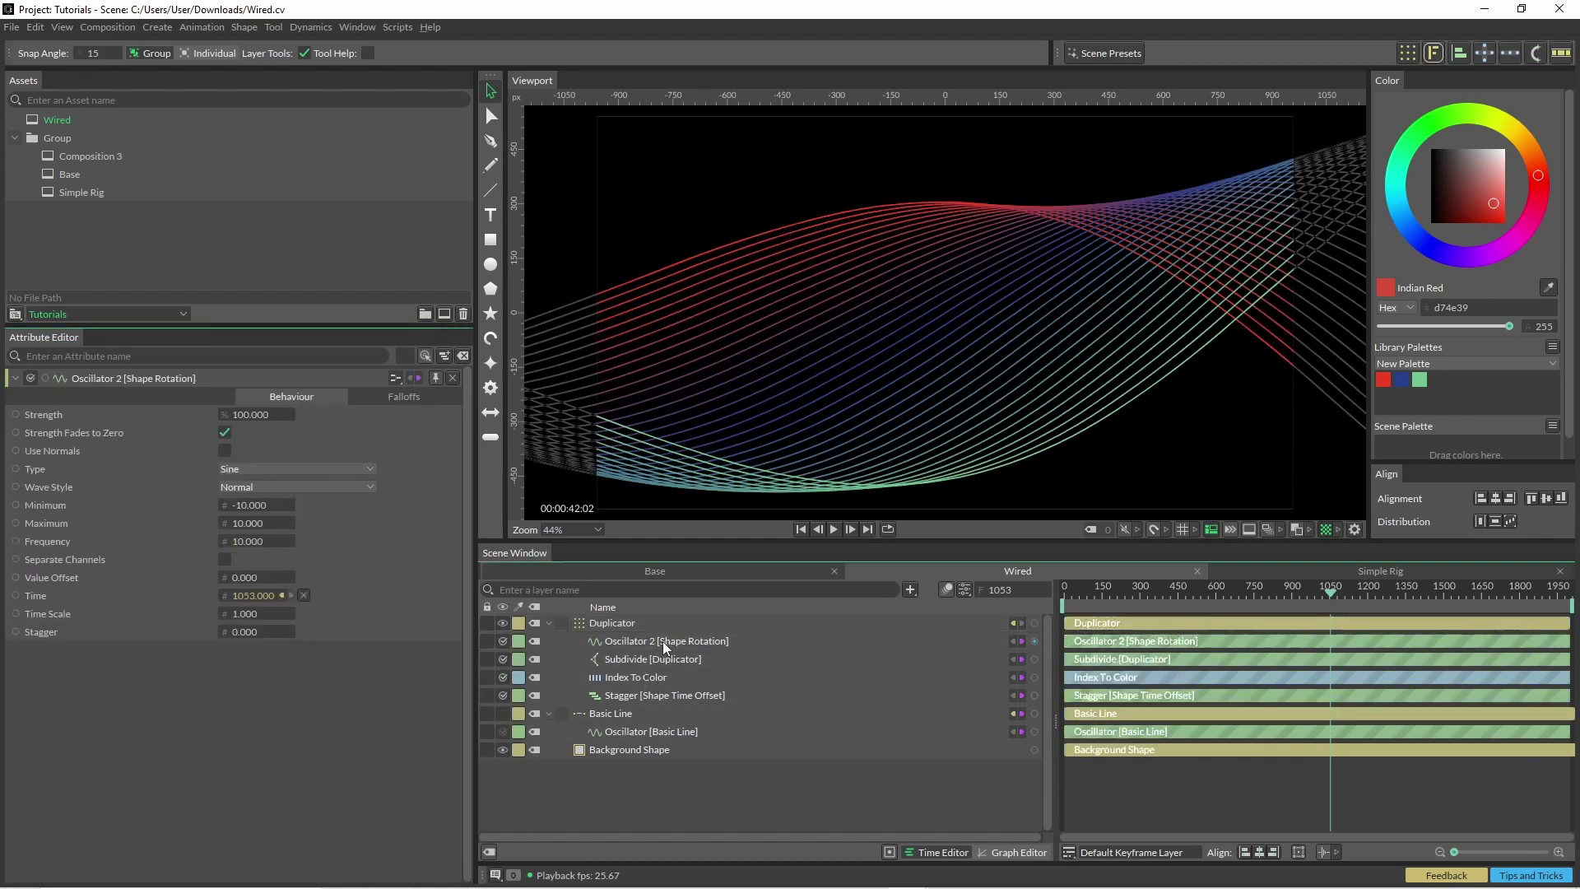
- Set the Shape Rotation oscillator's Minimum to -50 and Maximum to 50, and preview the animation
left_click(263, 505)
type("-50")
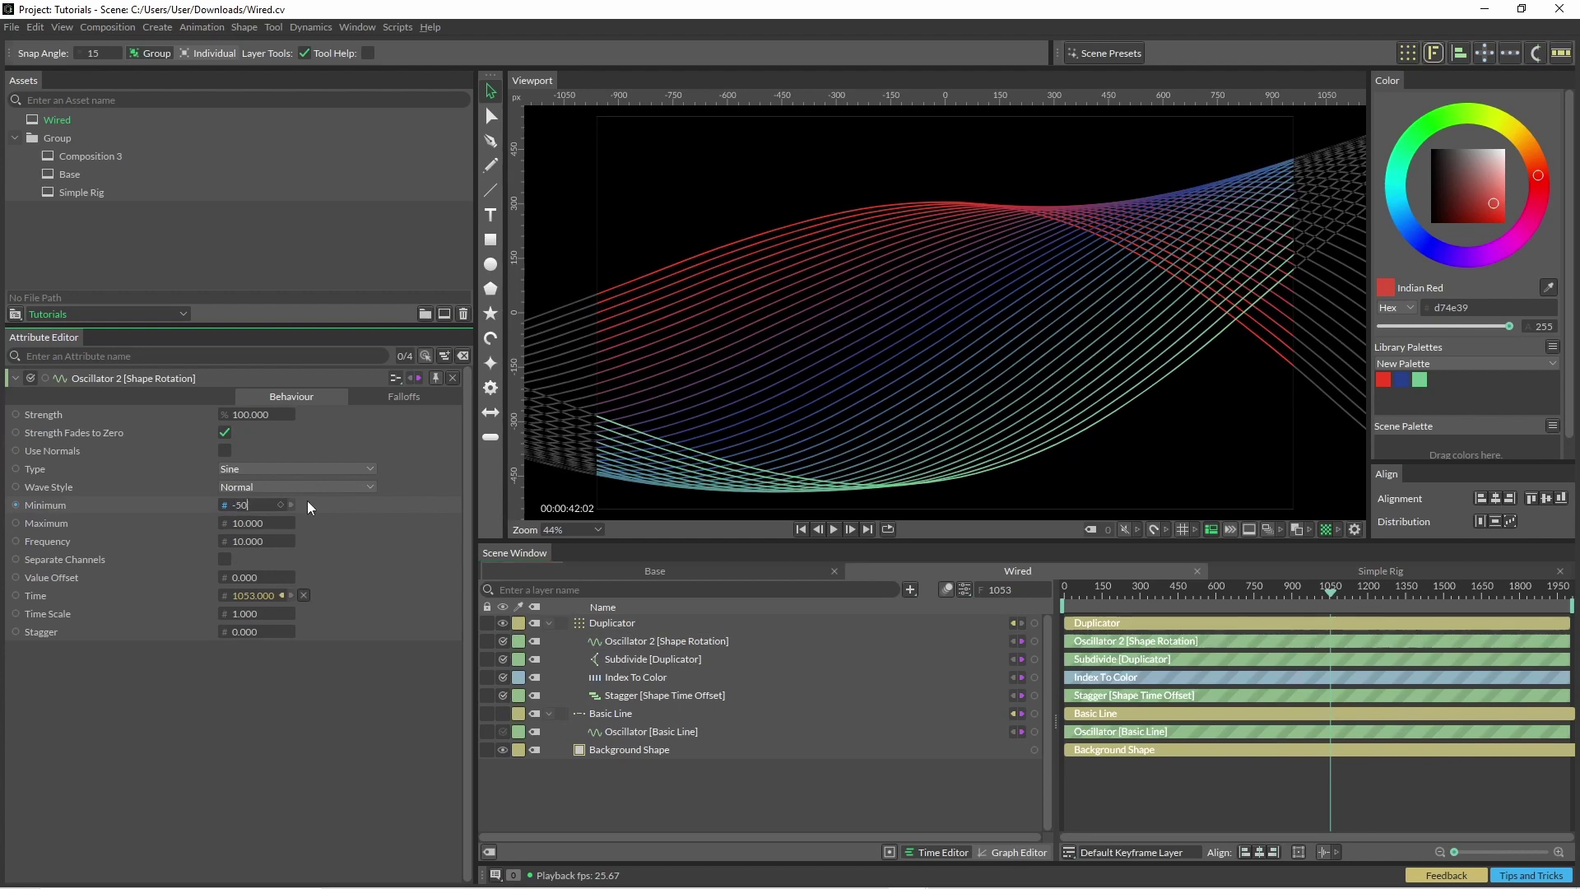
key("Tab")
type("50.000")
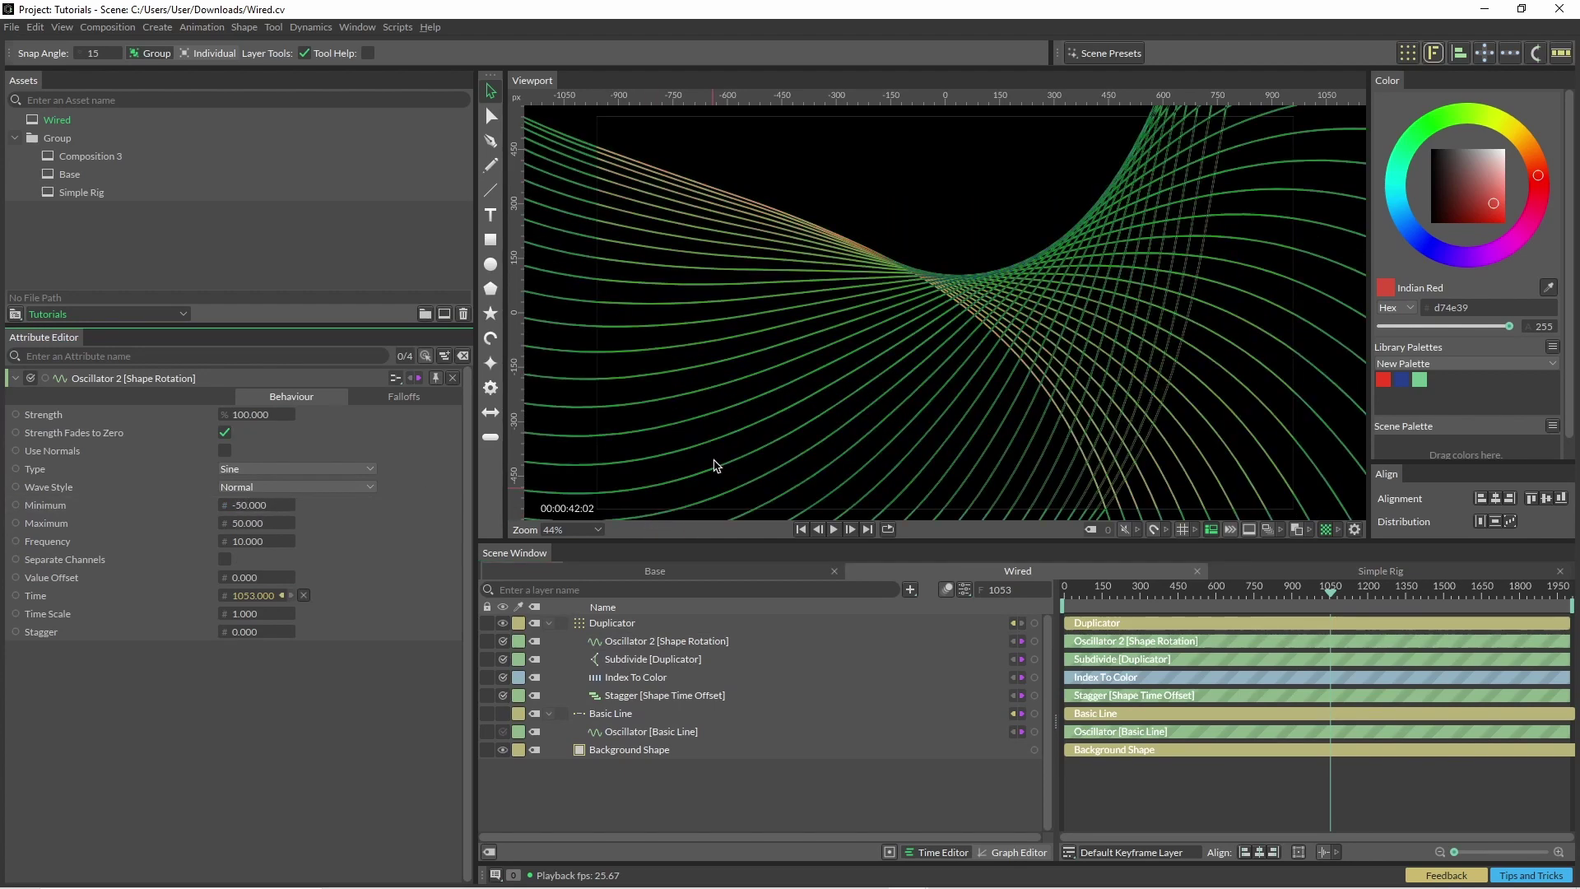
left_click(1005, 205)
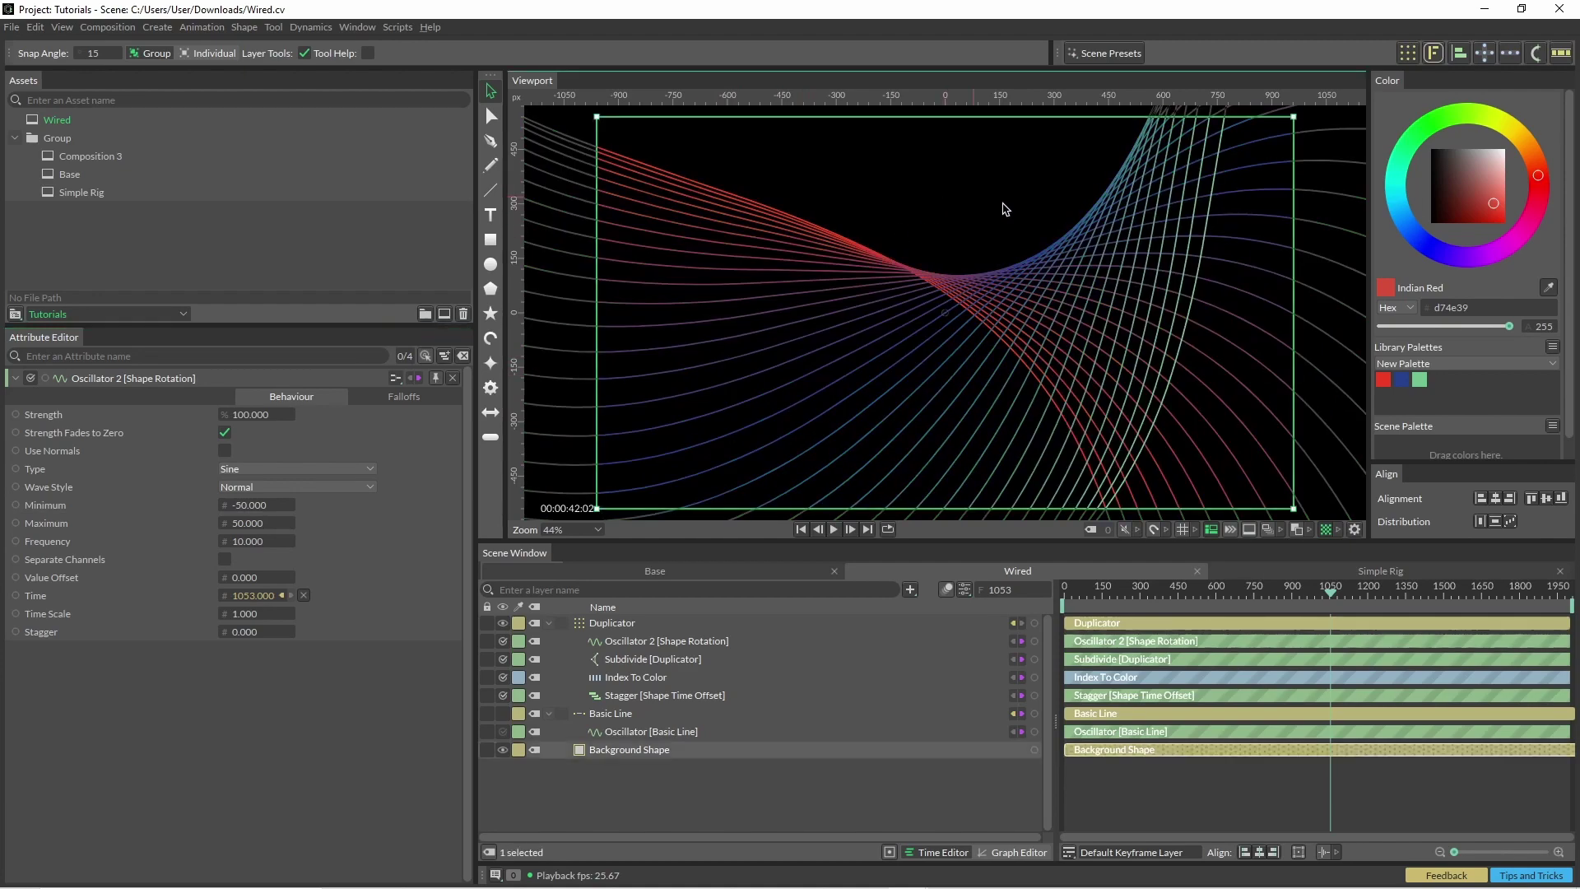
key("space")
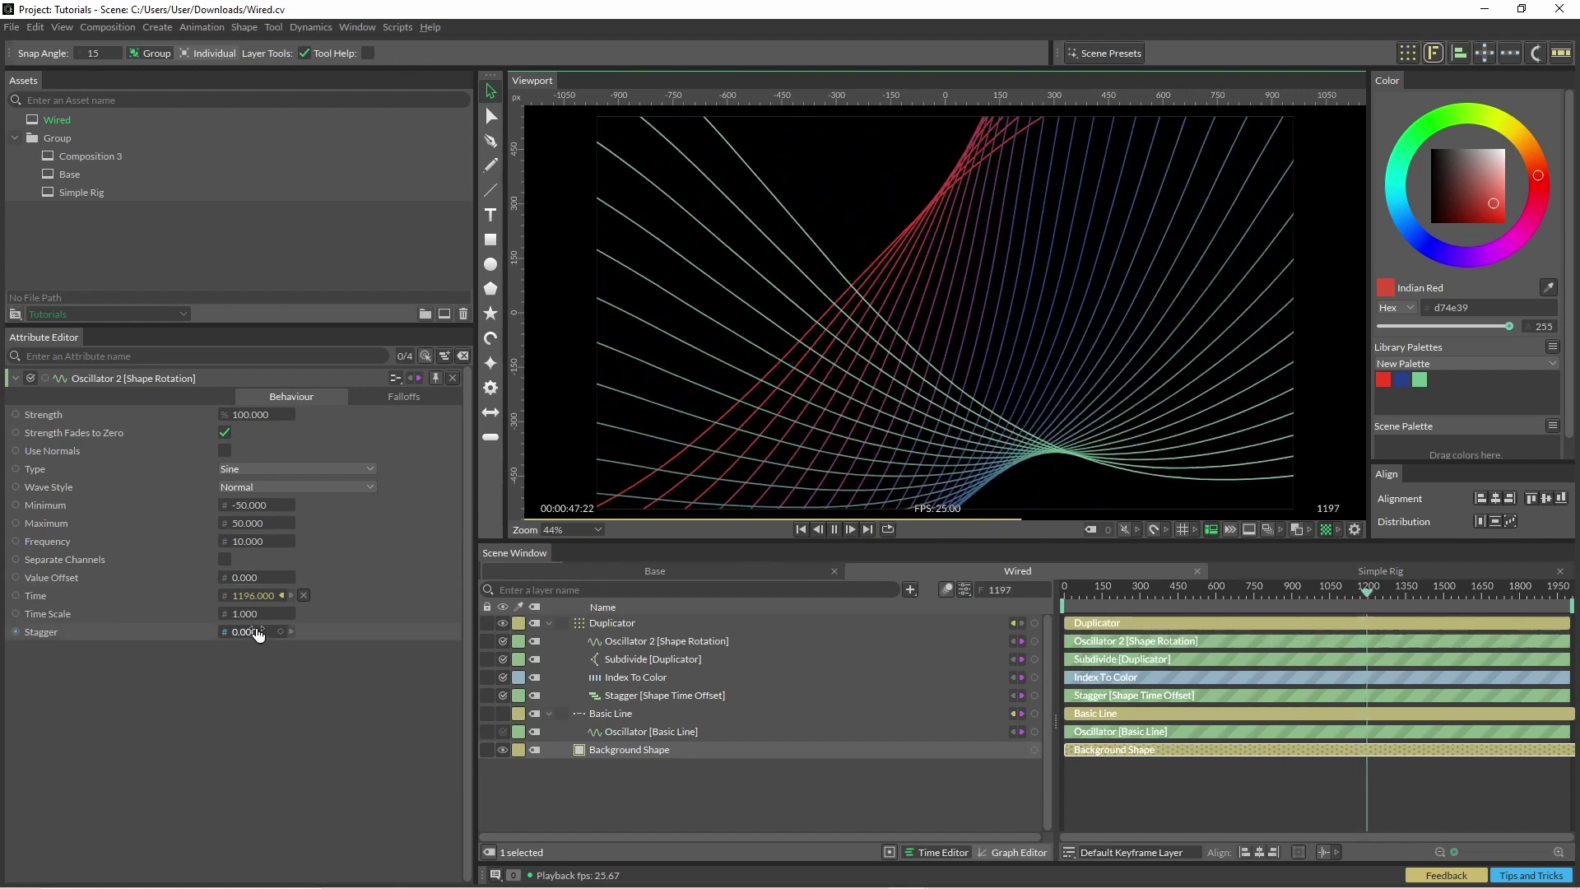
key("space")
- Set the Shape Rotation oscillator's Time Scale to 0.5 and preview the slower motion
type("0.500")
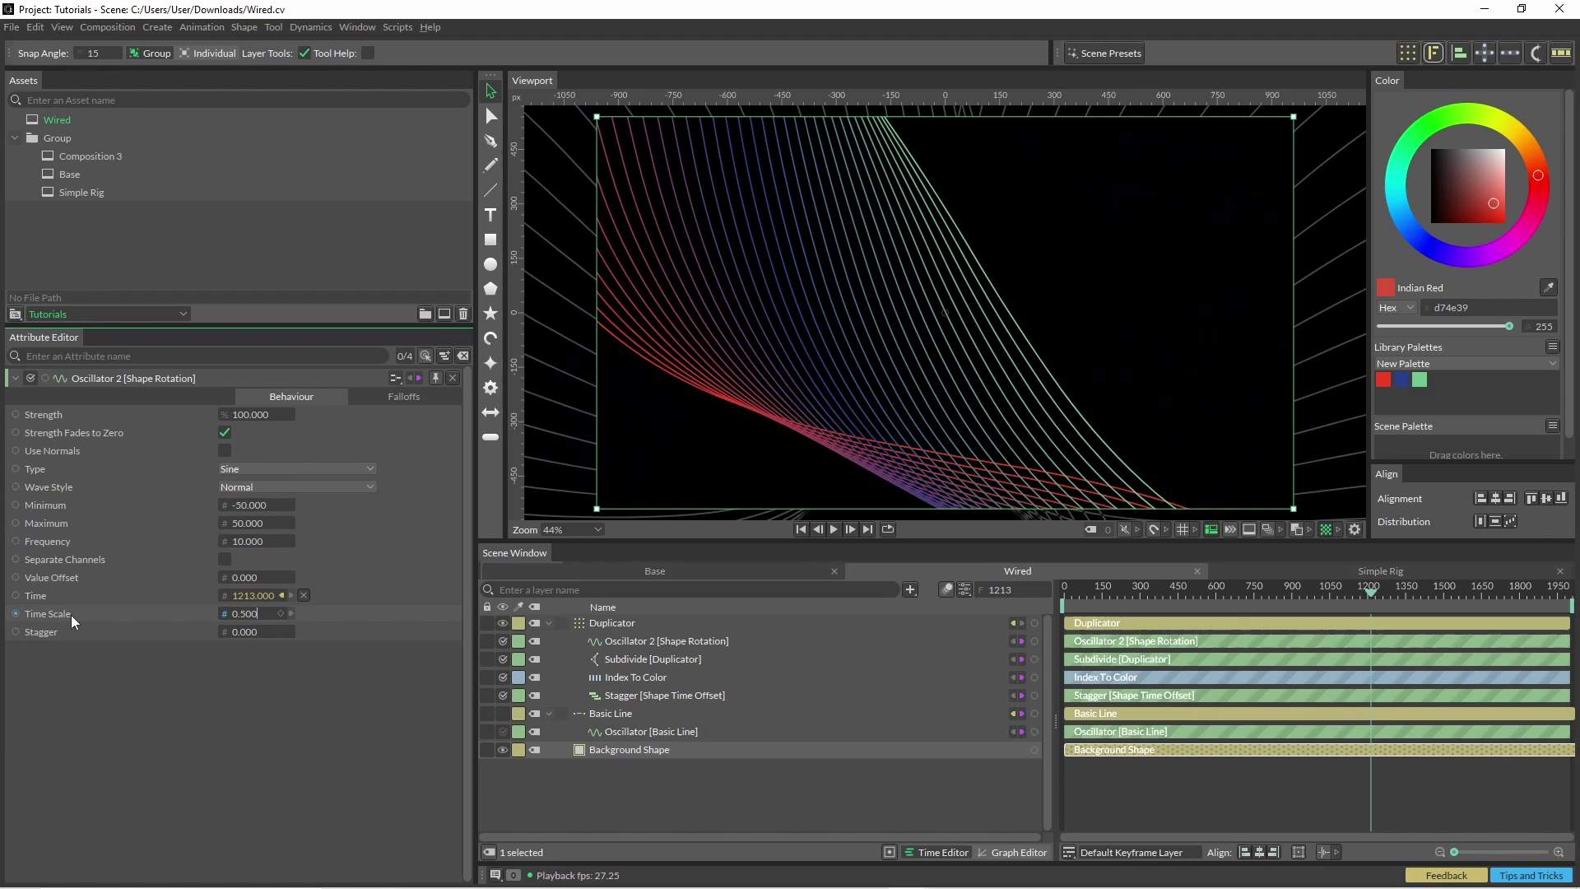
left_click(1334, 331)
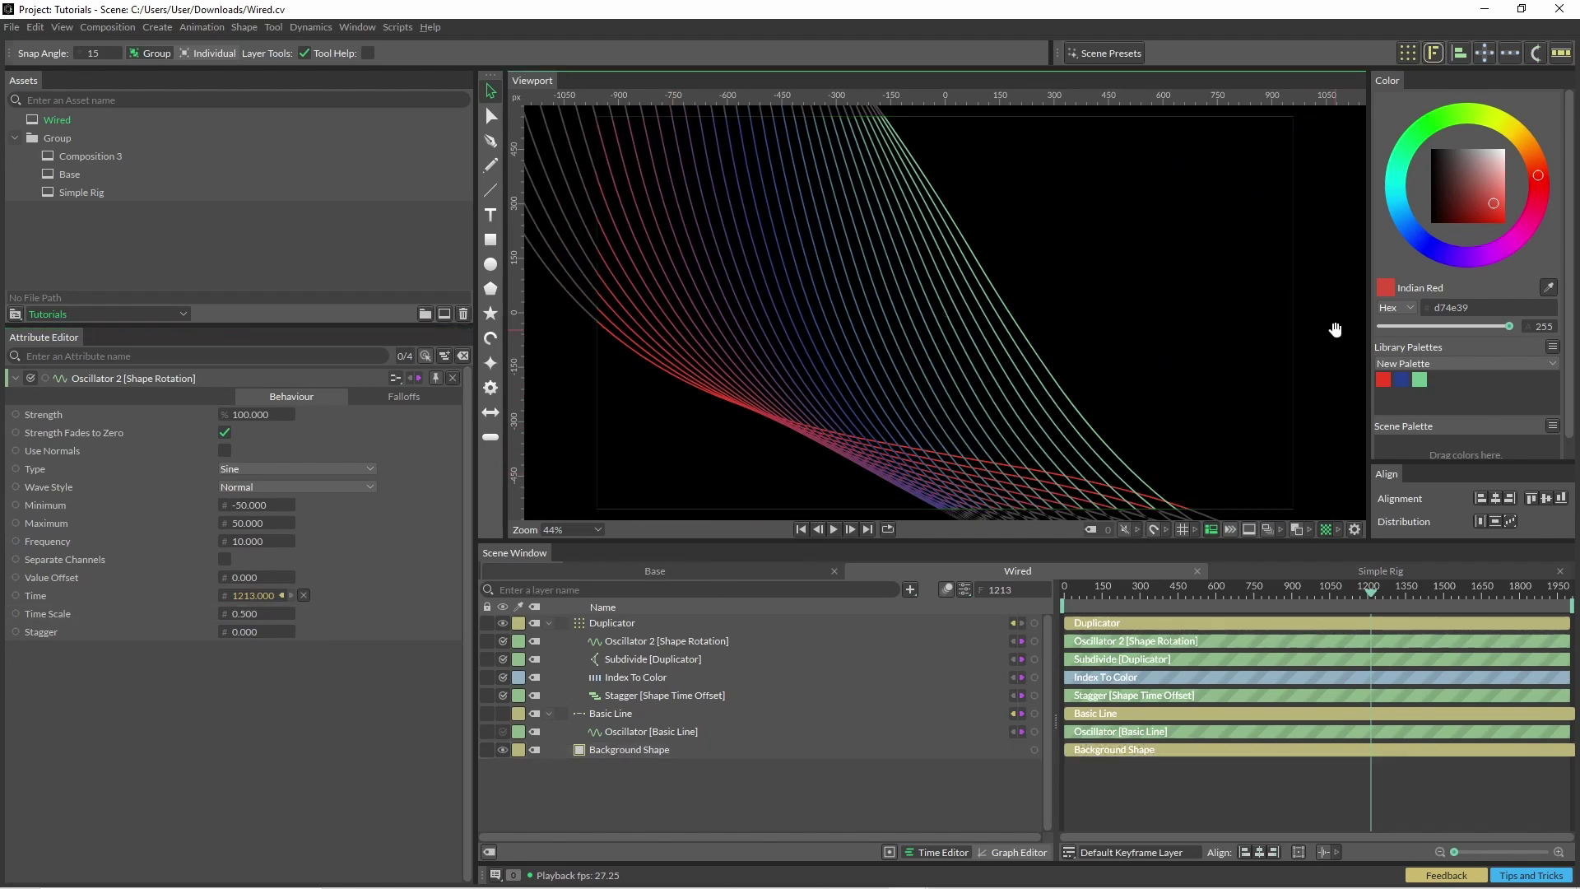
key("space")
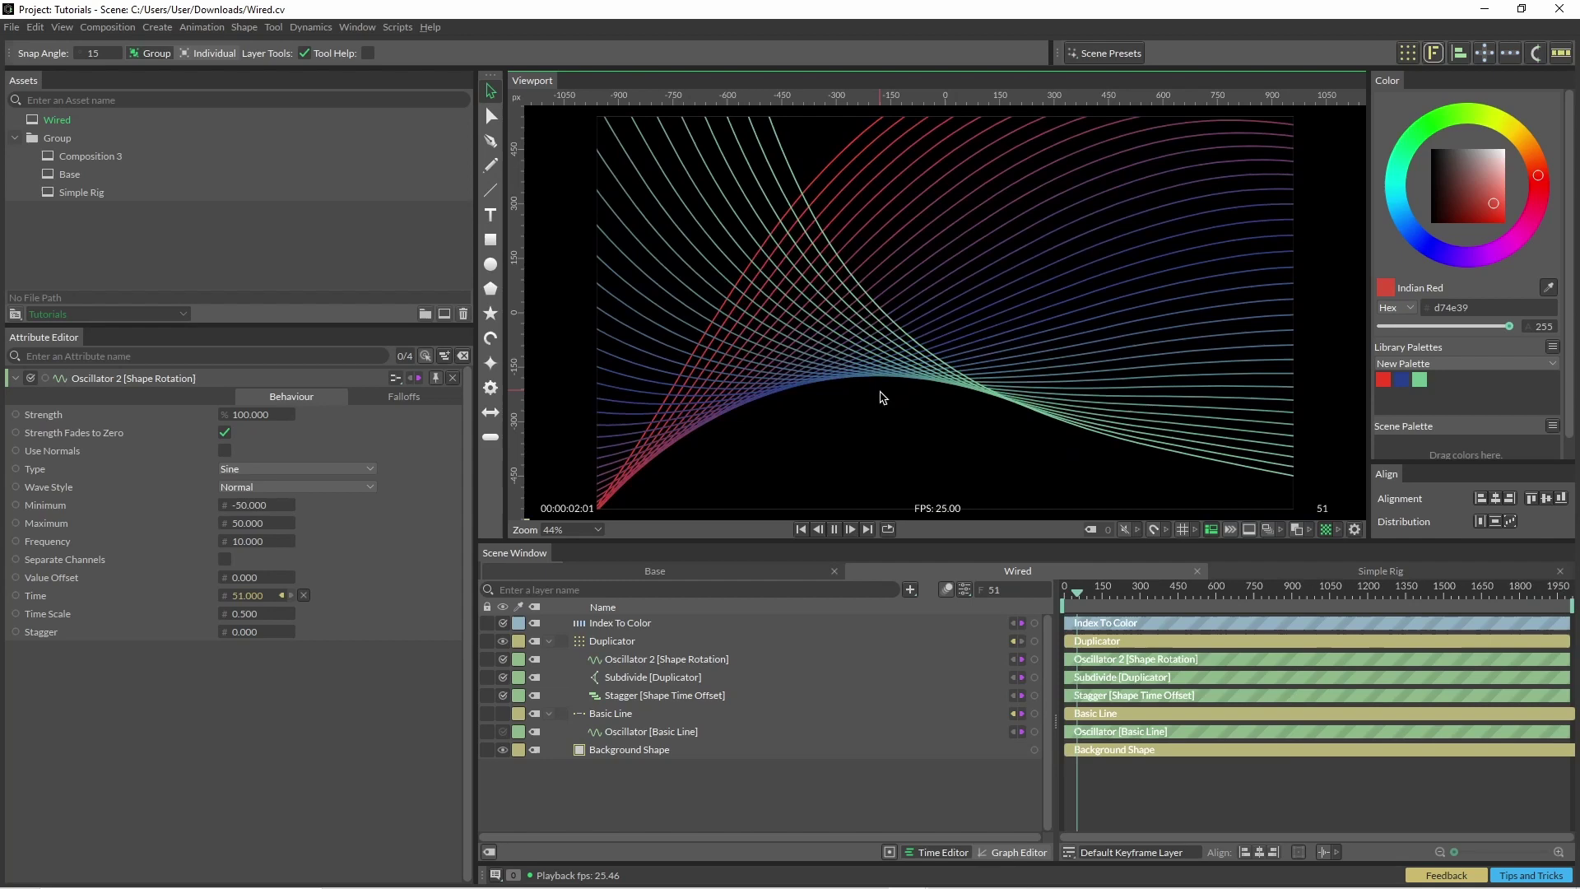
key("space")
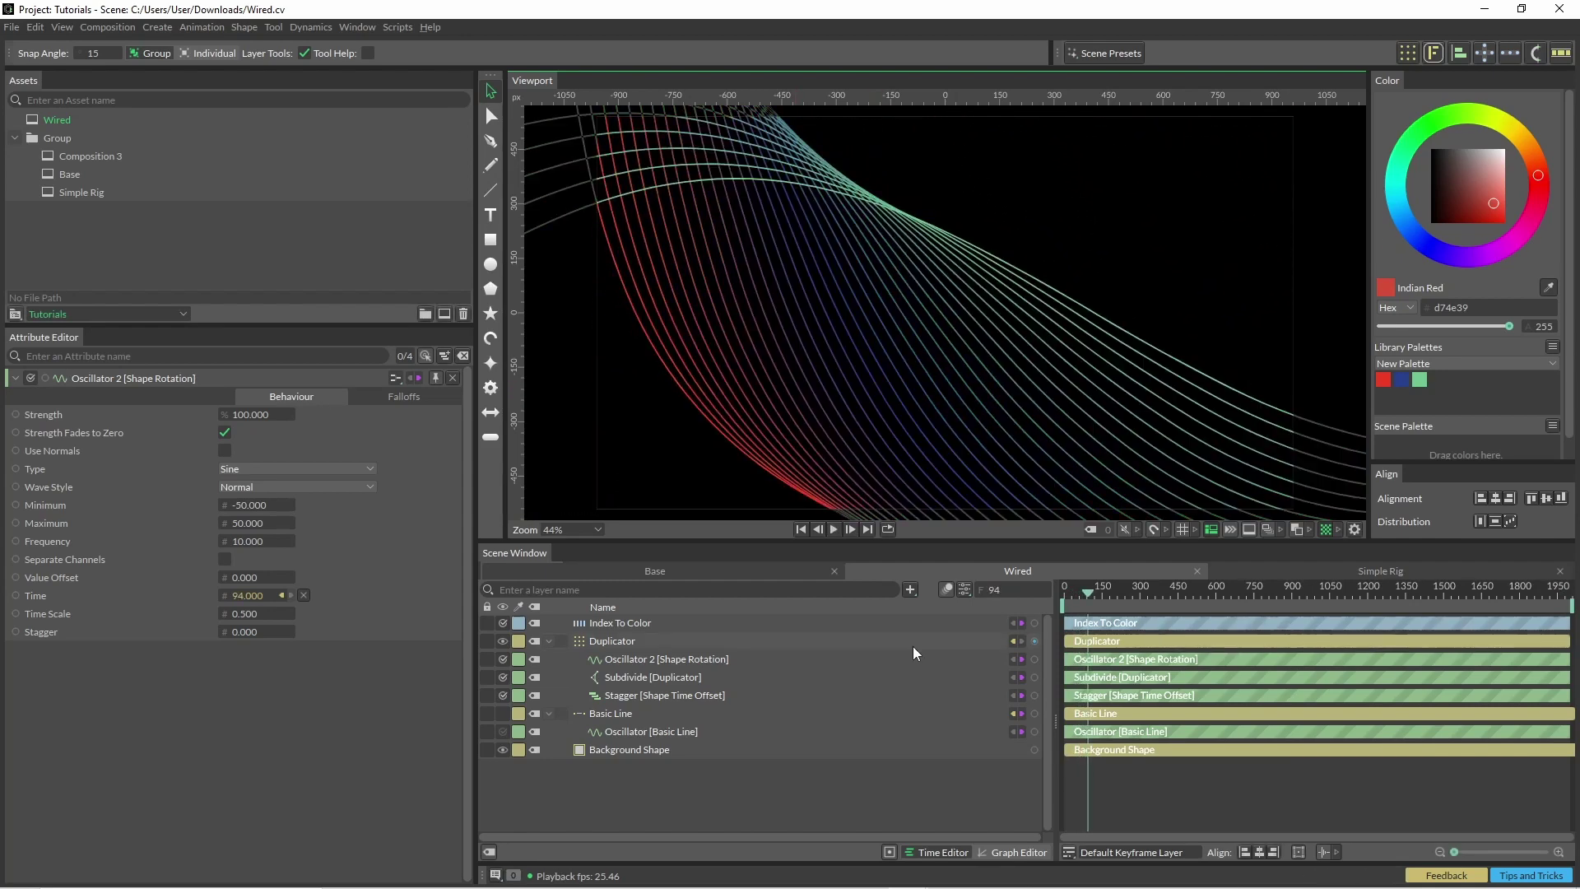
- Add a Value Array utility to the scene
left_click(911, 589)
type("valu")
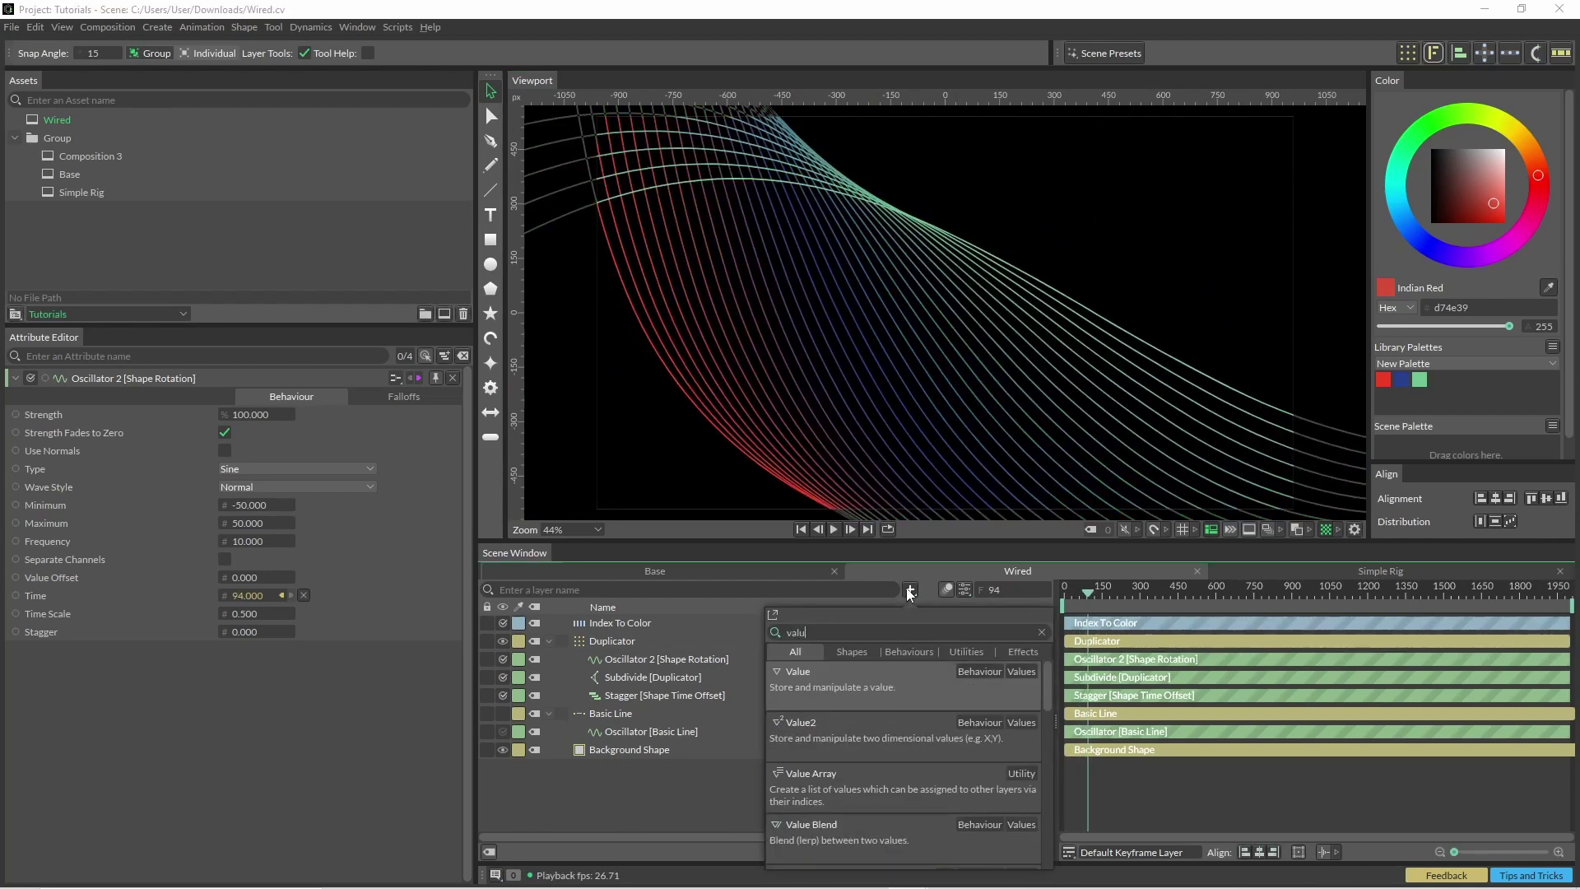
type("e")
key("Down")
key("Down")
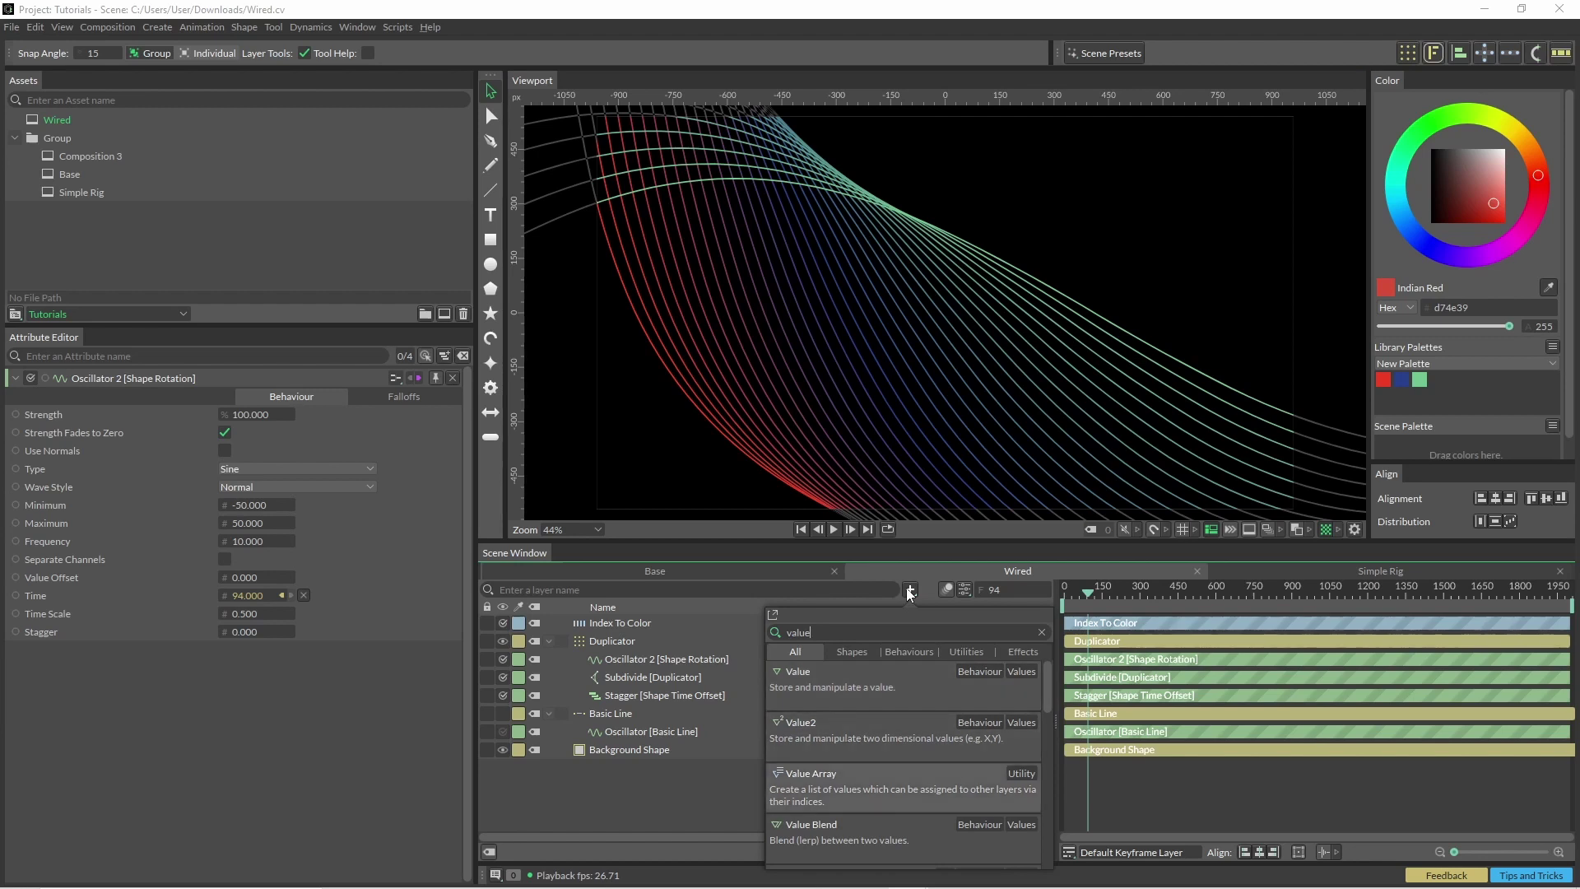
key("Return")
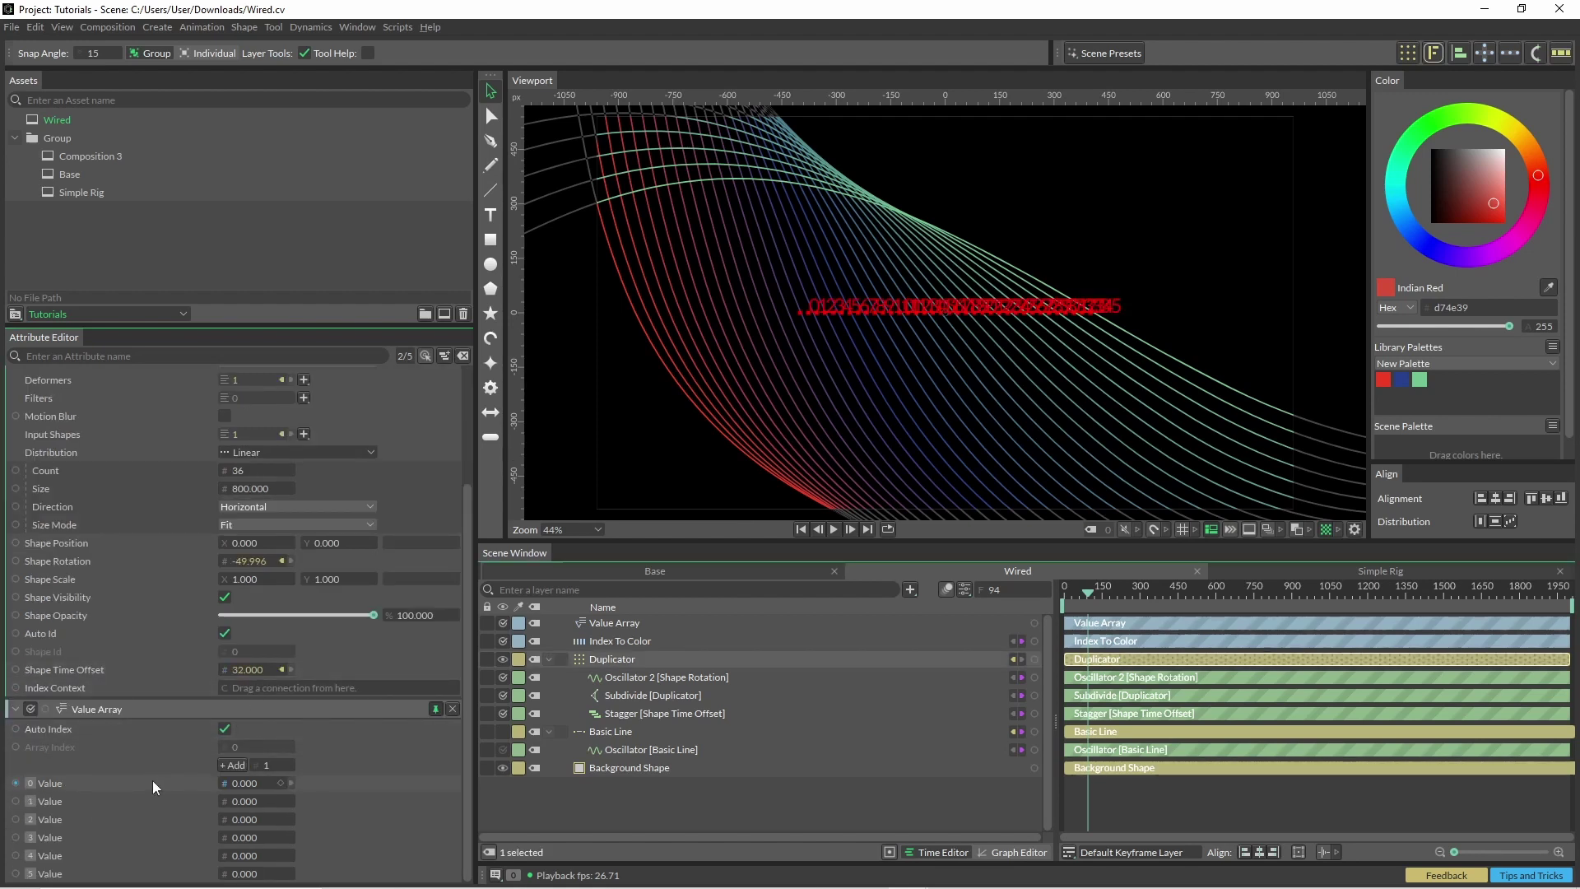
- Connect the Value Array's value 0 to the Duplicator's Count and set it to 36
left_click_drag(17, 789, 56, 472)
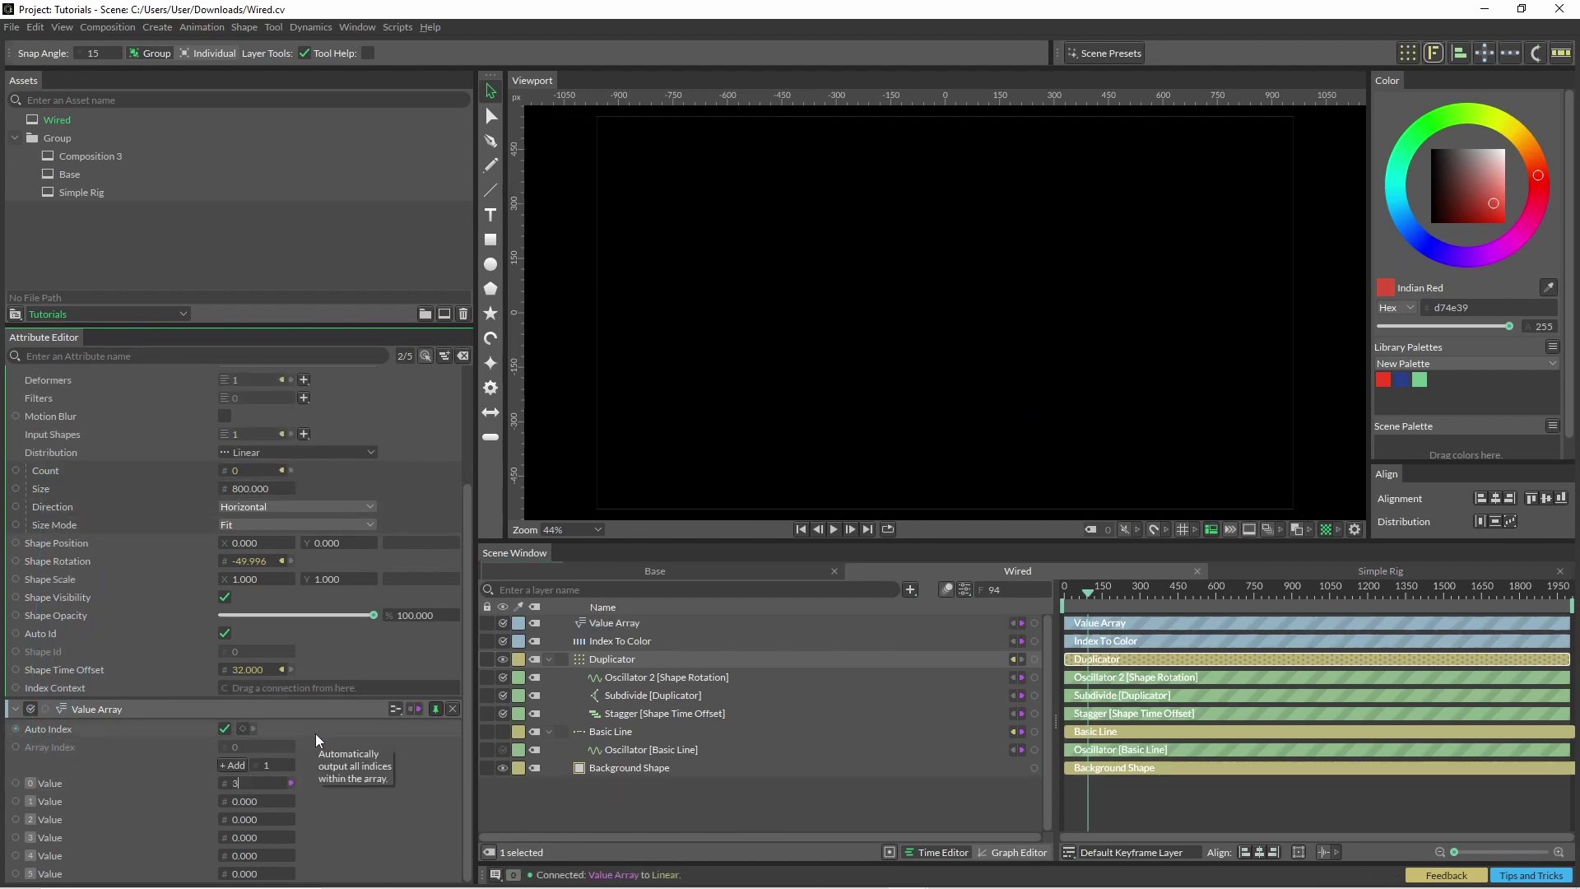
type("36")
key("Return")
- Rename the Value Array's value 0 as Count and reduce it to 24
left_click(57, 787)
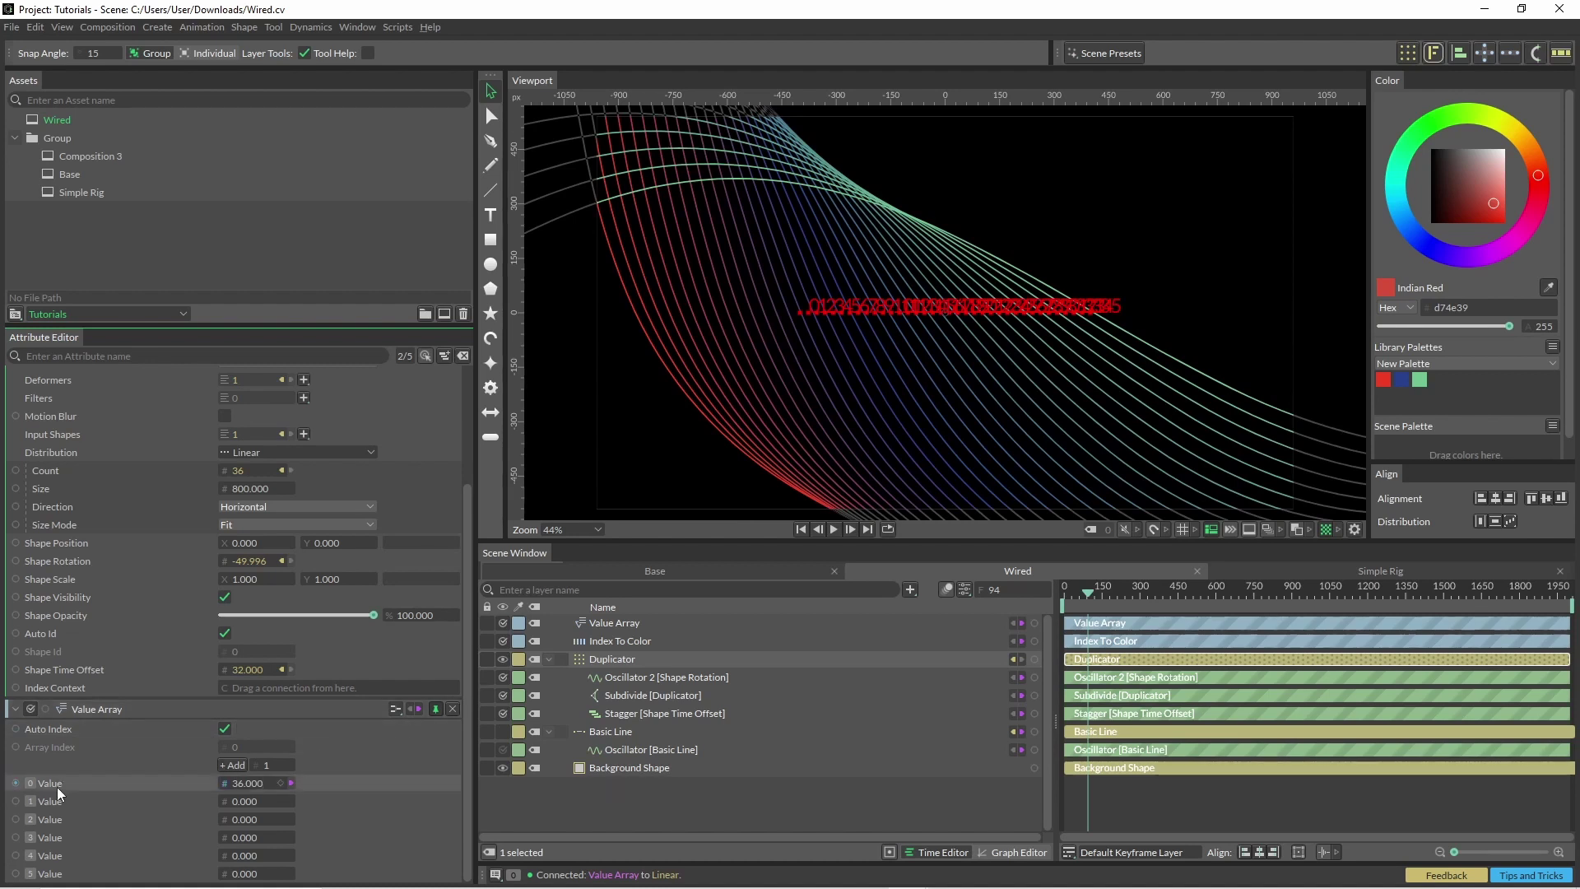
right_click(58, 785)
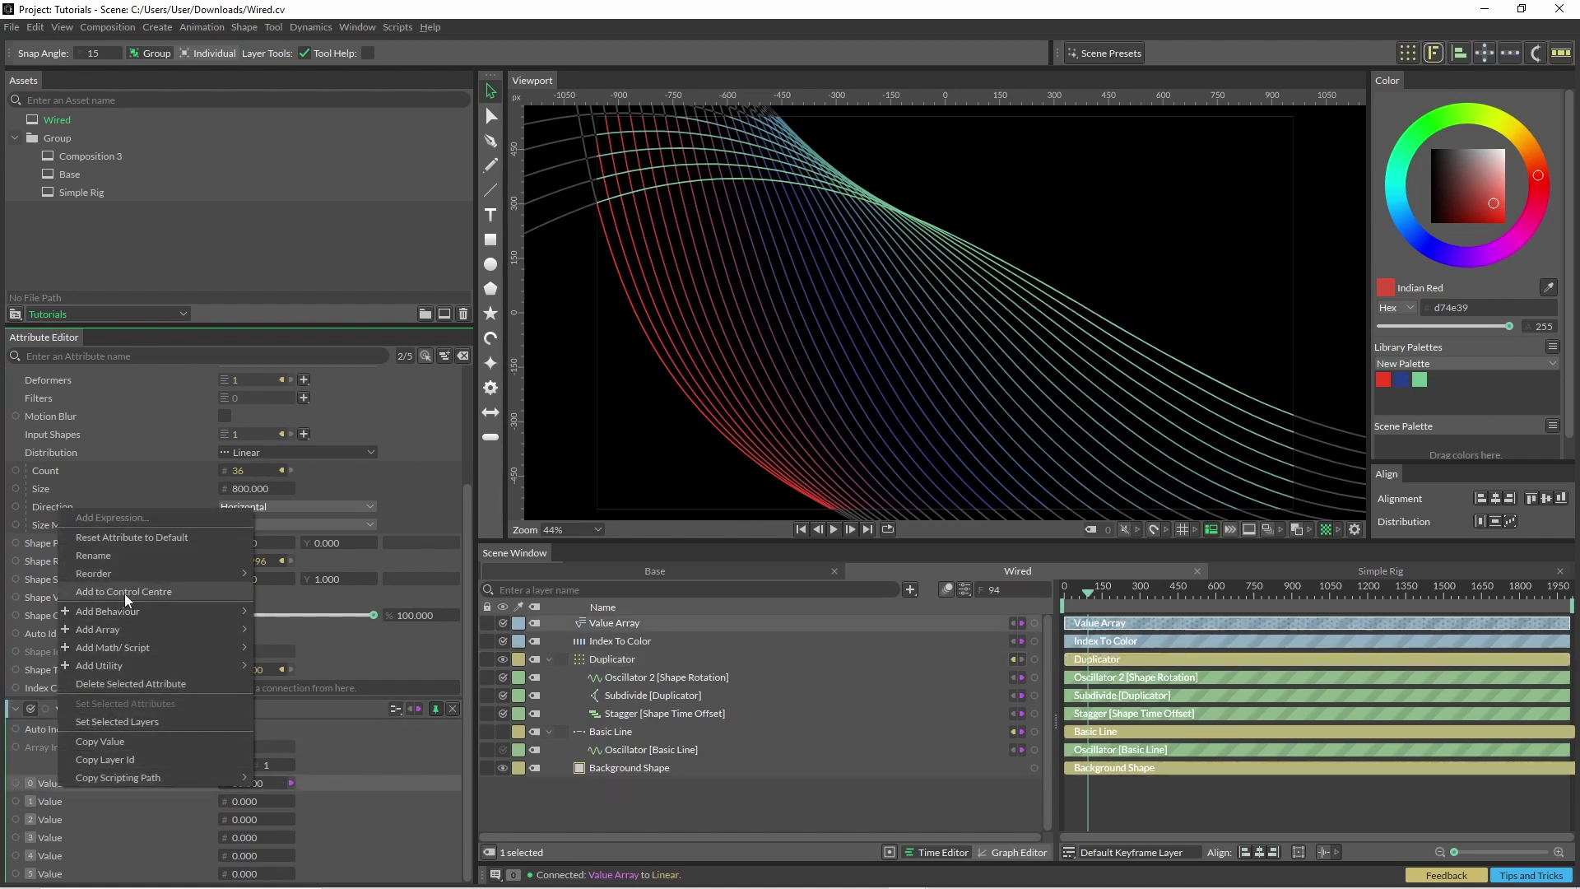
left_click(127, 555)
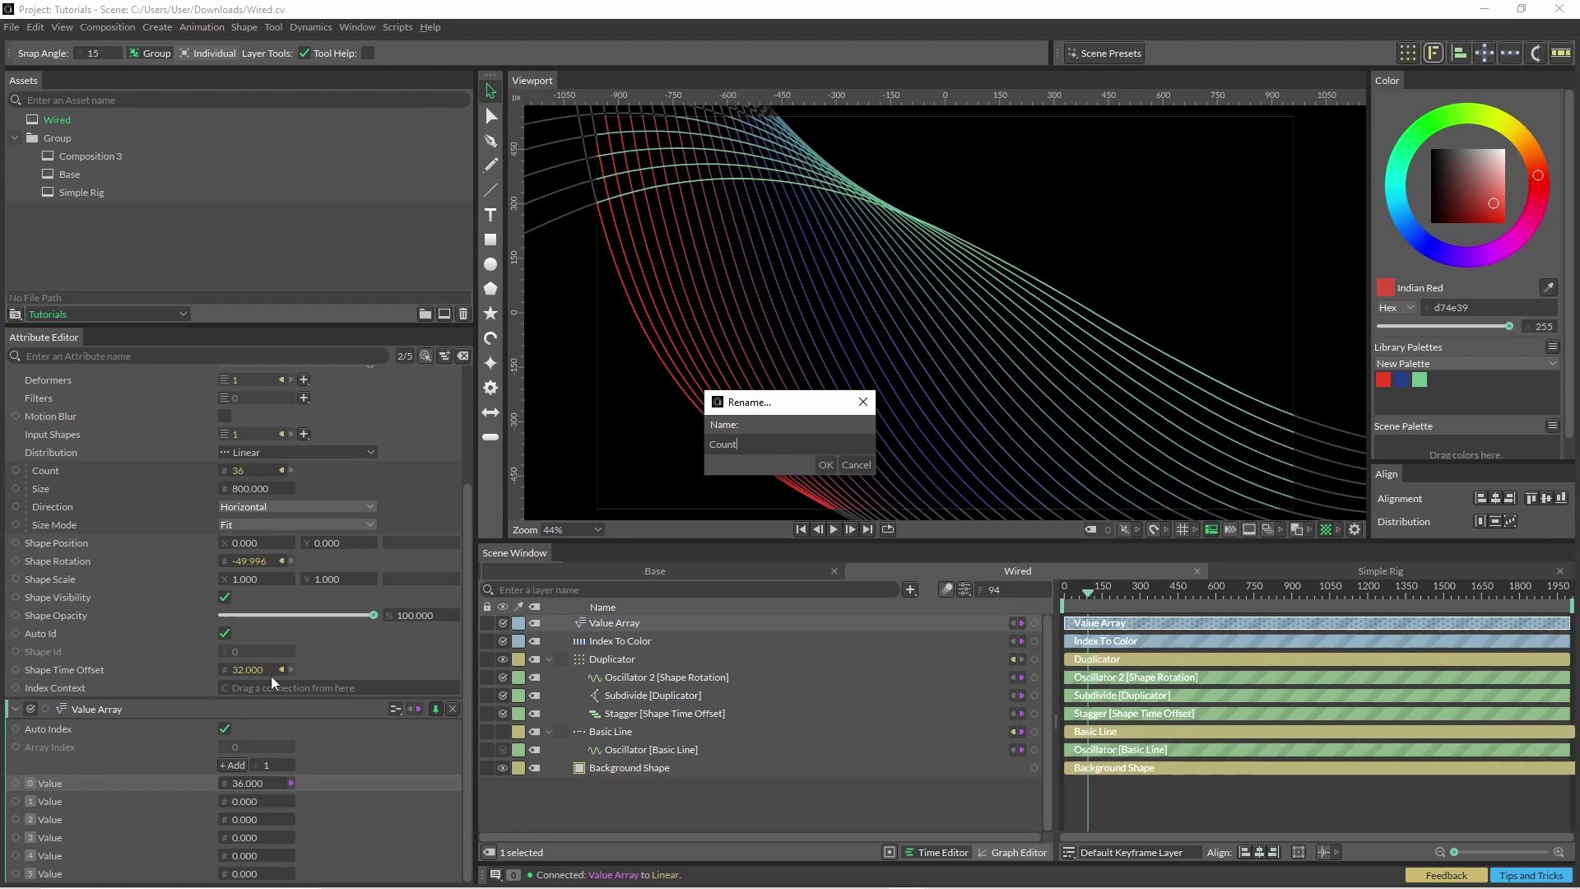
key("Return")
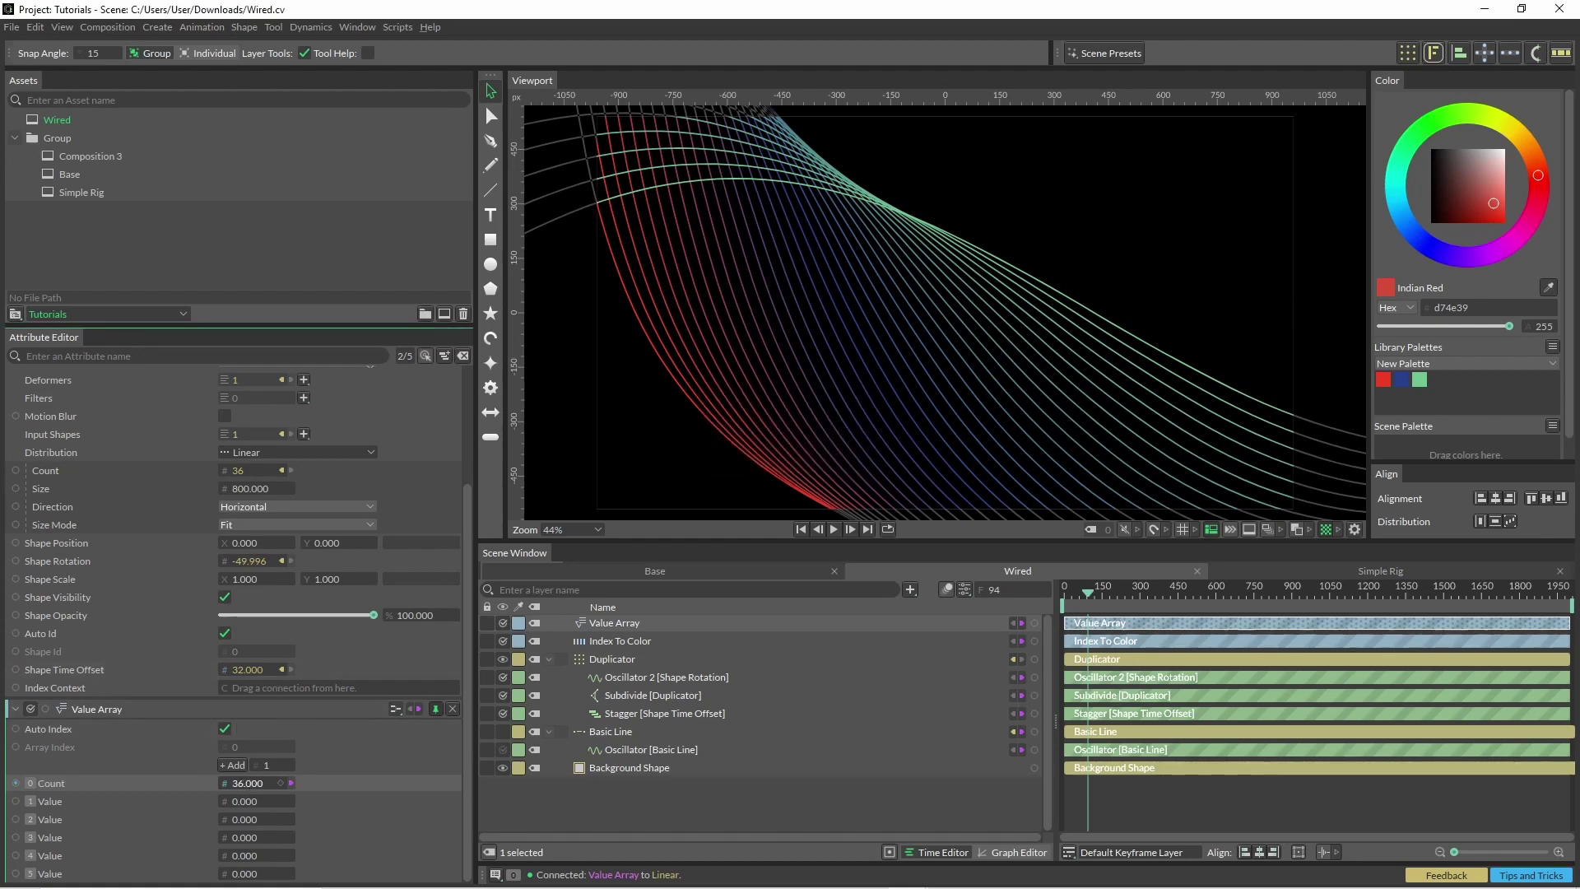
mouse_move(247, 783)
left_mouse_down()
mouse_move(233, 783)
mouse_move(270, 783)
mouse_move(220, 783)
mouse_move(257, 786)
left_mouse_up()
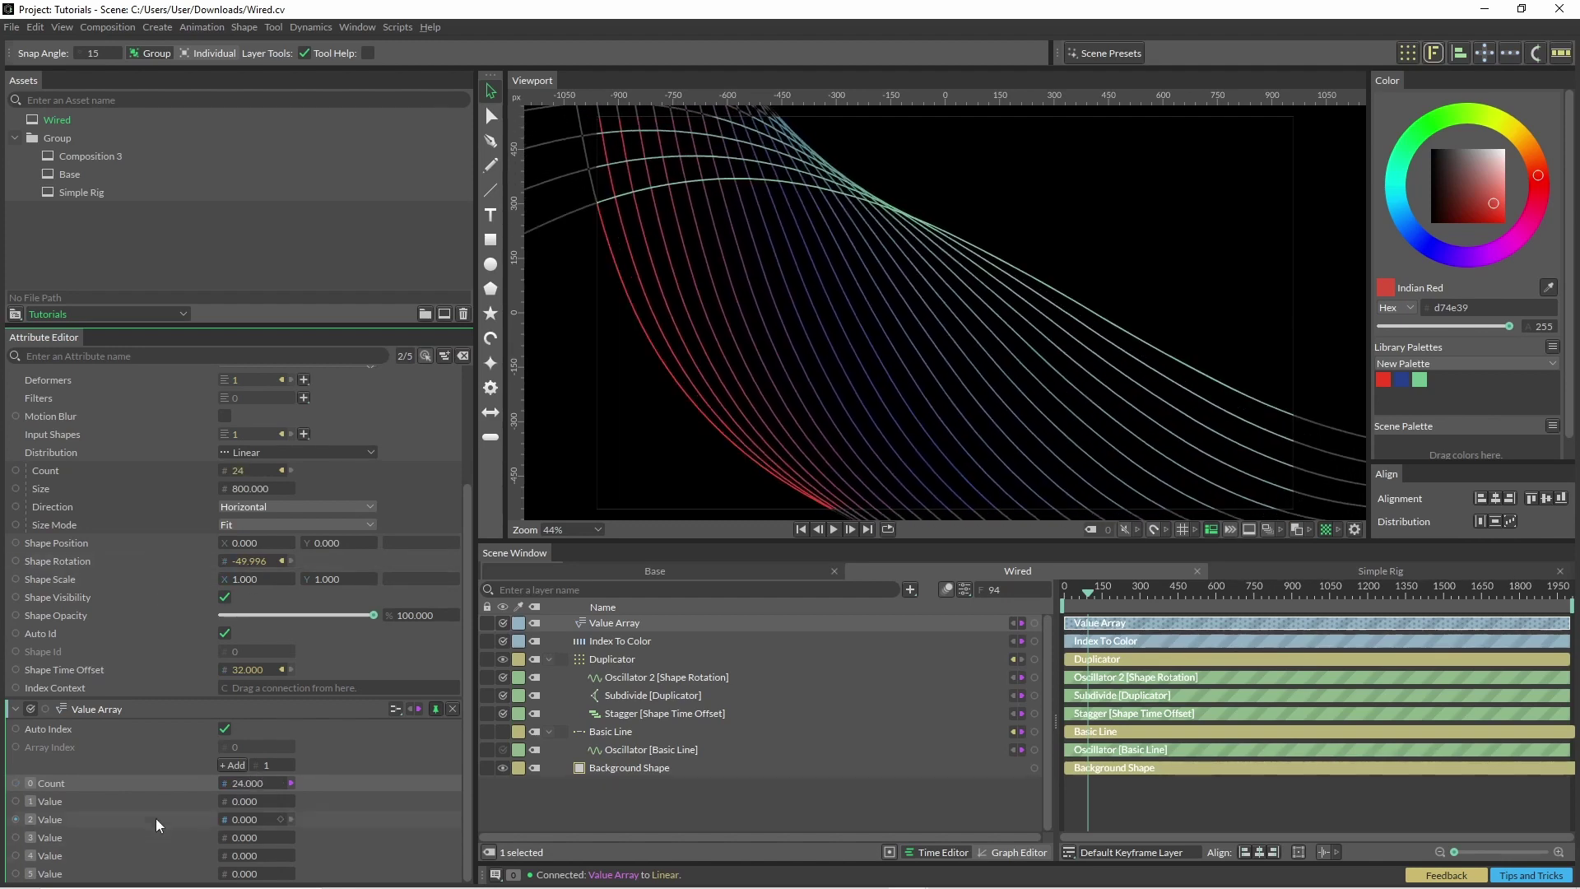
- Rename the Value Array's value 1 as Shape Rotation
right_click(76, 798)
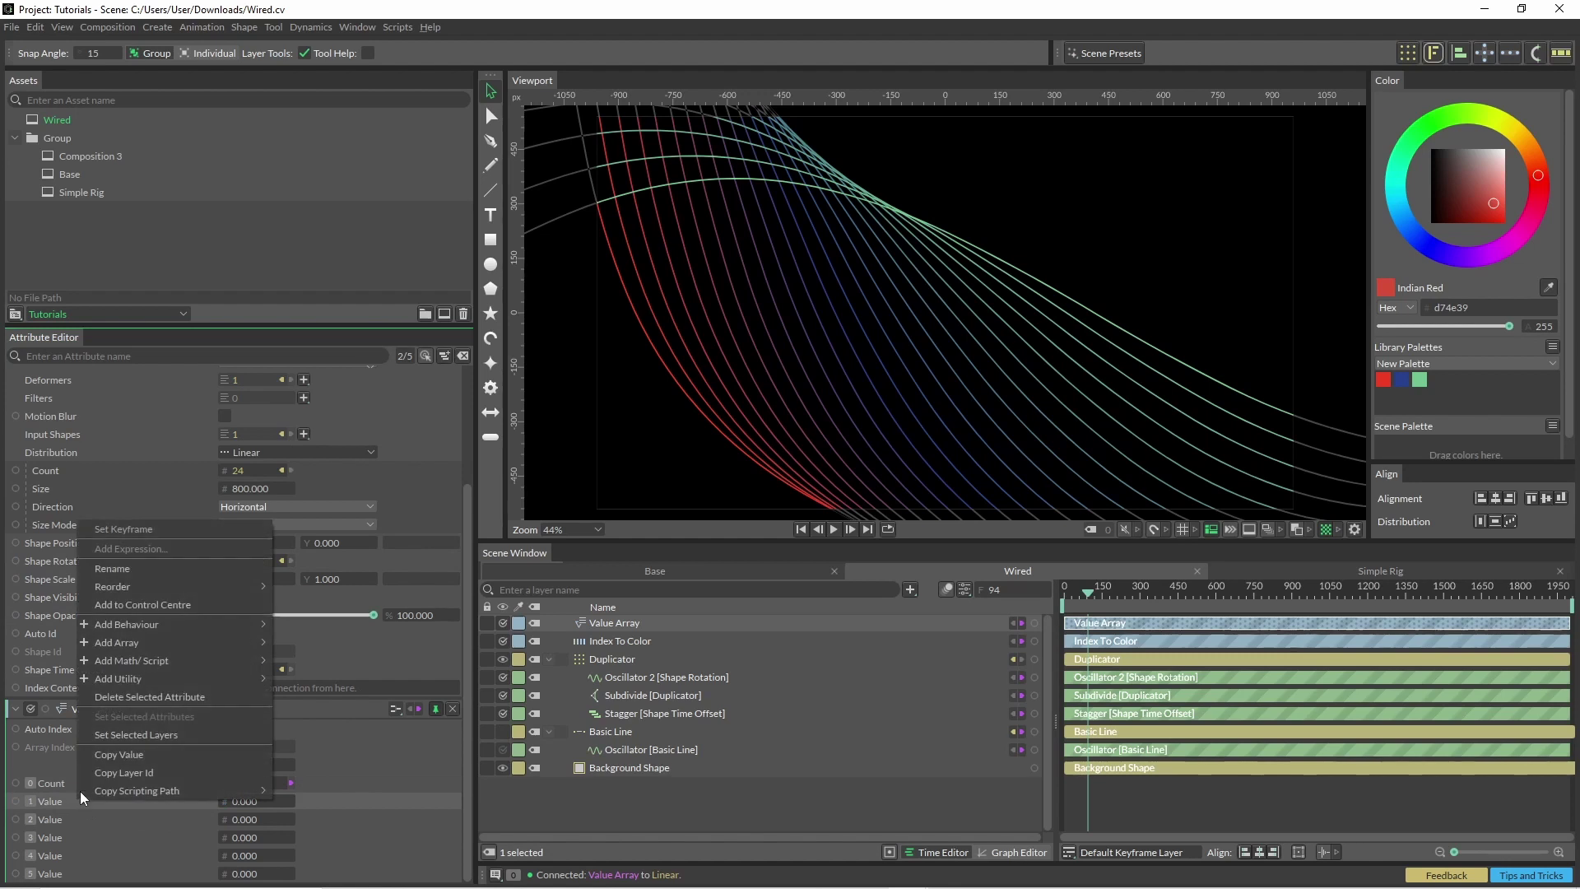
left_click(140, 571)
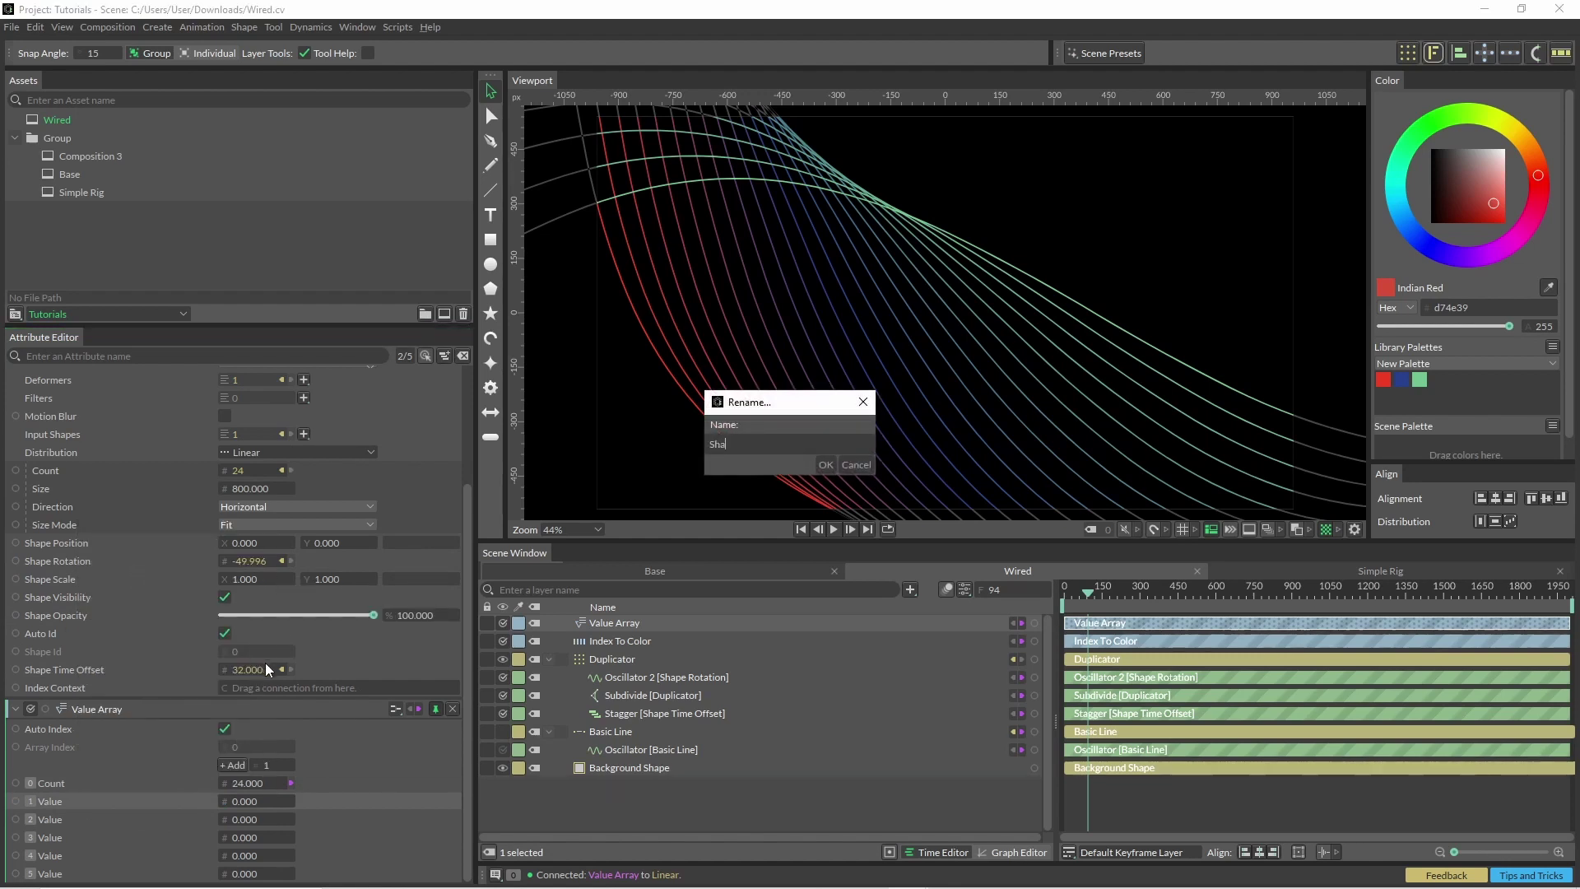
type("Shape Rotation")
key("Return")
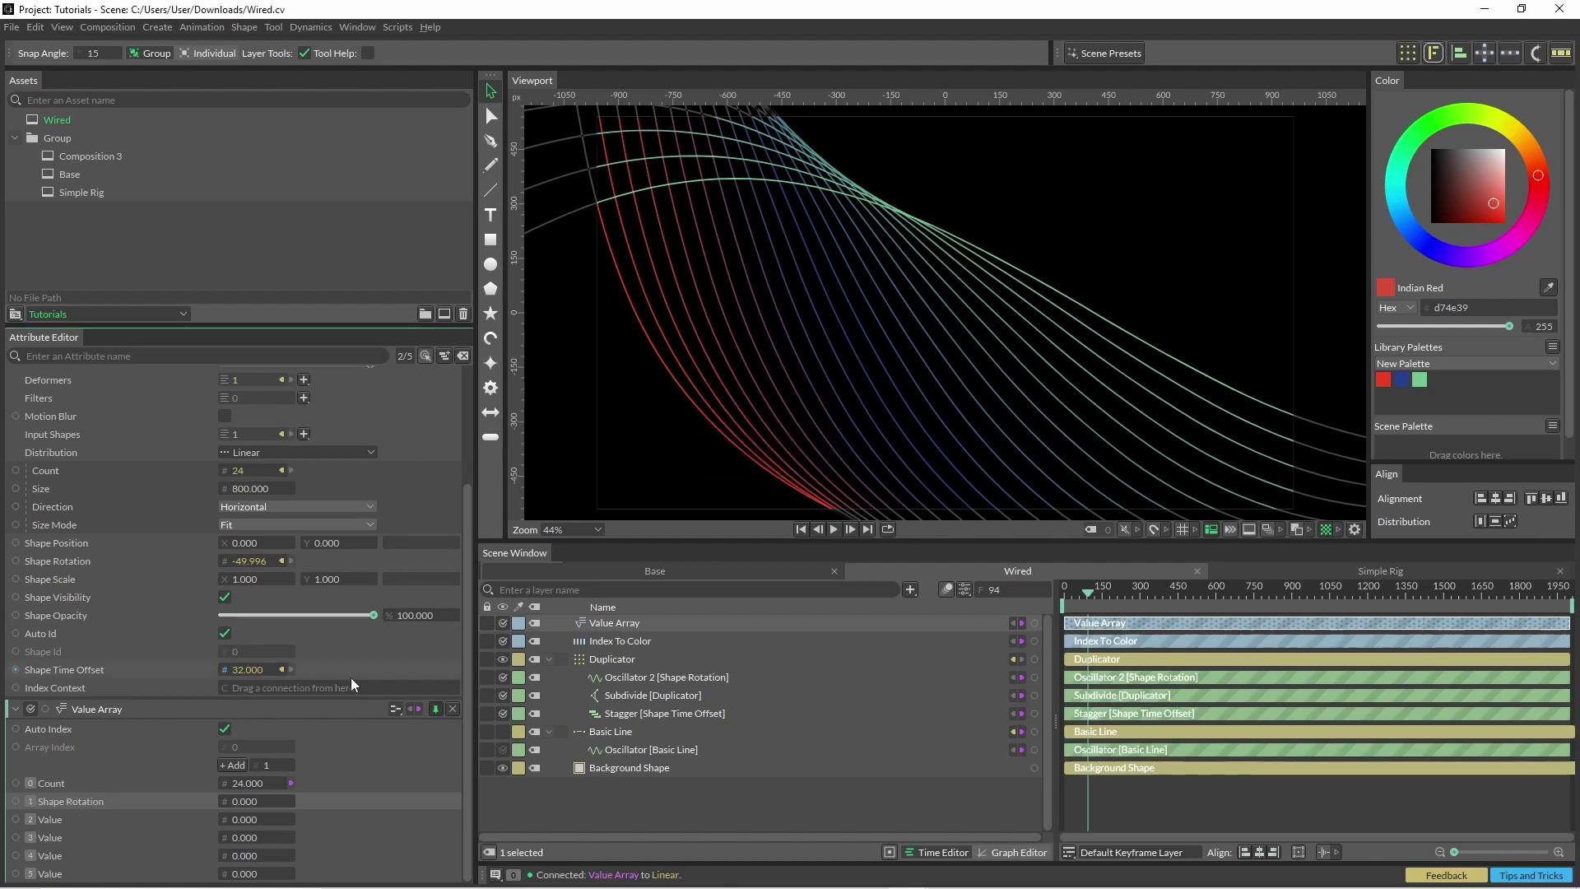
- Rename the Value Array's value 2 as Stagger Time
right_click(57, 817)
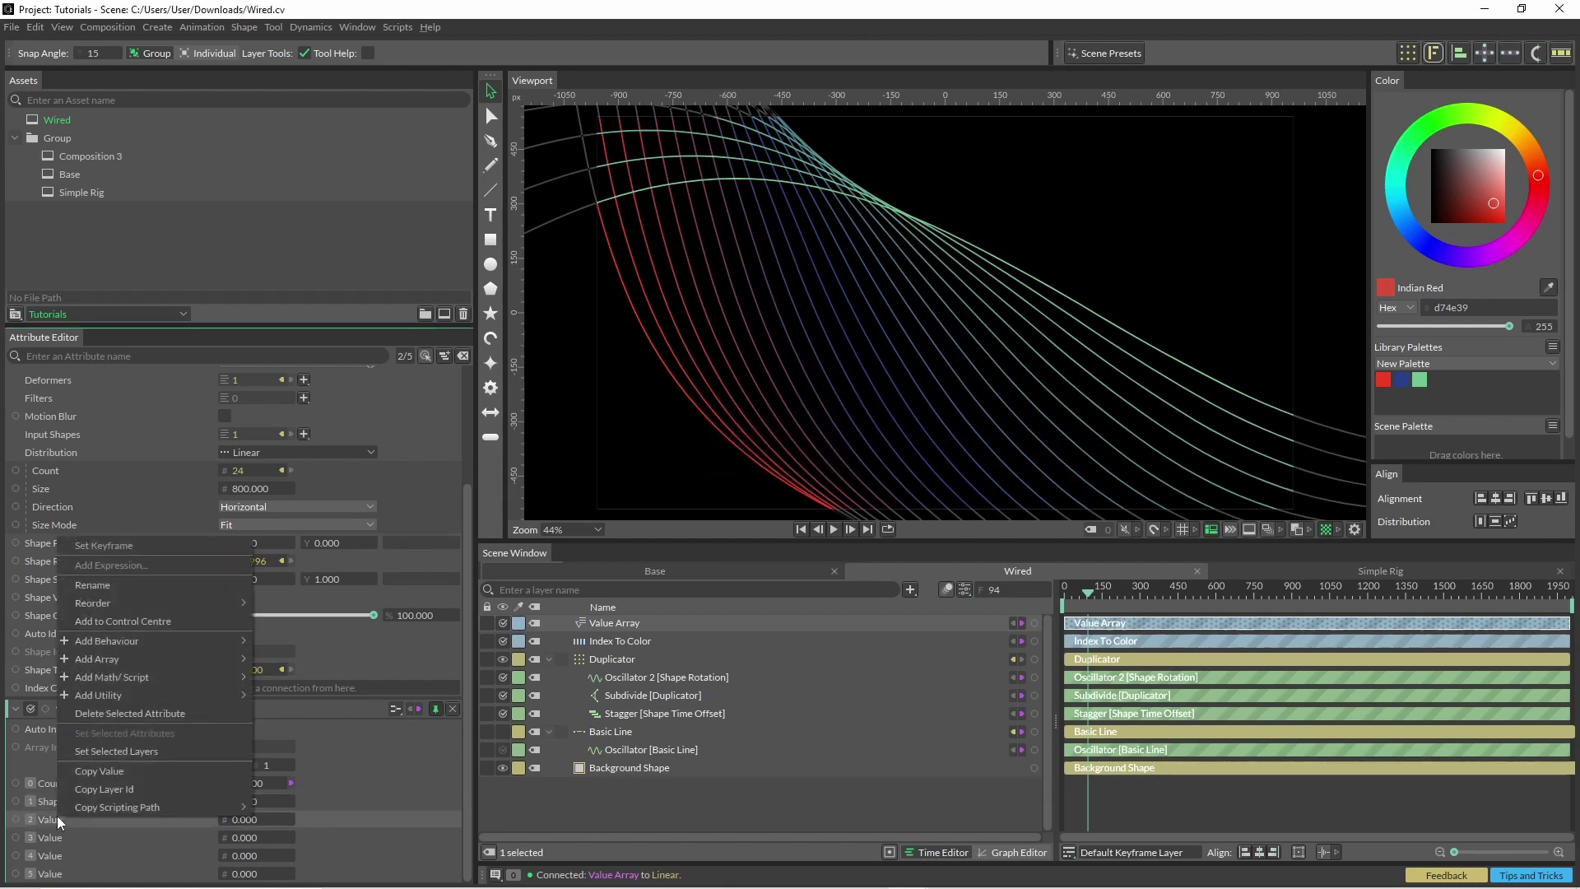
left_click(132, 589)
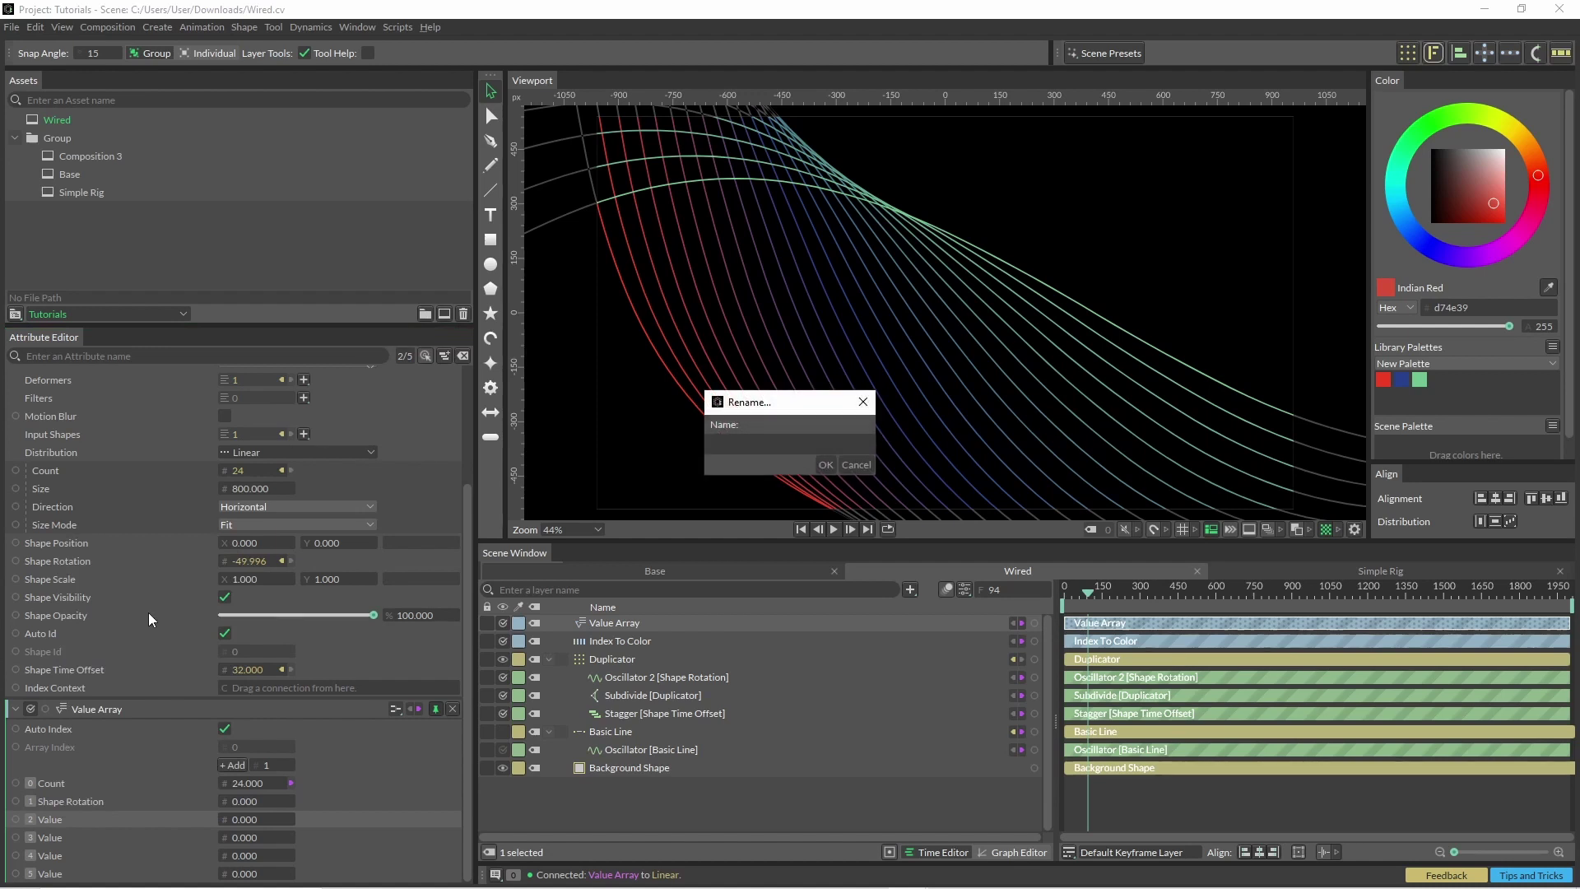
type("Stagger Time")
key("Return")
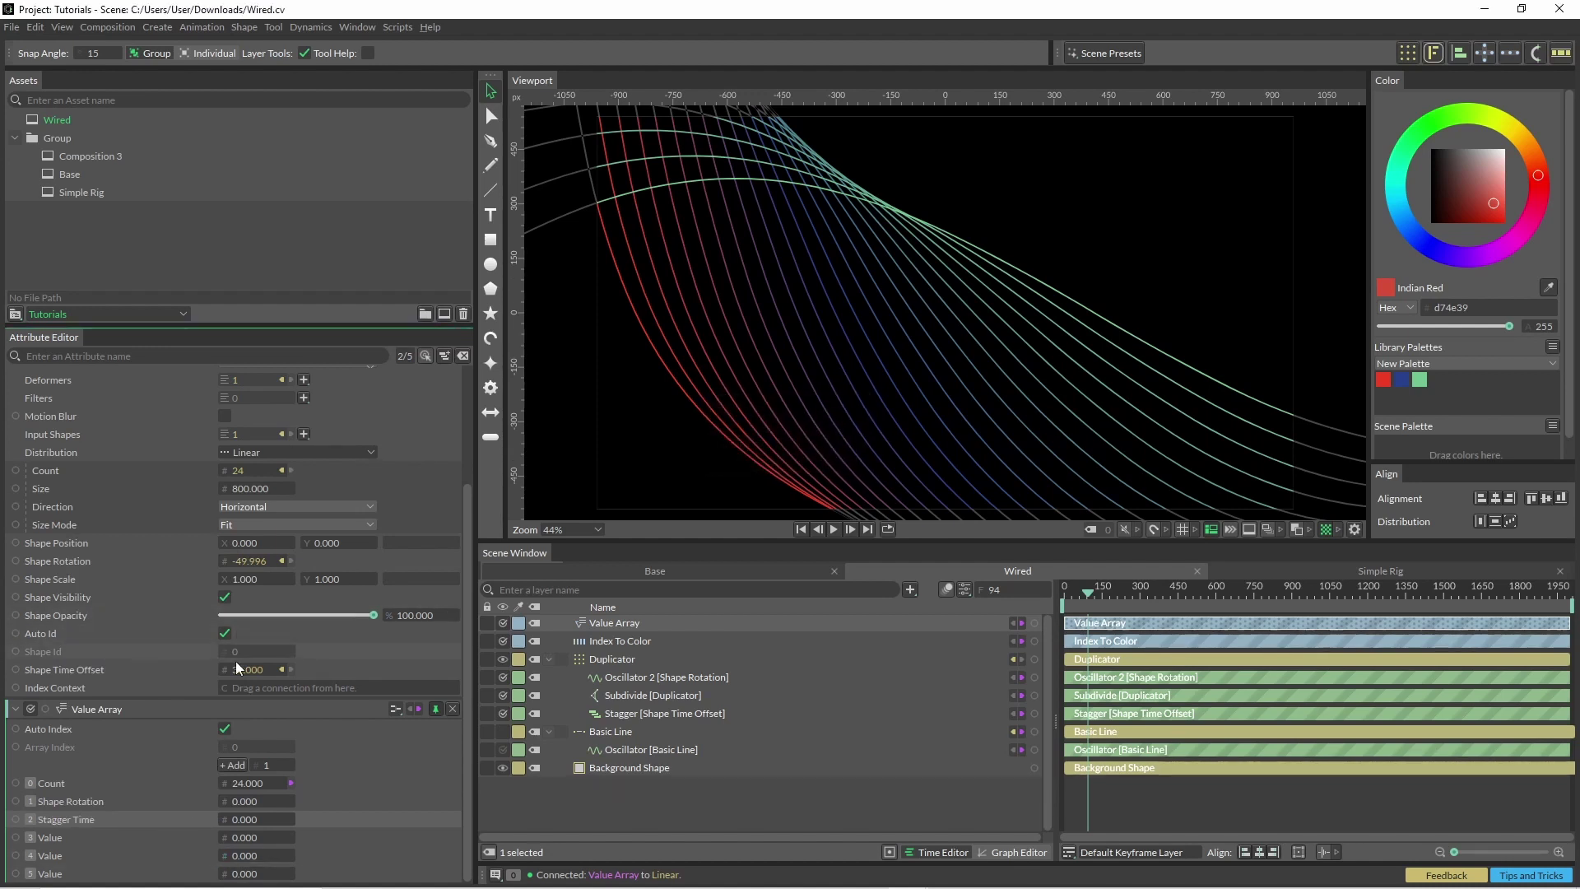
- Connect the Value Array's Stagger Time to the Maximum of the Stagger on Shape Time Offset
left_click_drag(16, 819, 245, 451)
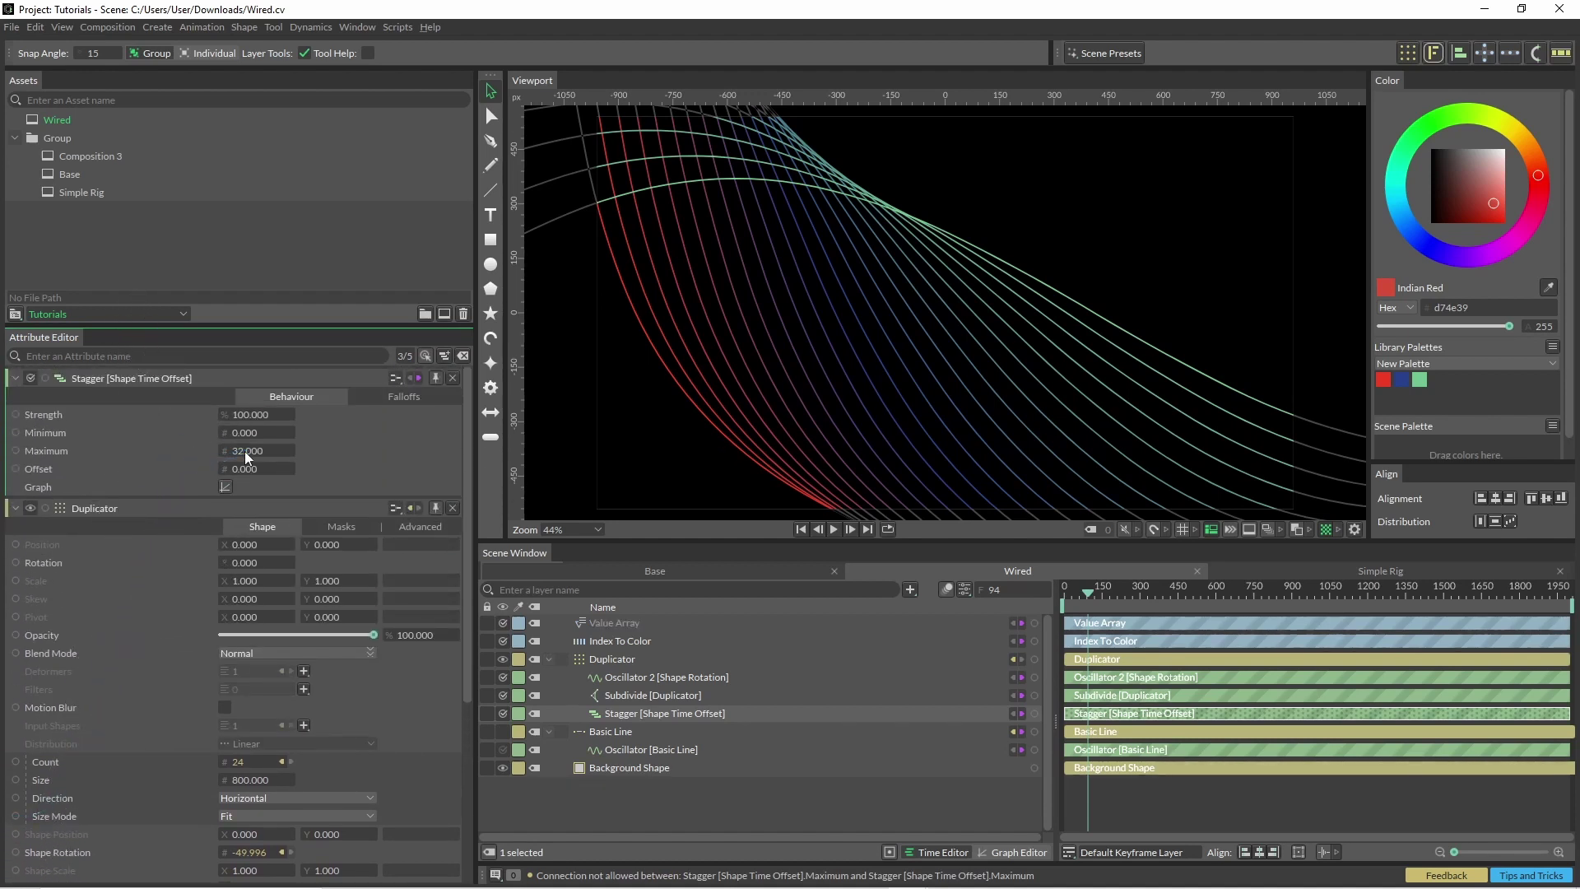
scroll(174, 547, "down", 5)
scroll(175, 546, "down", 2)
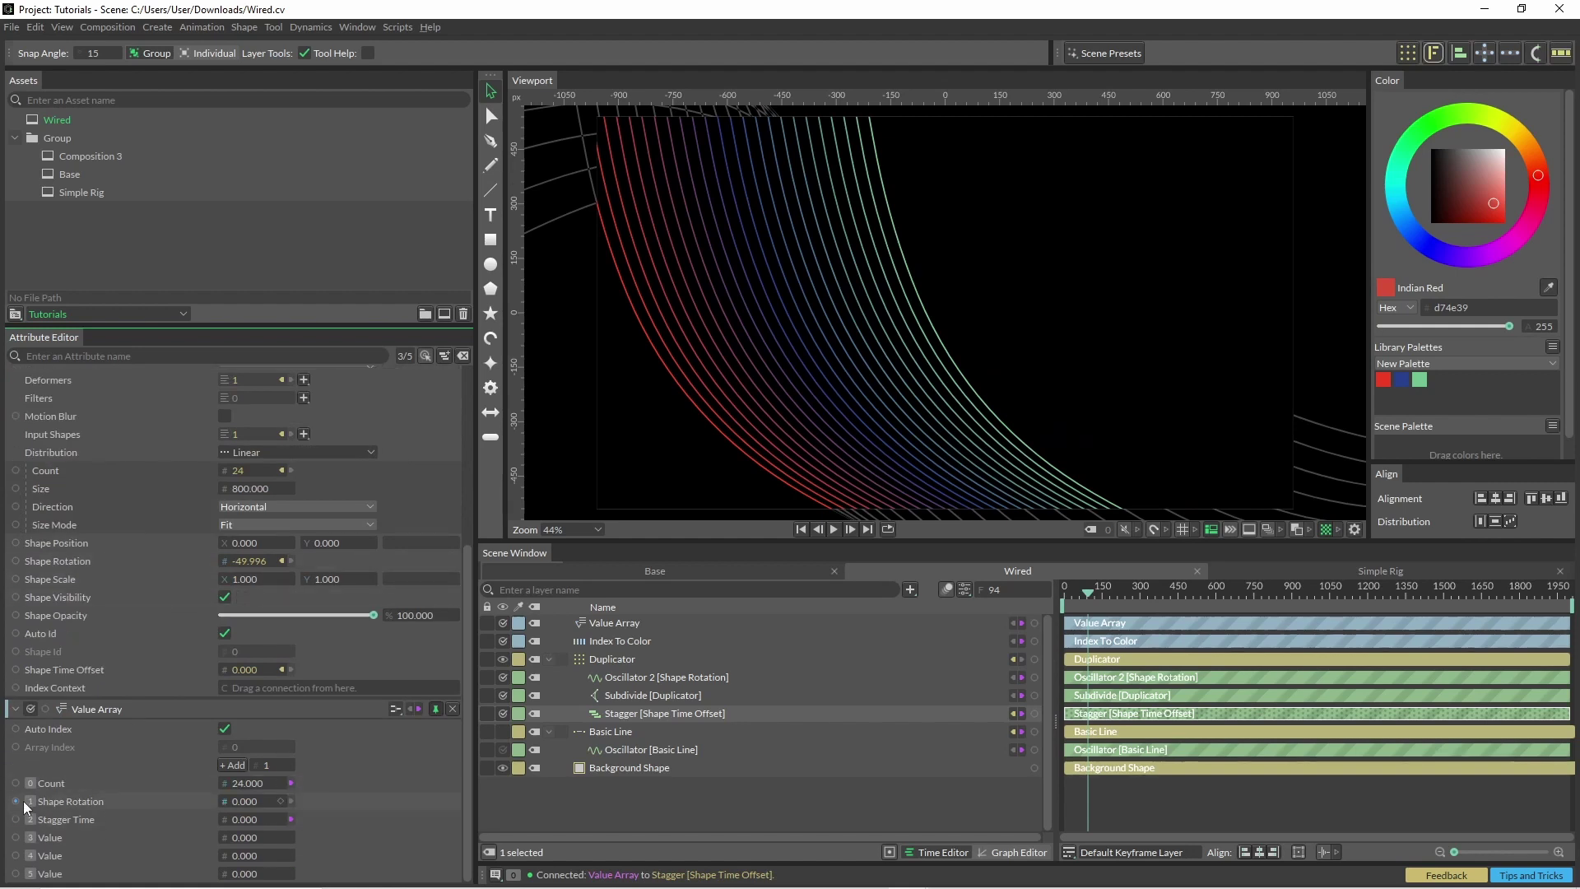
- Connect the Value Array's Shape Rotation to Oscillator 2's Strength and raise the Shape Rotation value to 18
left_click_drag(630, 746, 665, 679)
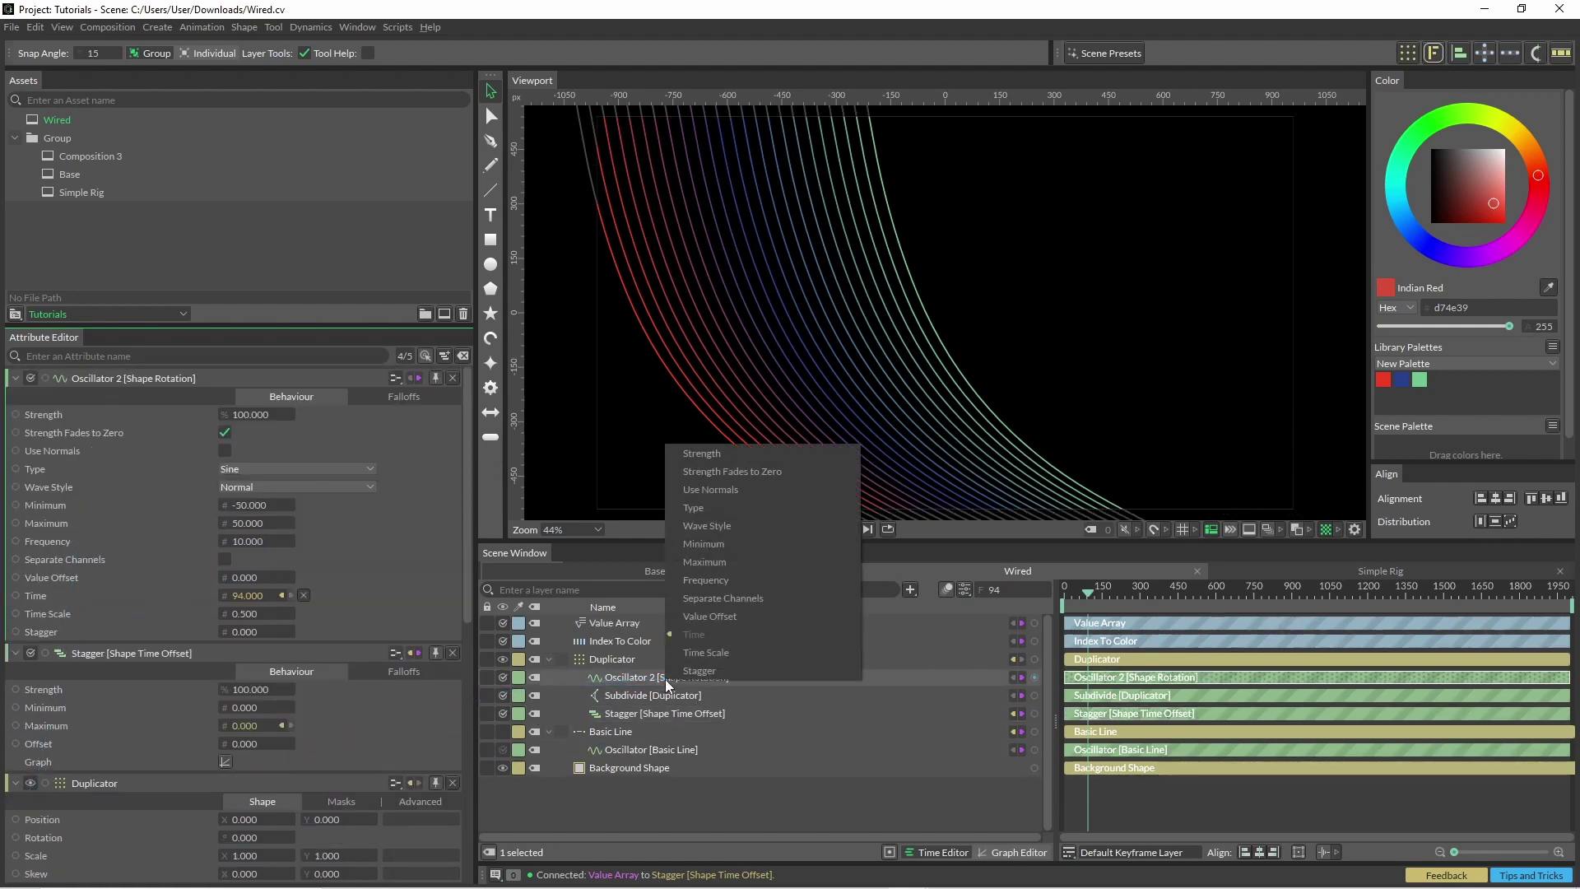
left_click(738, 454)
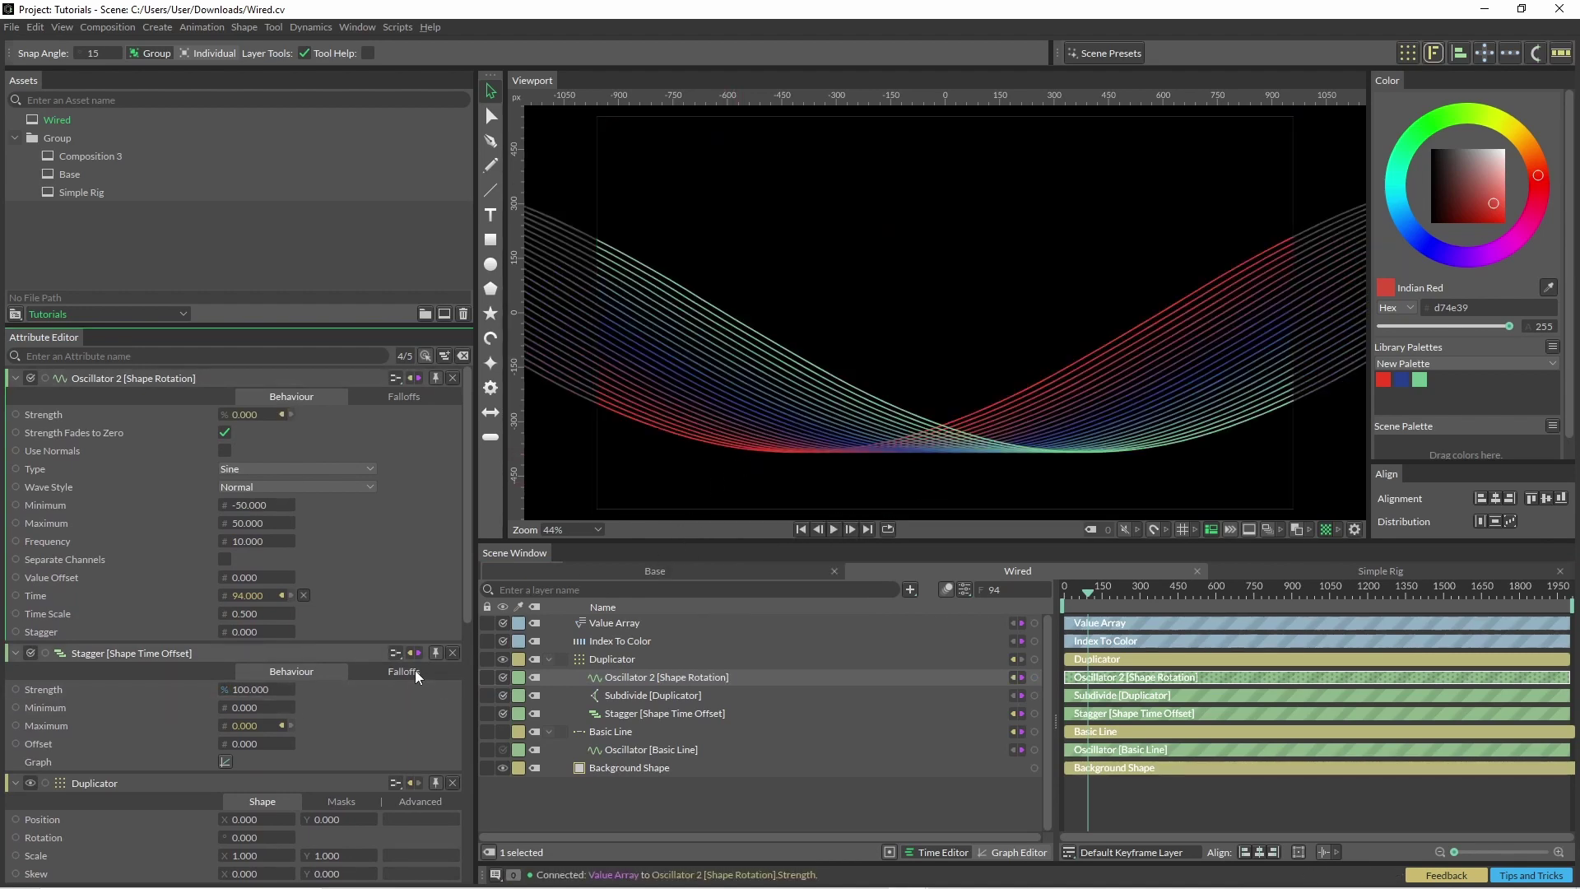
scroll(308, 684, "down", 8)
left_click_drag(251, 801, 287, 820)
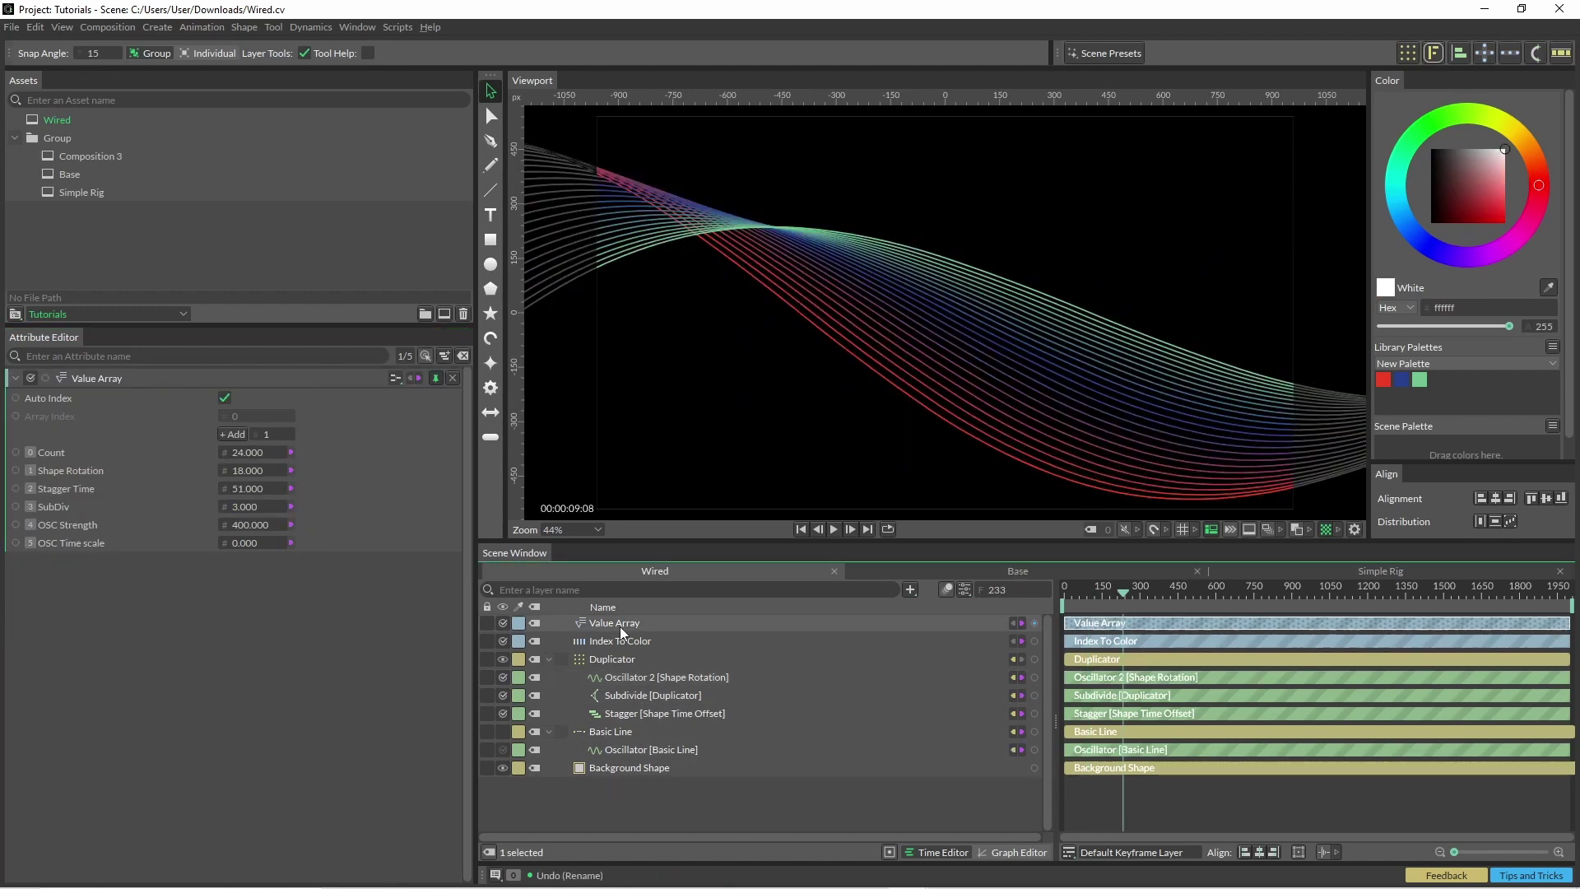
- Rename the Value Array layer as Simple Control and enlarge the Viewport to fill the window, framing the wave
double_click(620, 626)
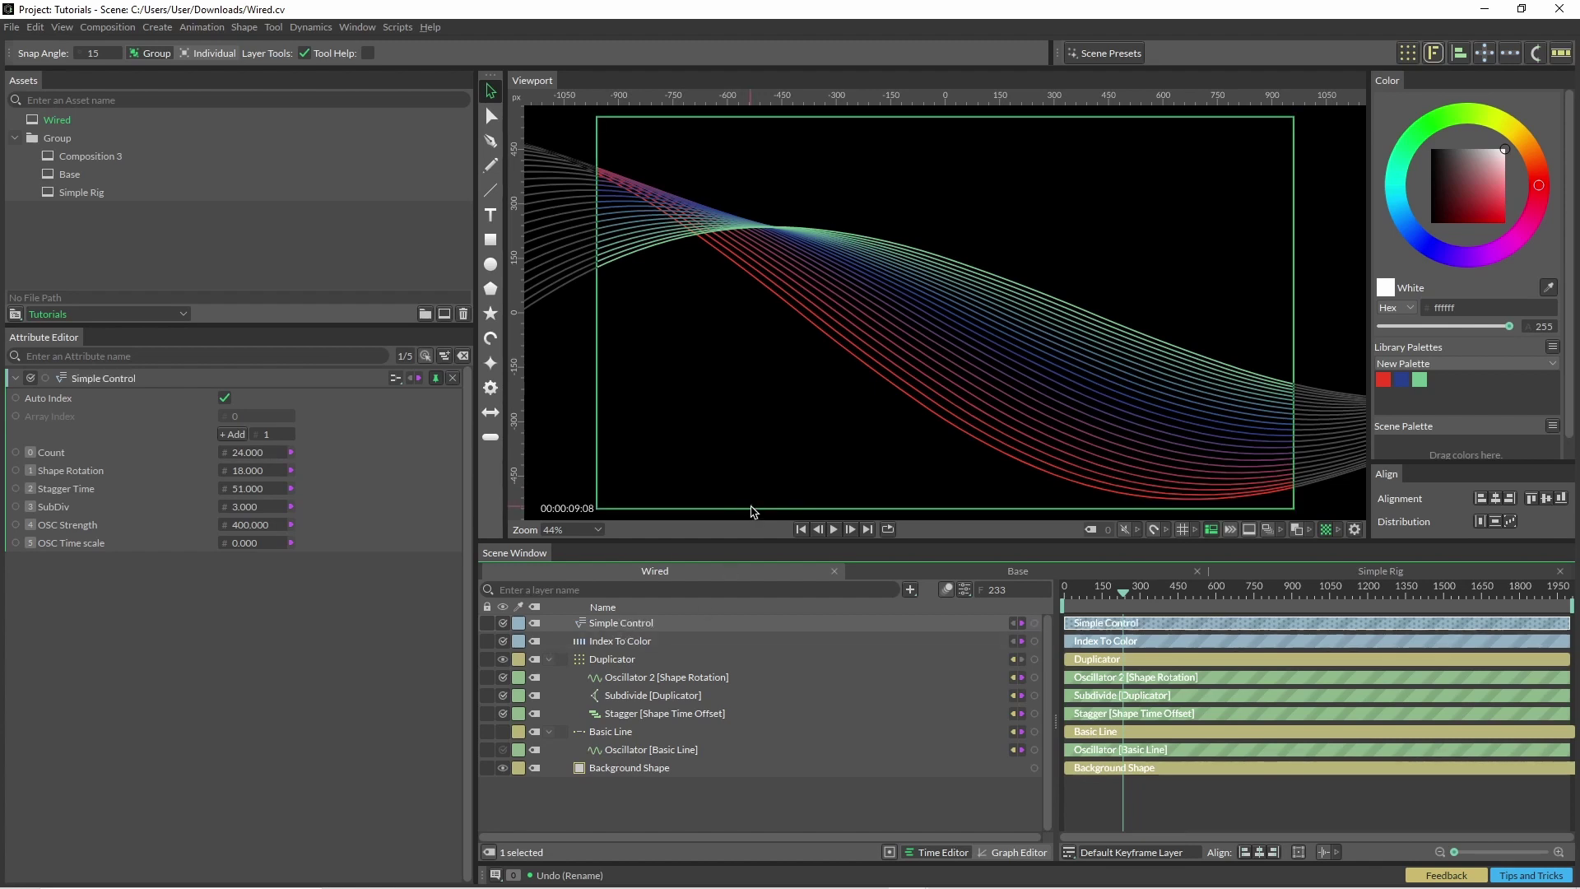
key("grave")
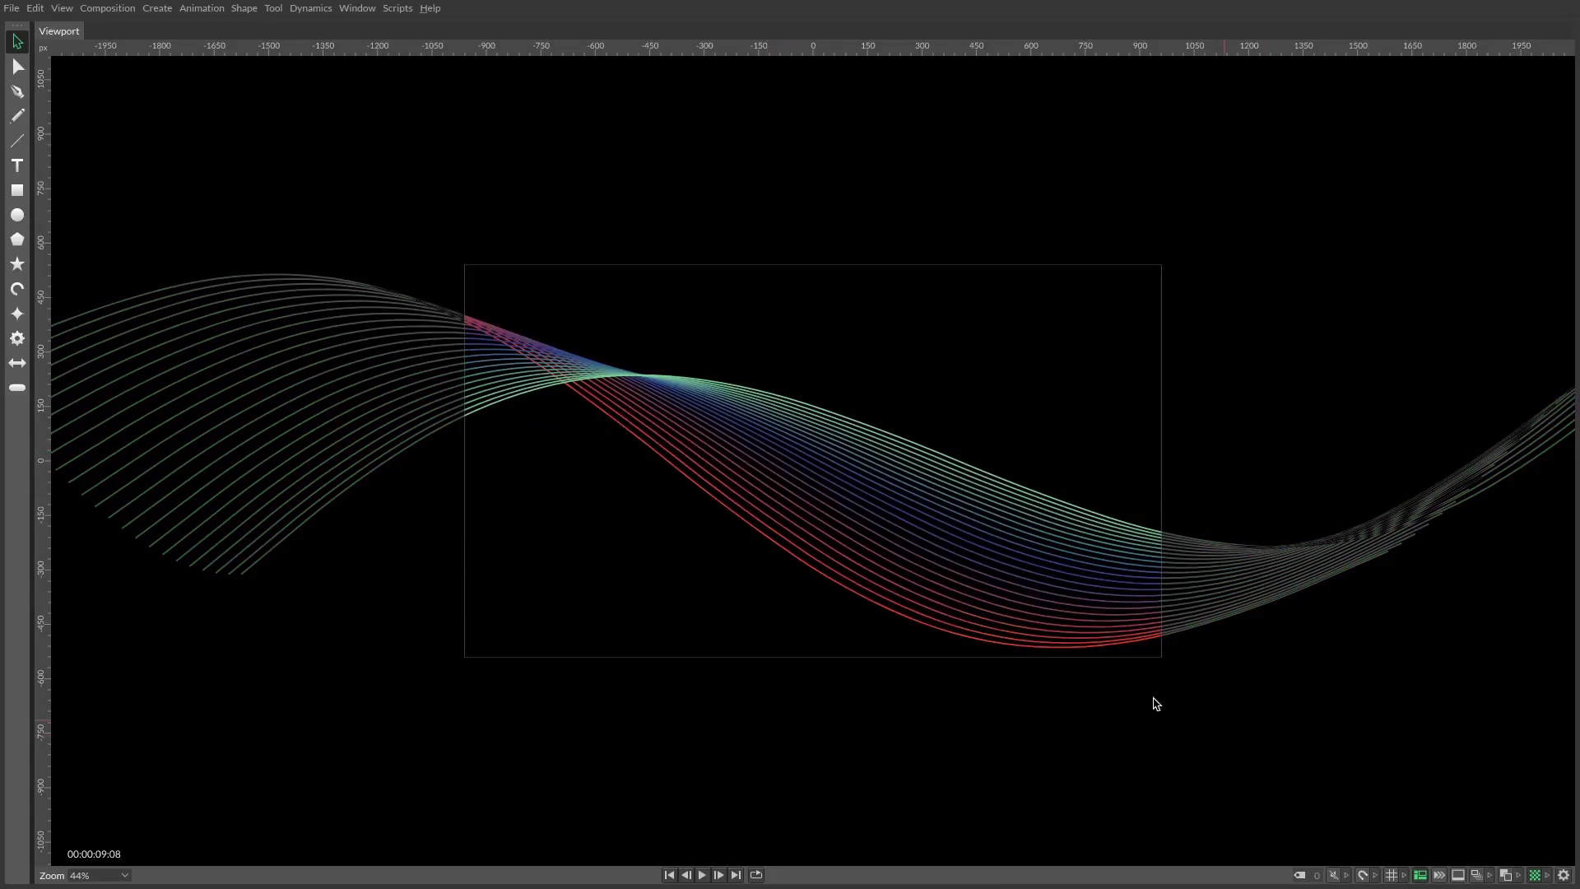
left_click_drag(977, 610, 992, 672)
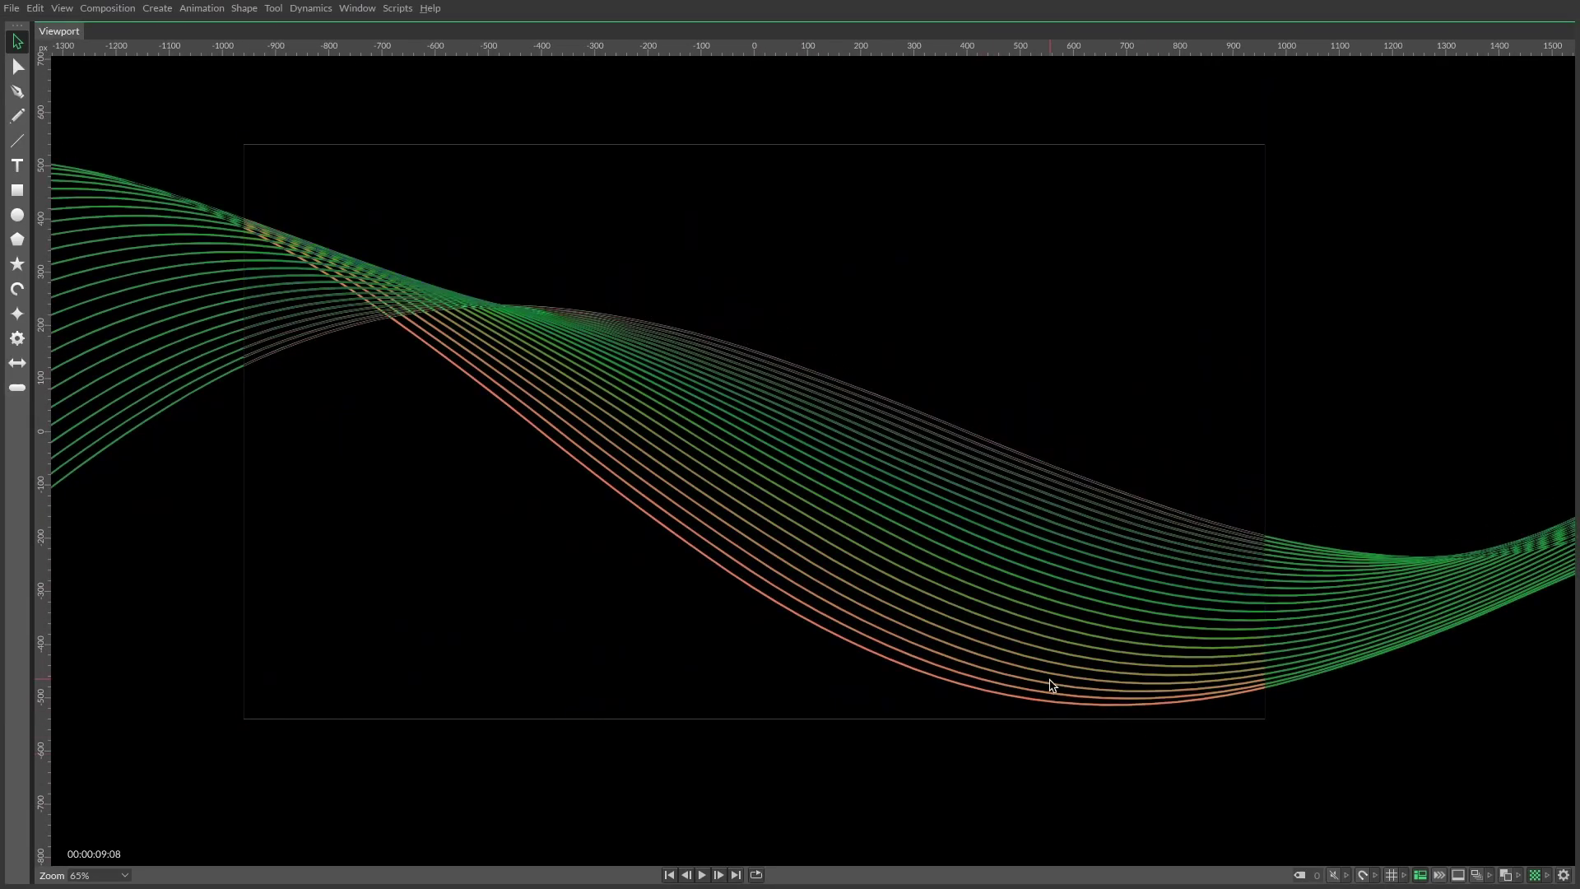
- Open a floating Attribute Editor for Simple Control, widen it beside the wave to show the full attribute names, and start playback
key("ctrl+shift+a")
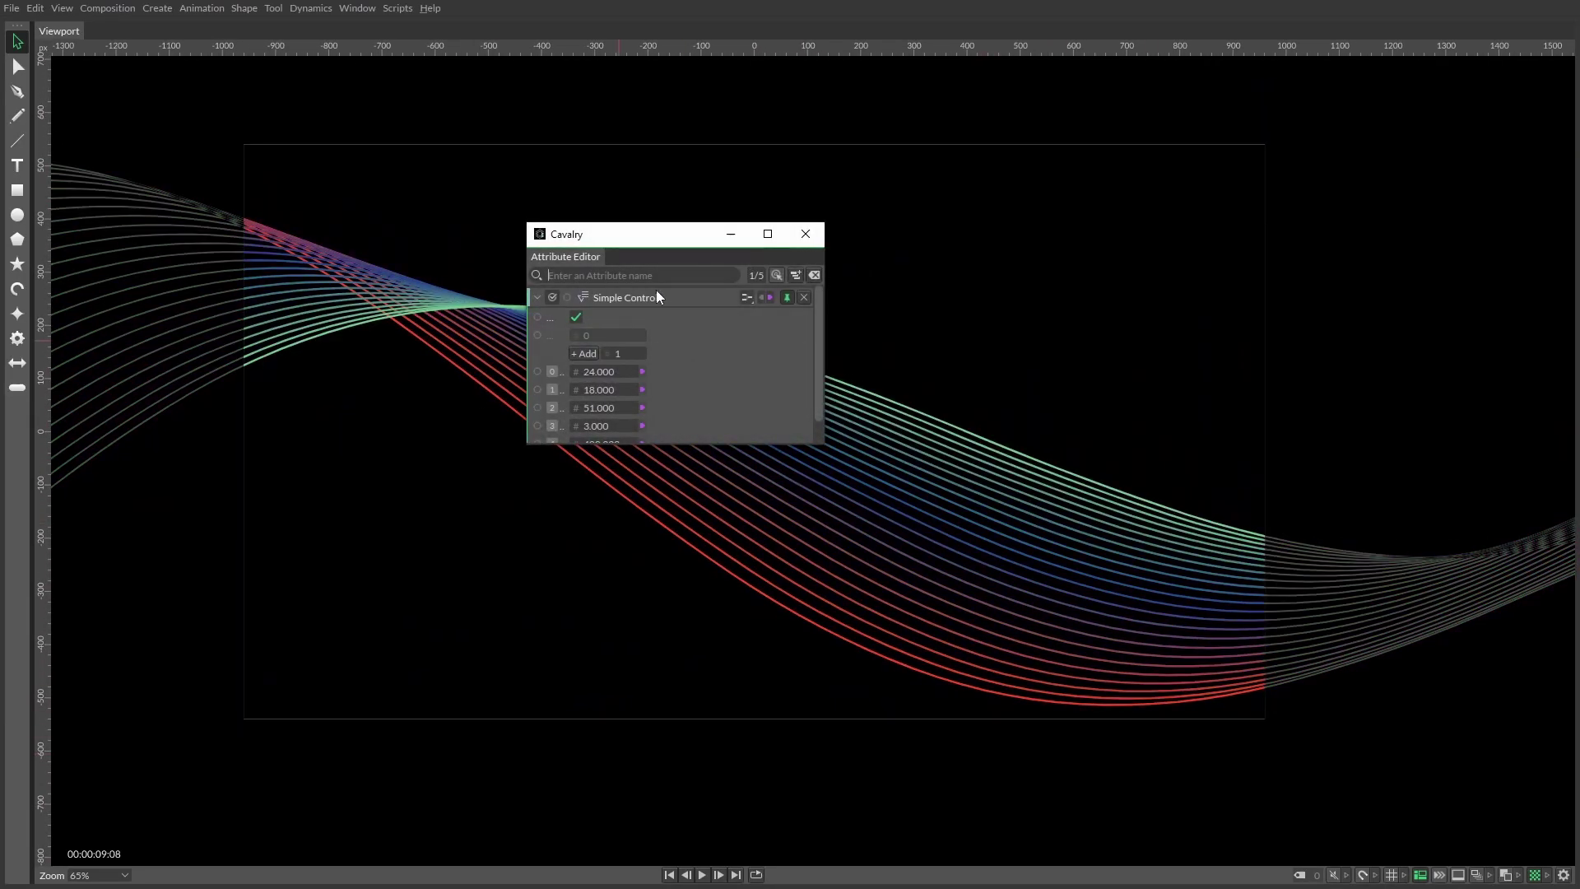
left_click_drag(639, 241, 1294, 149)
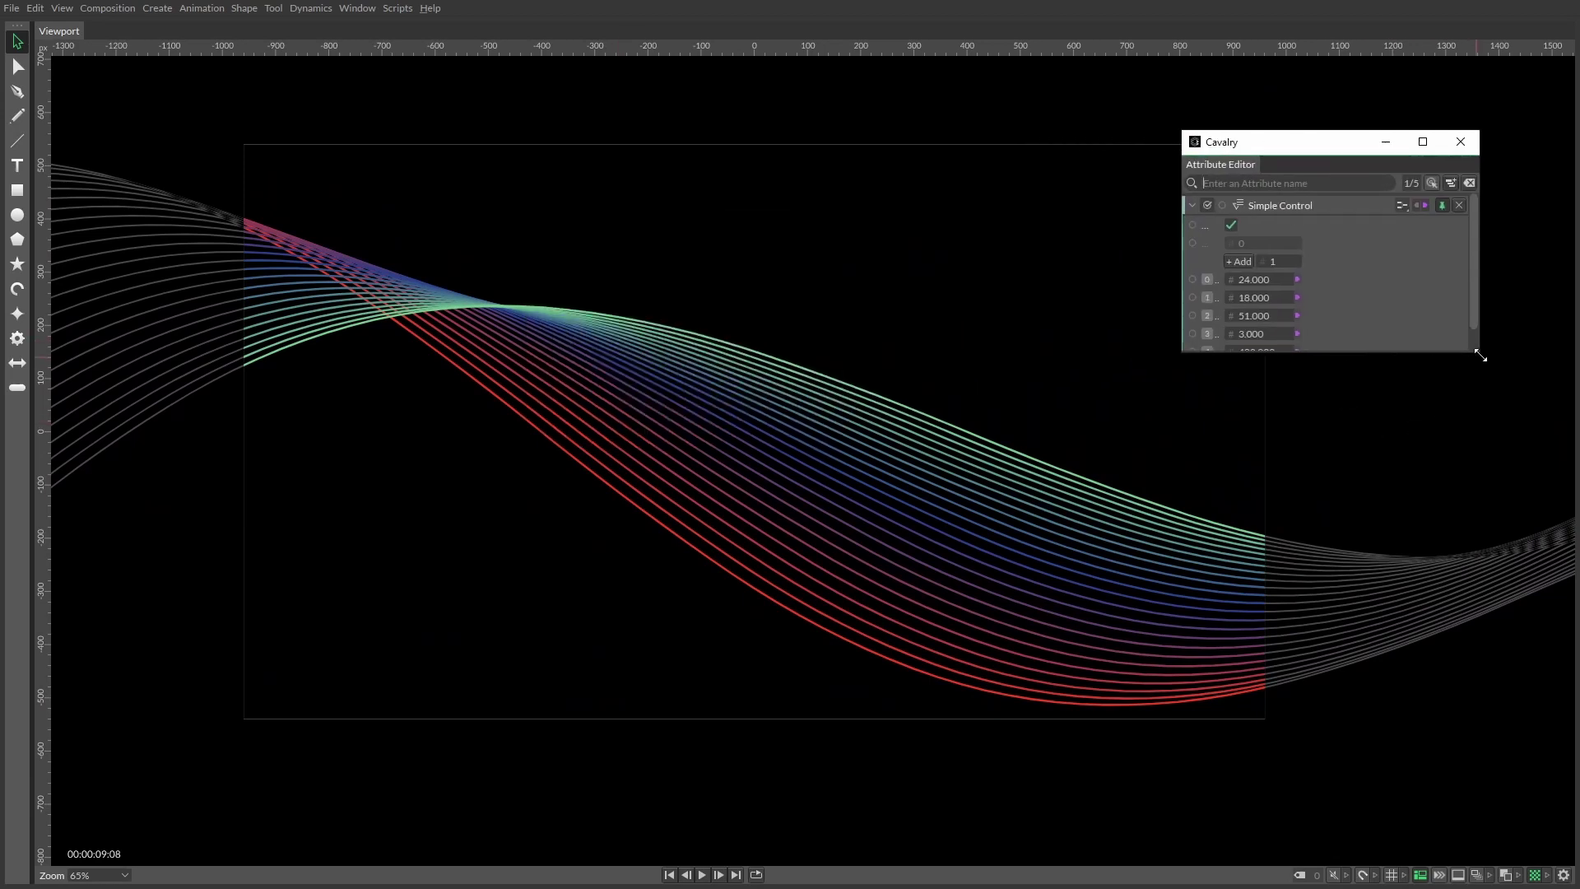
left_click_drag(1481, 355, 1571, 410)
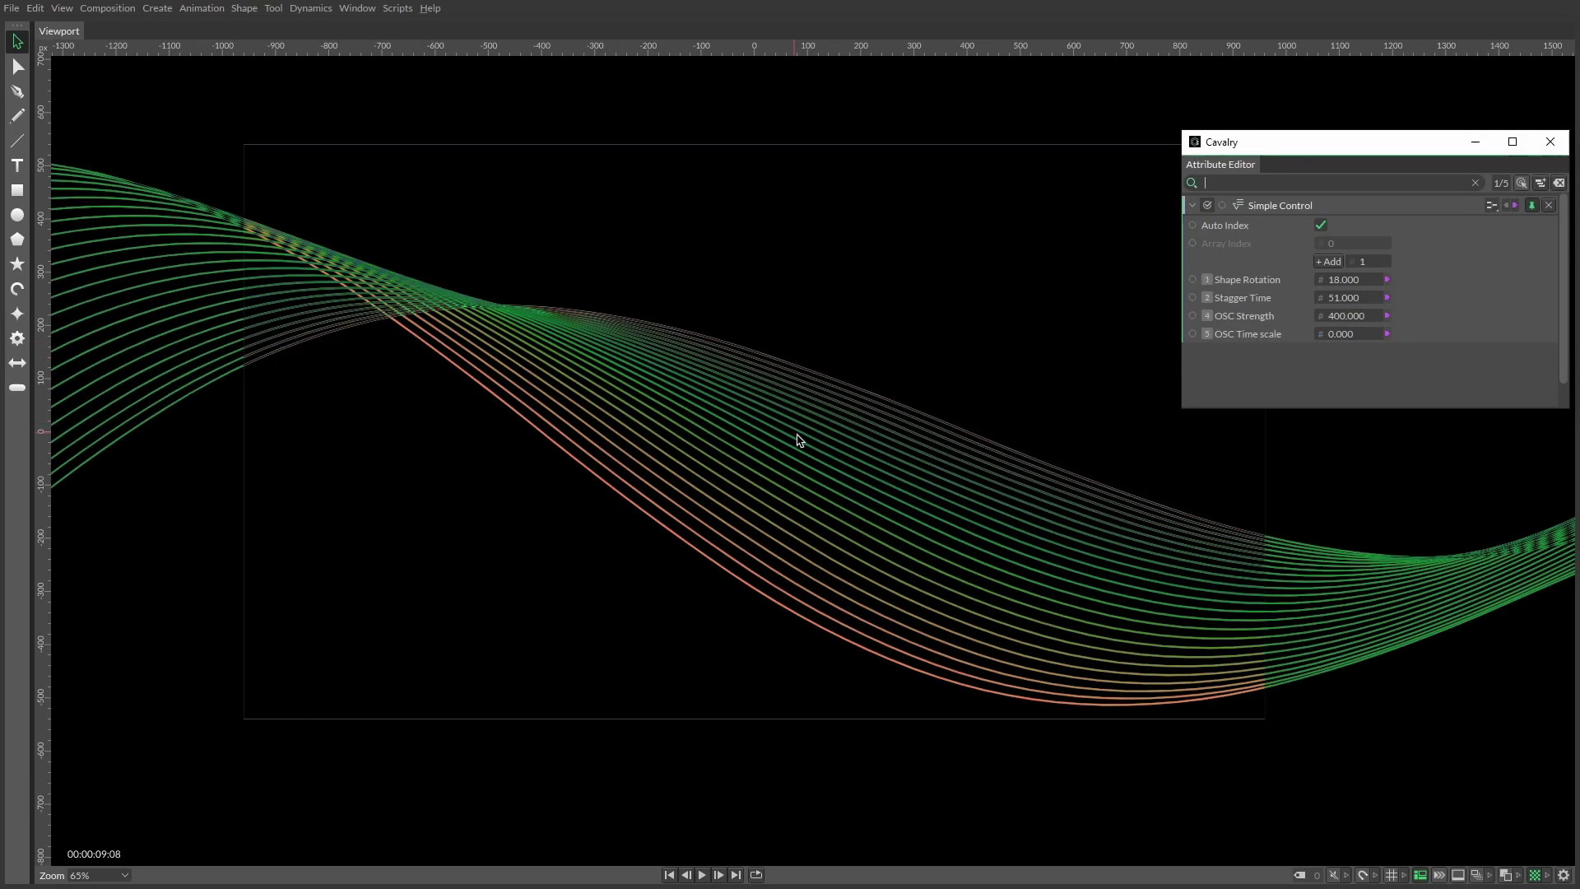
left_click(1355, 470)
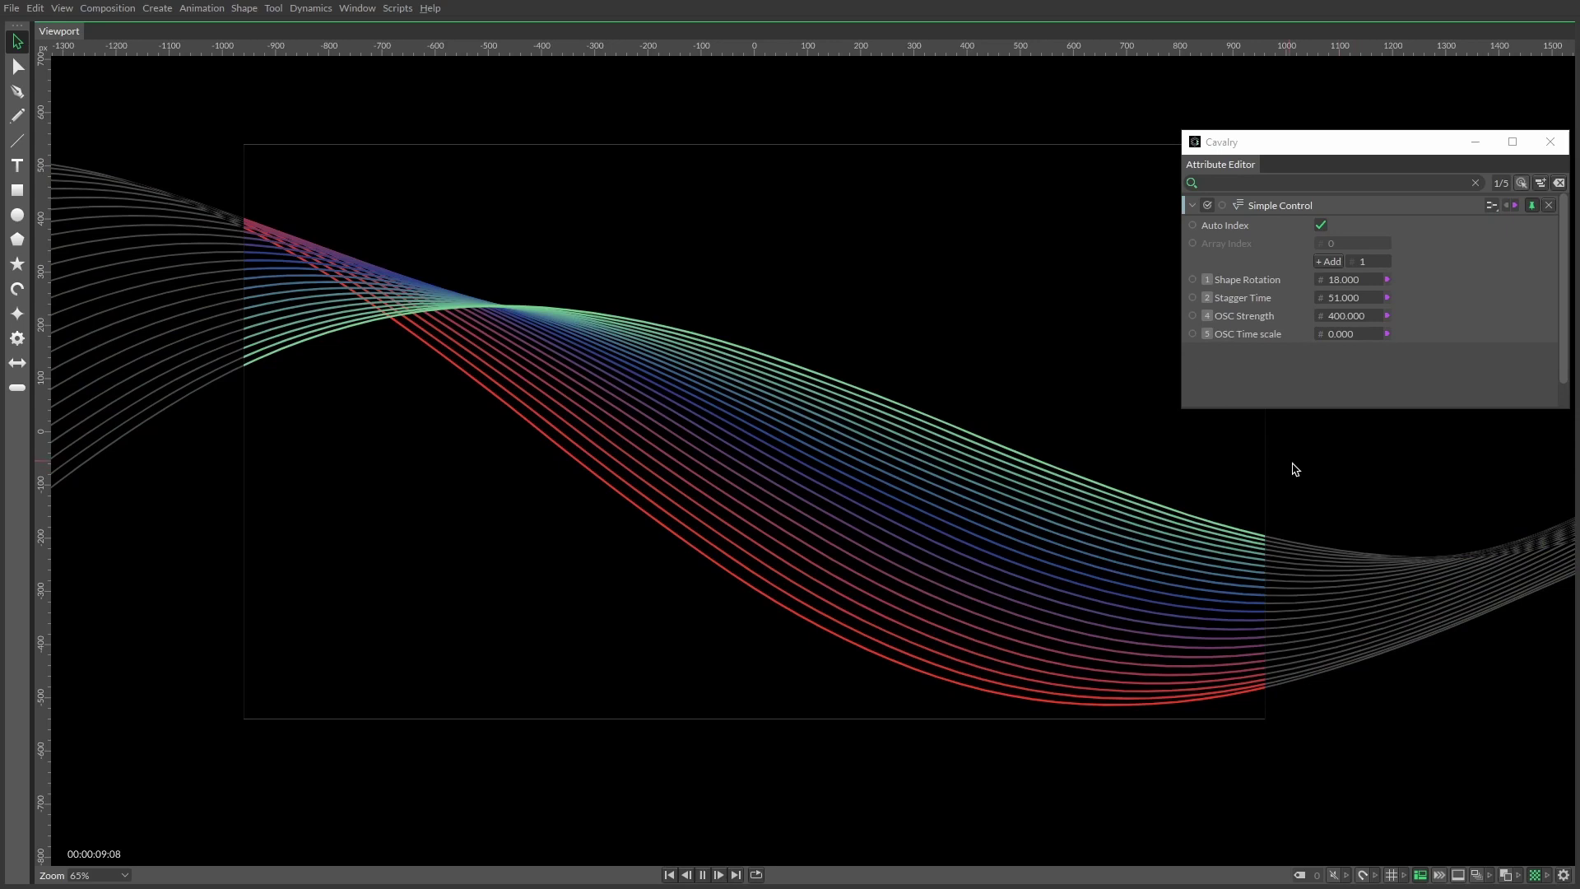
- Adjust Simple Control during playback, trying Shape Rotation 73, Stagger Time 7, OSC Strength -39 and OSC Time scale 1
key("space")
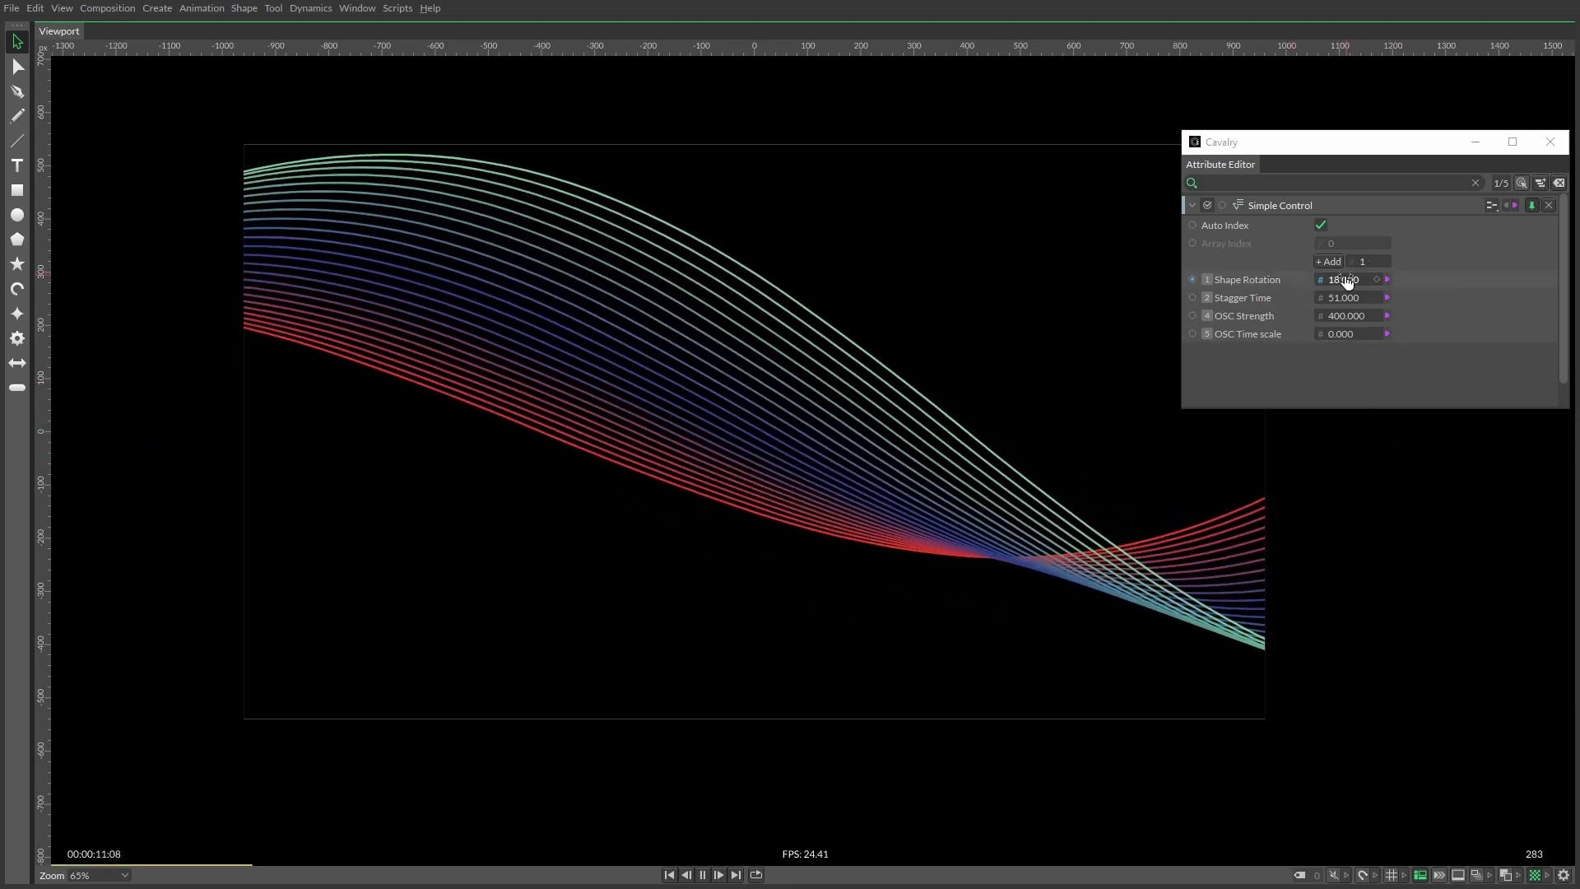
left_click_drag(1345, 281, 1370, 335)
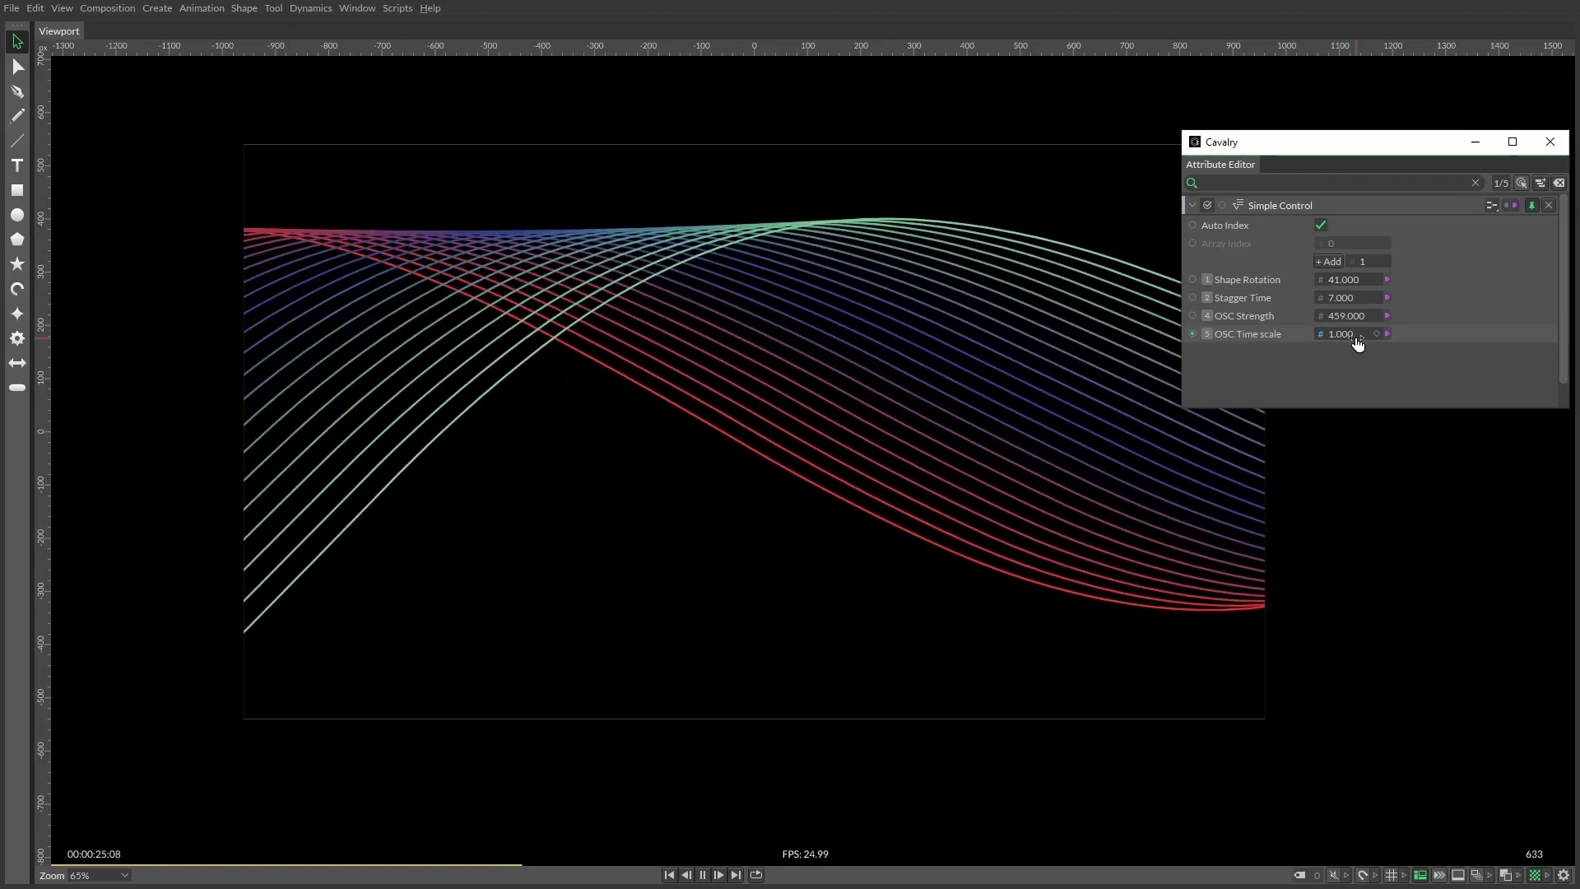
left_click_drag(1350, 280, 1376, 281)
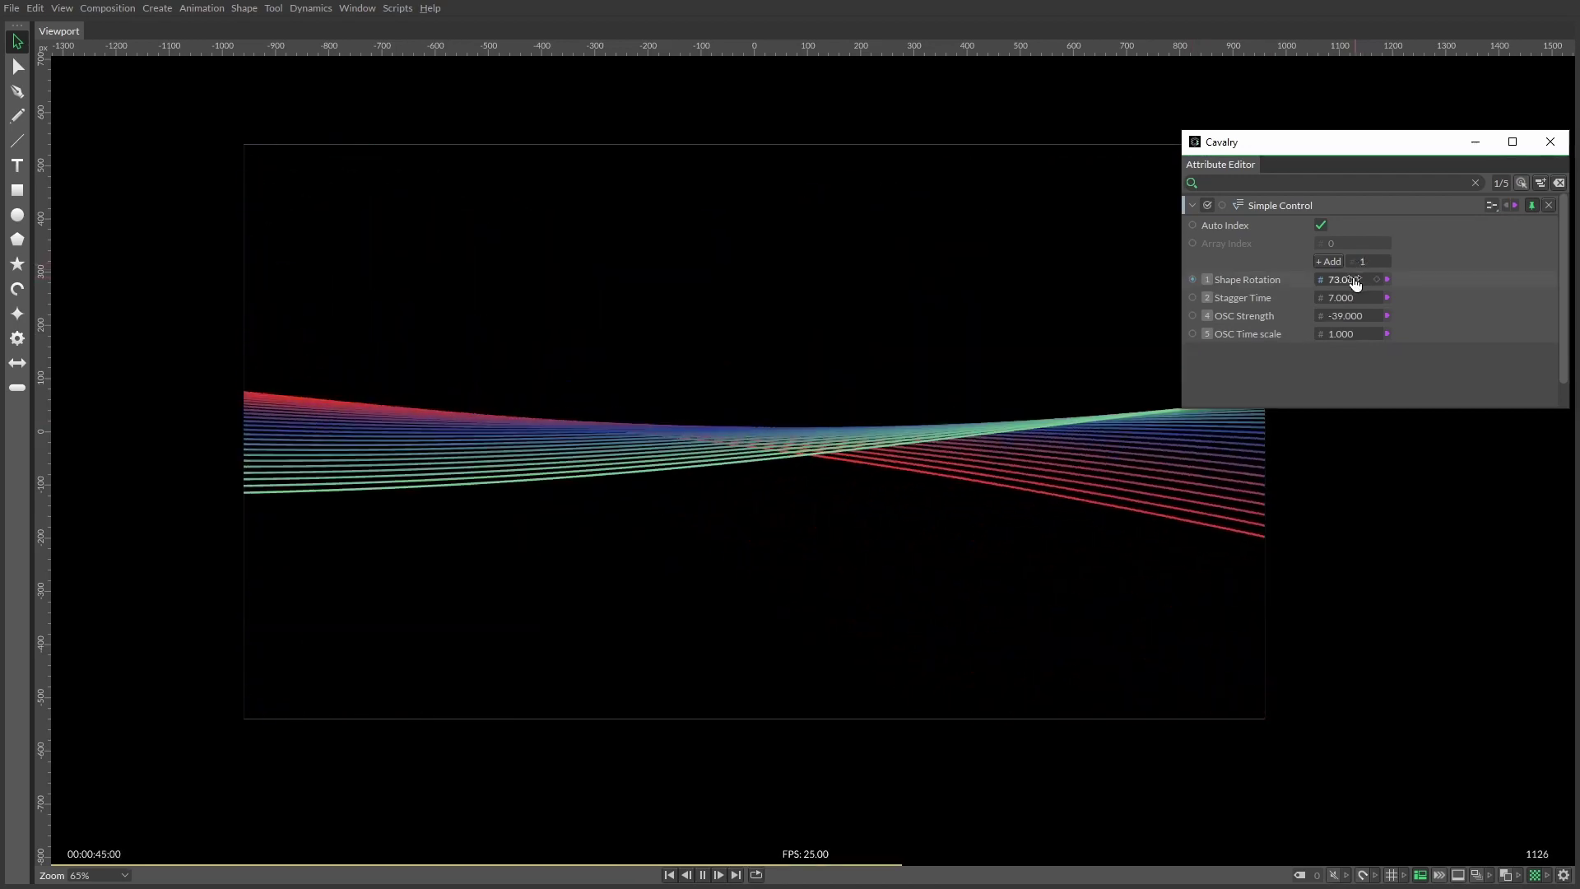
mouse_move(1347, 282)
left_mouse_down()
mouse_move(1372, 282)
mouse_move(1331, 298)
mouse_move(1347, 300)
left_mouse_up()
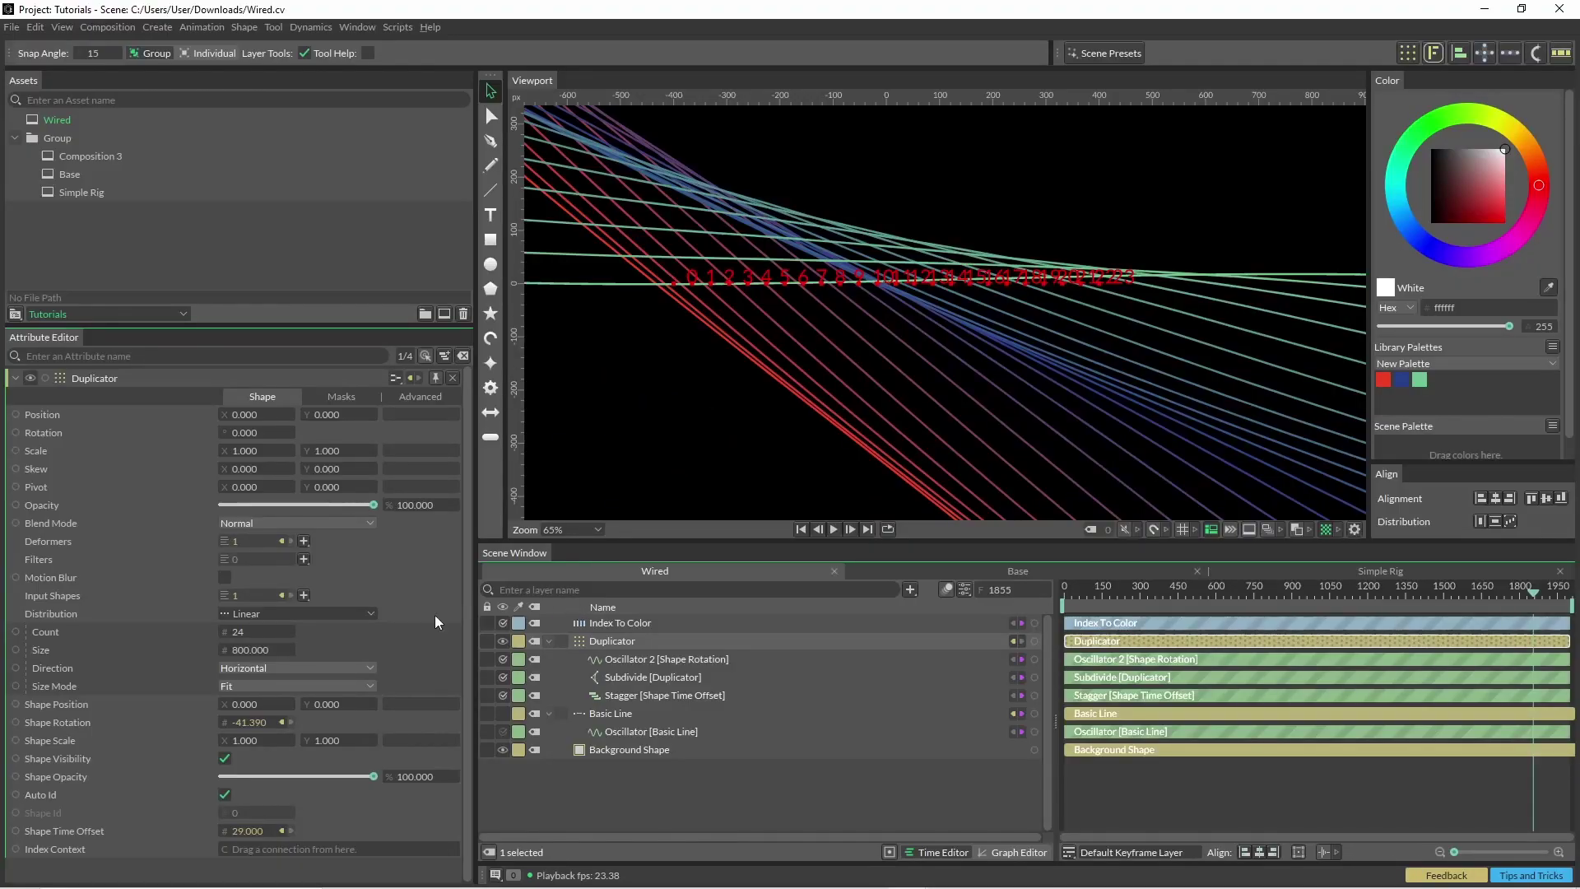
- Add the Duplicator's Count and Oscillator 2's Time Scale and Strength to the Control Centre
right_click(185, 634)
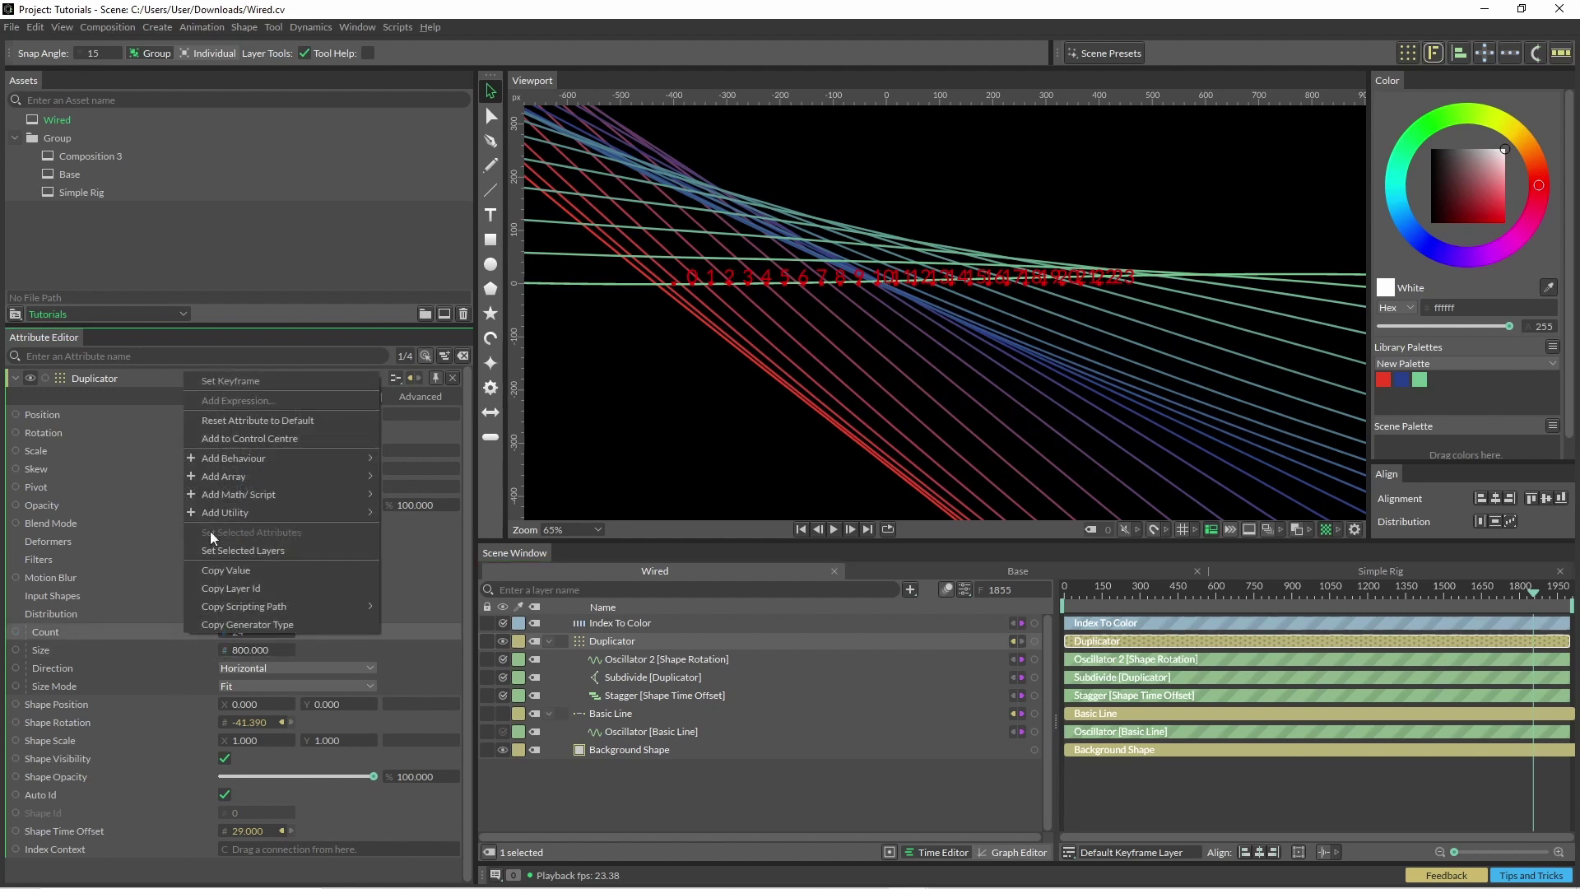
left_click(237, 438)
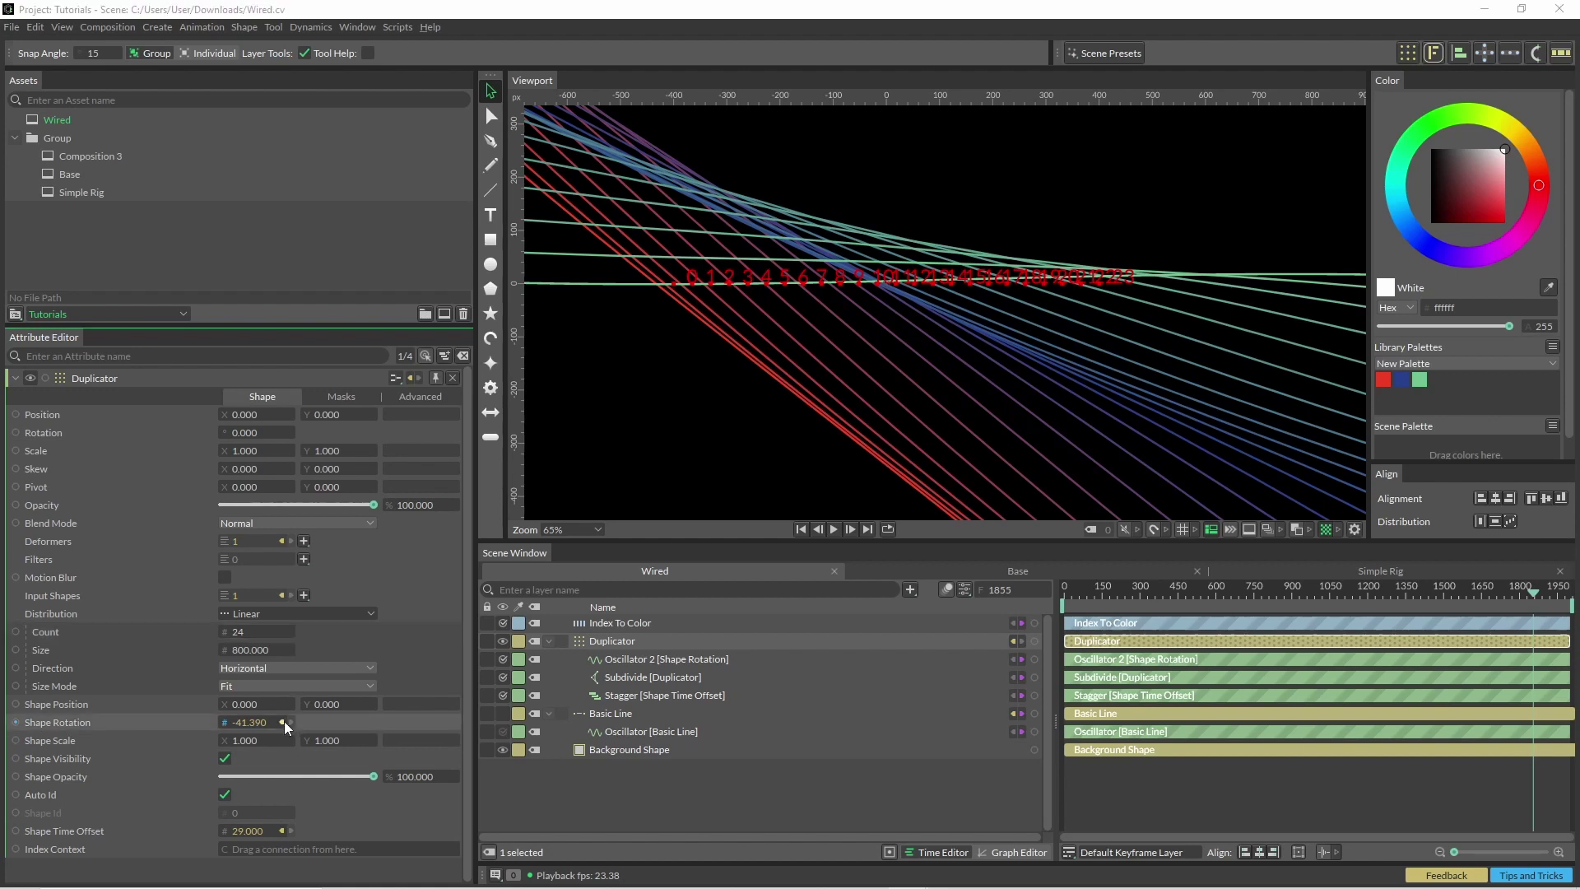
mouse_move(284, 721)
left_click(360, 722)
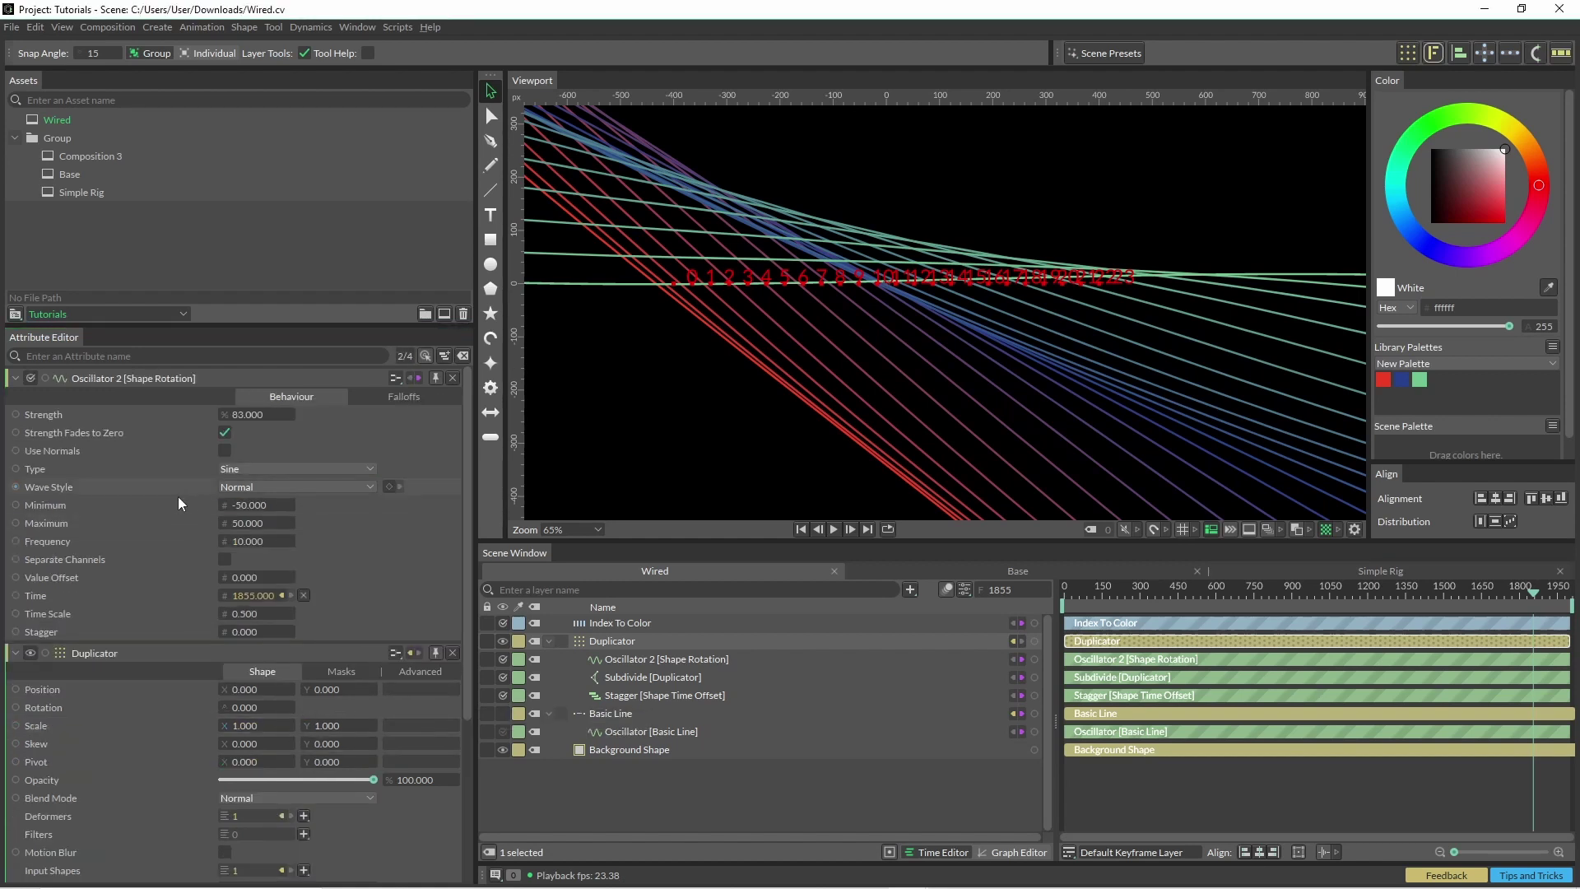
right_click(158, 615)
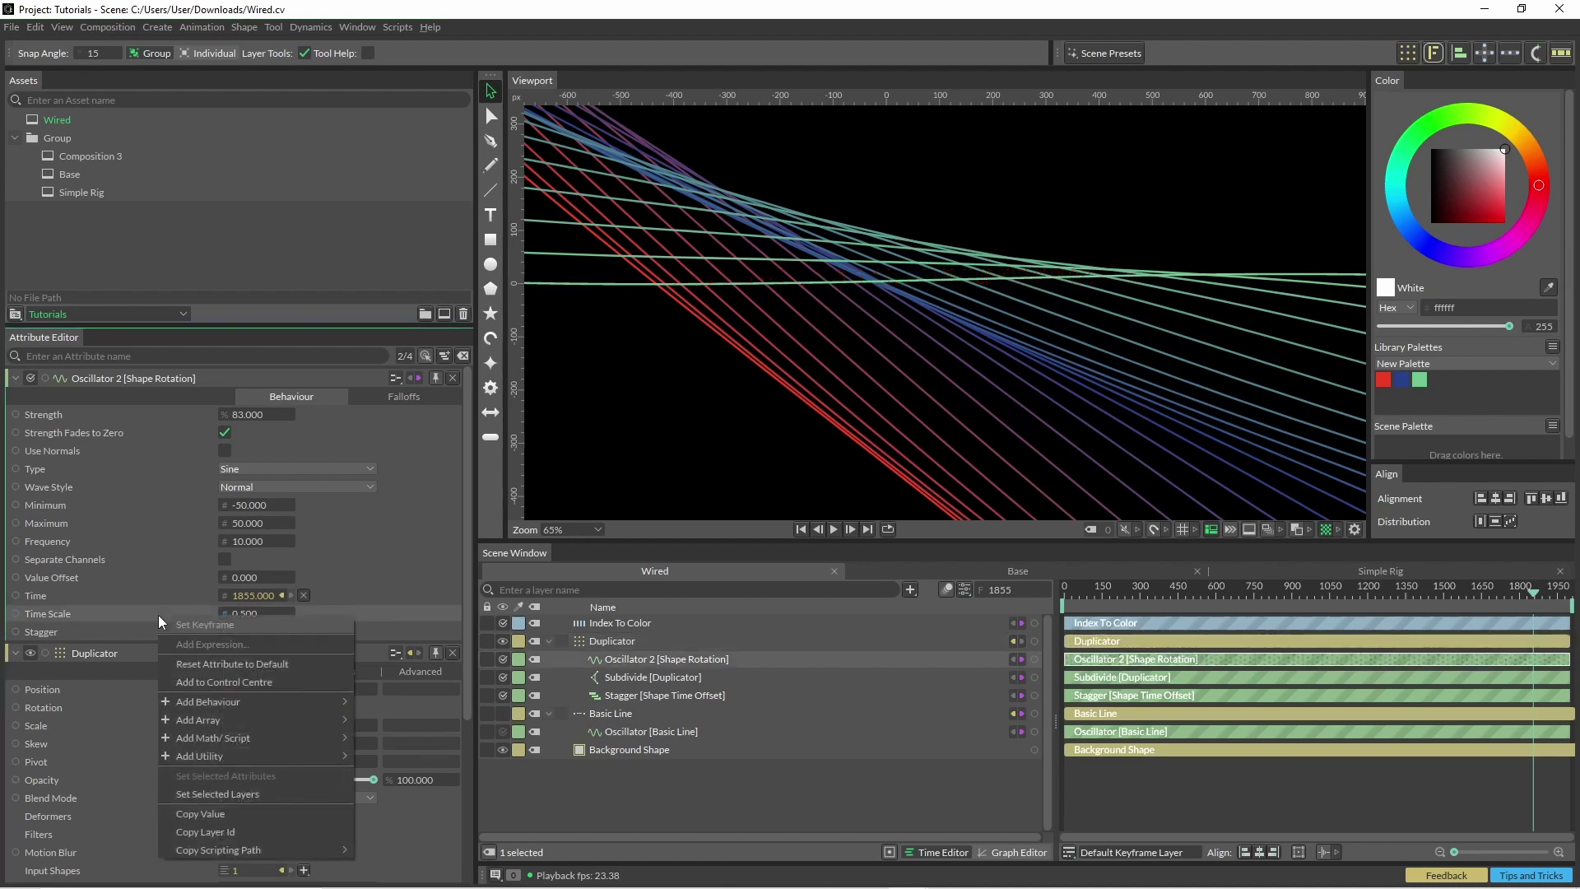
left_click(197, 684)
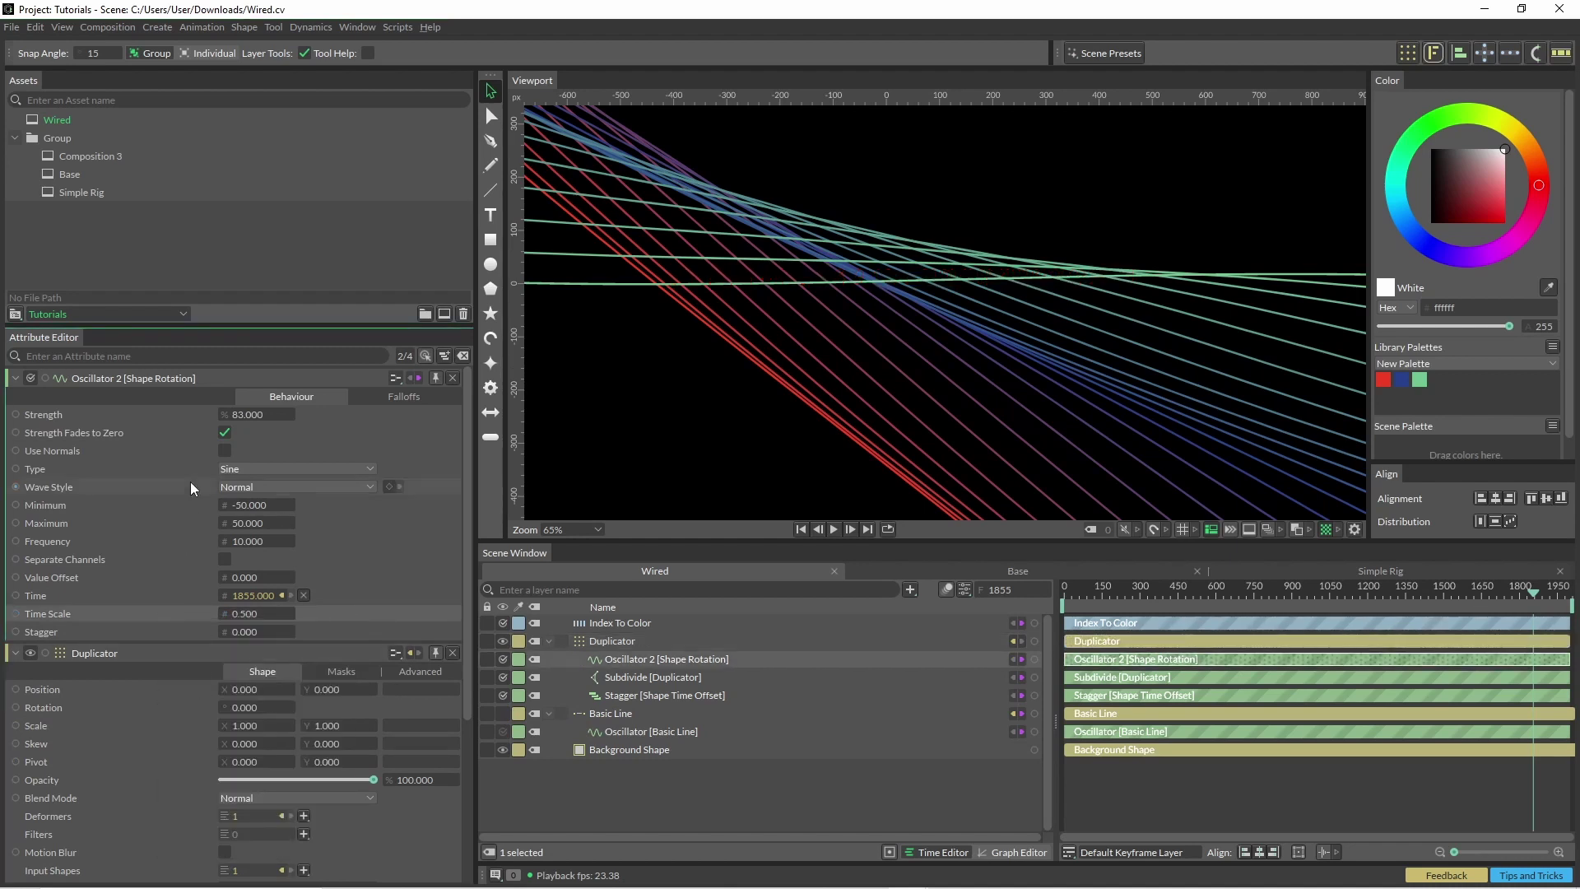
right_click(184, 420)
left_click(247, 487)
- Add the Subdivide deformer's Subdivisions and the Shape Time Offset Stagger's Maximum to the Control Centre
right_click(155, 395)
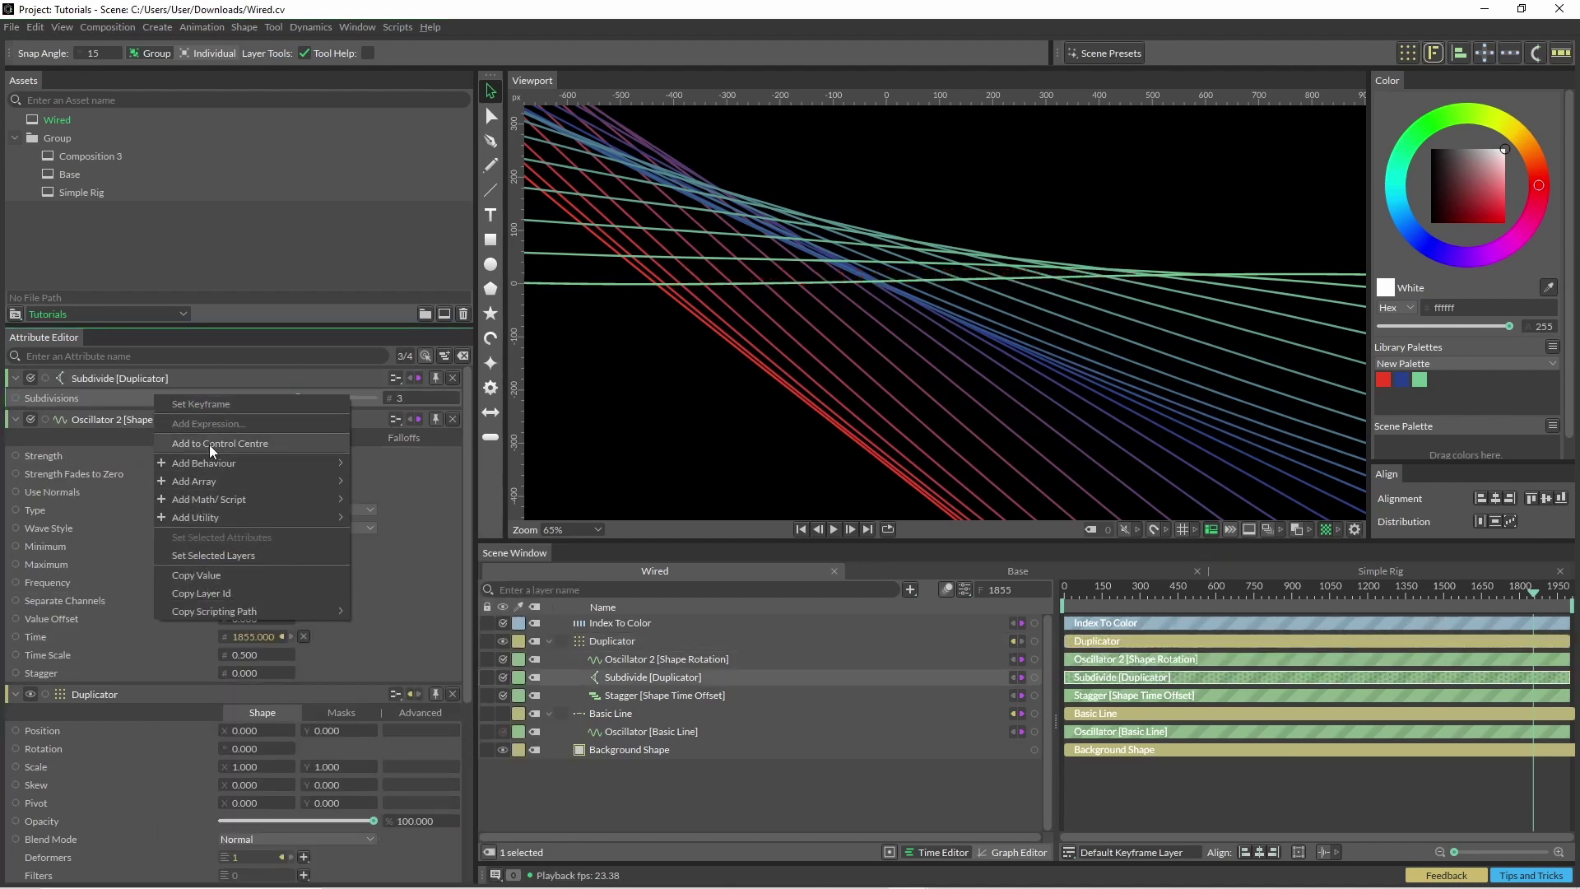
left_click(209, 445)
left_click(673, 699)
left_click(674, 697)
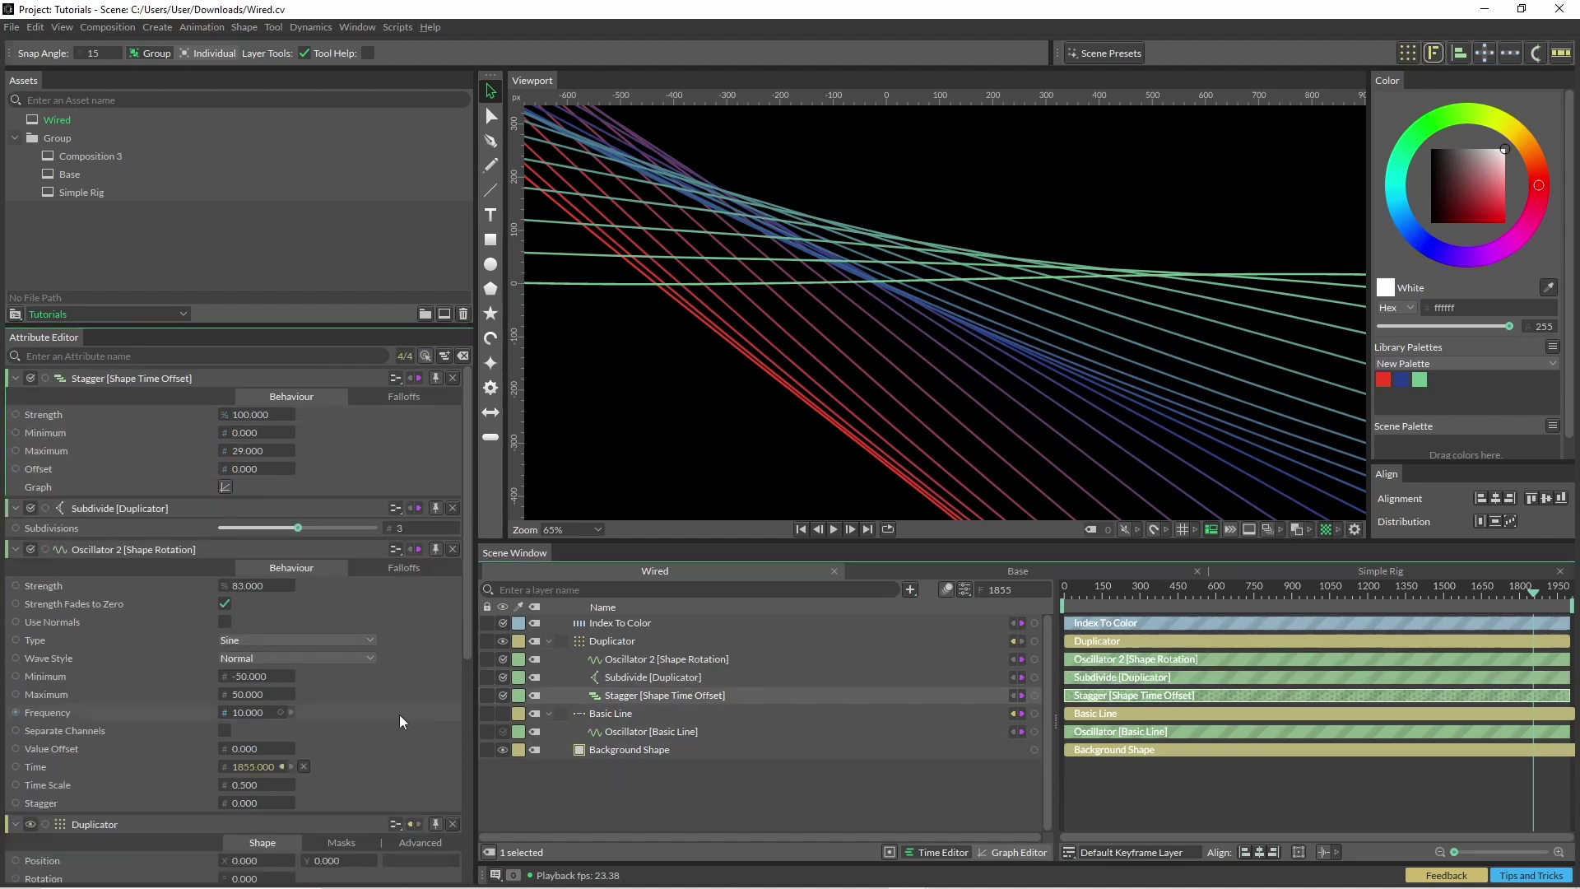
right_click(163, 448)
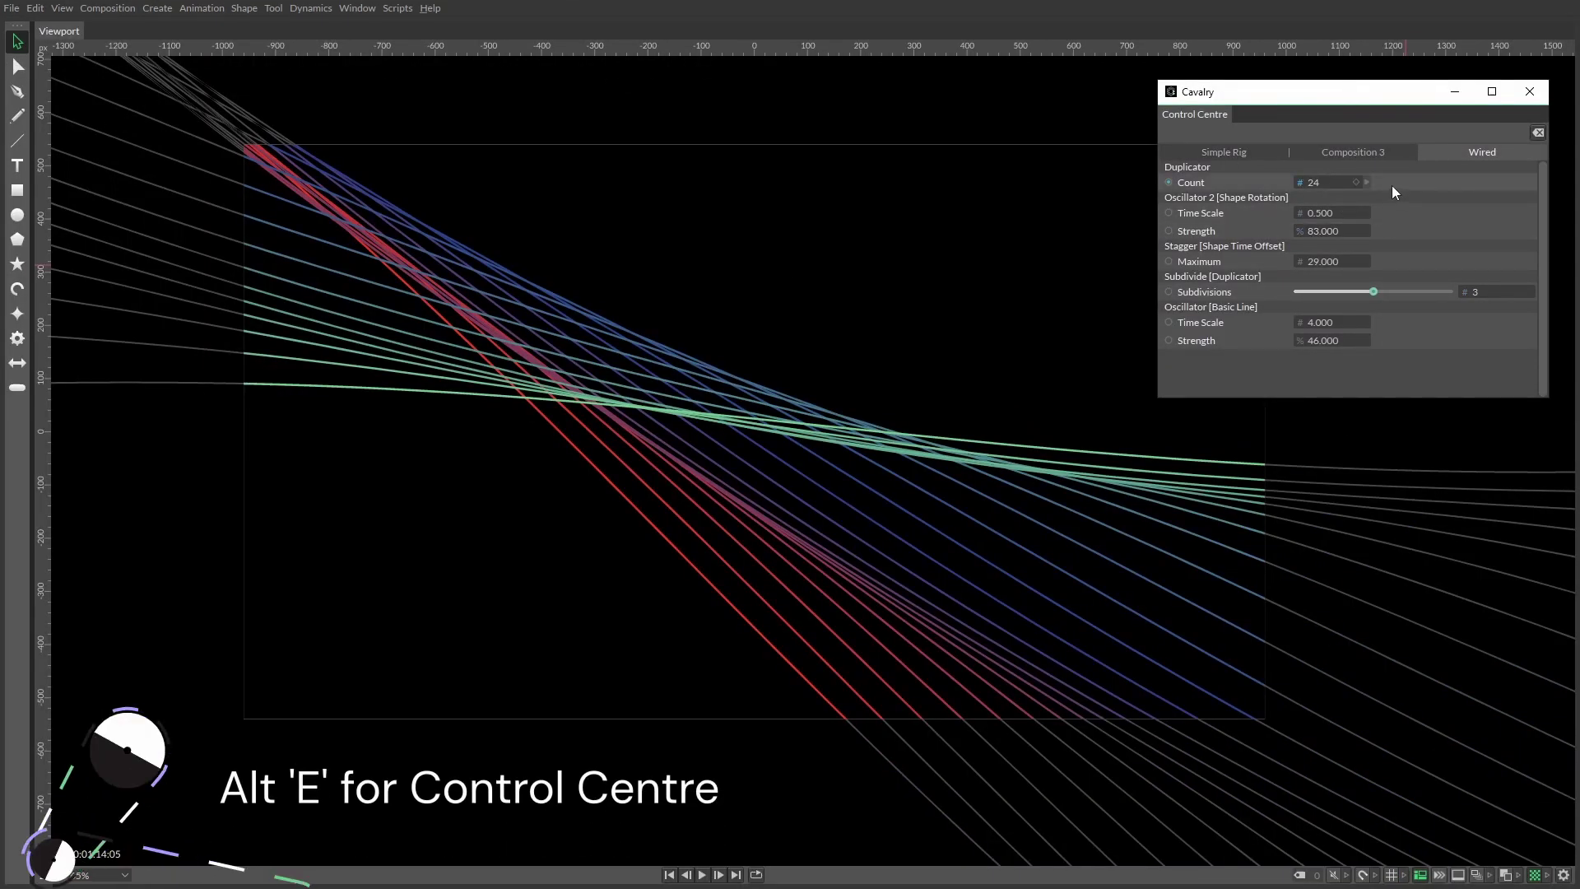
- Set the Duplicator's Count to 29 in the Control Centre, check the other compositions' controls, and play the Wired composition
mouse_move(1324, 184)
left_mouse_down()
mouse_move(1351, 182)
mouse_move(1336, 191)
left_mouse_up()
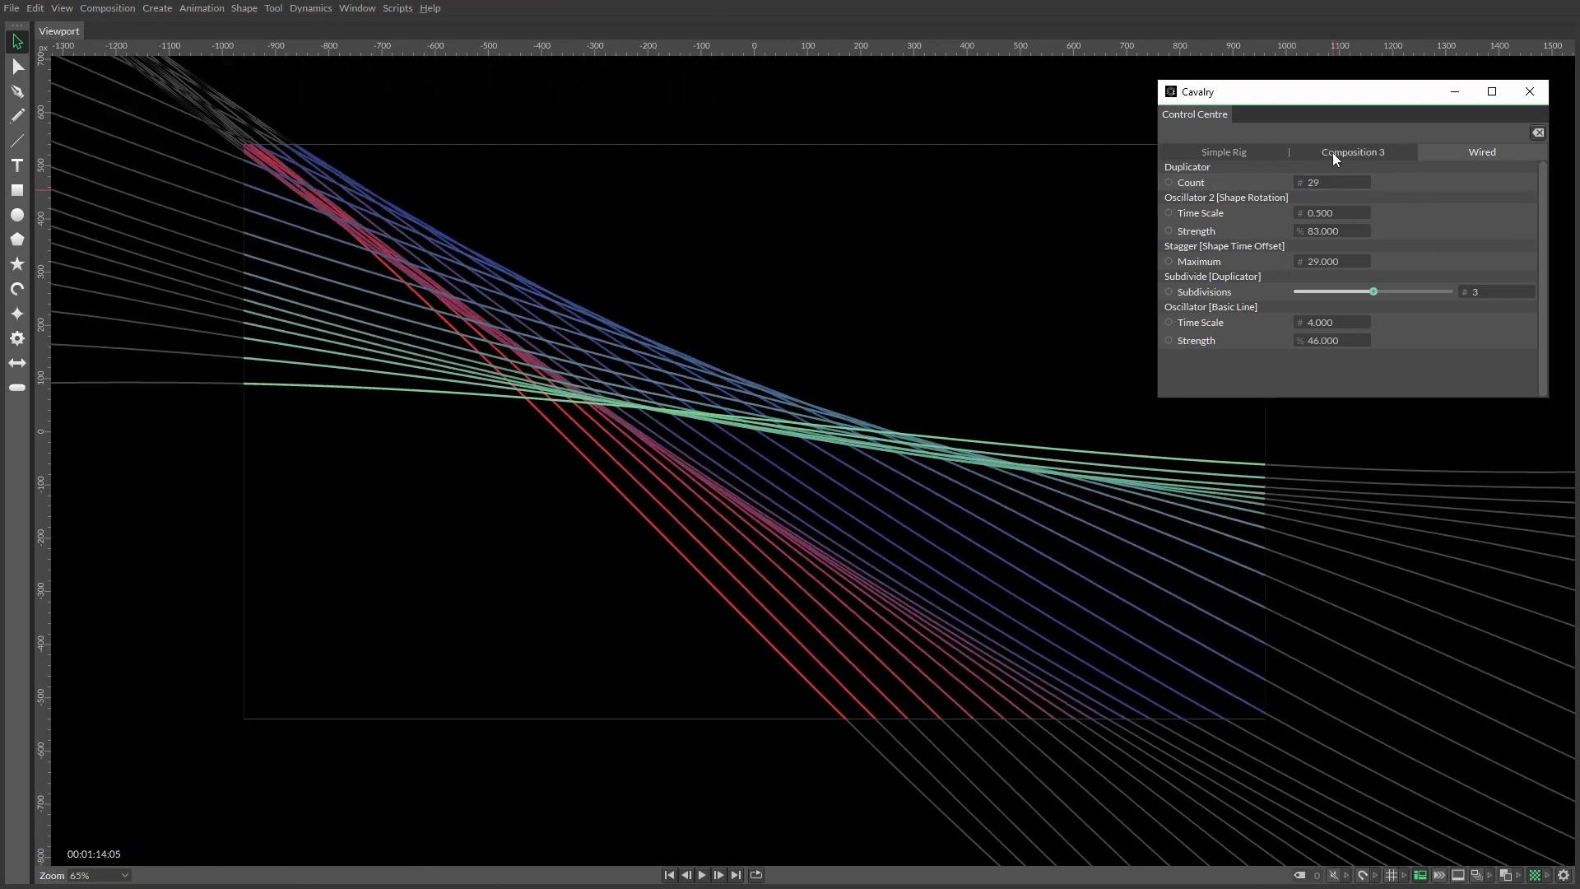
left_click(1238, 152)
left_click(1331, 152)
left_click(1470, 152)
key("space")
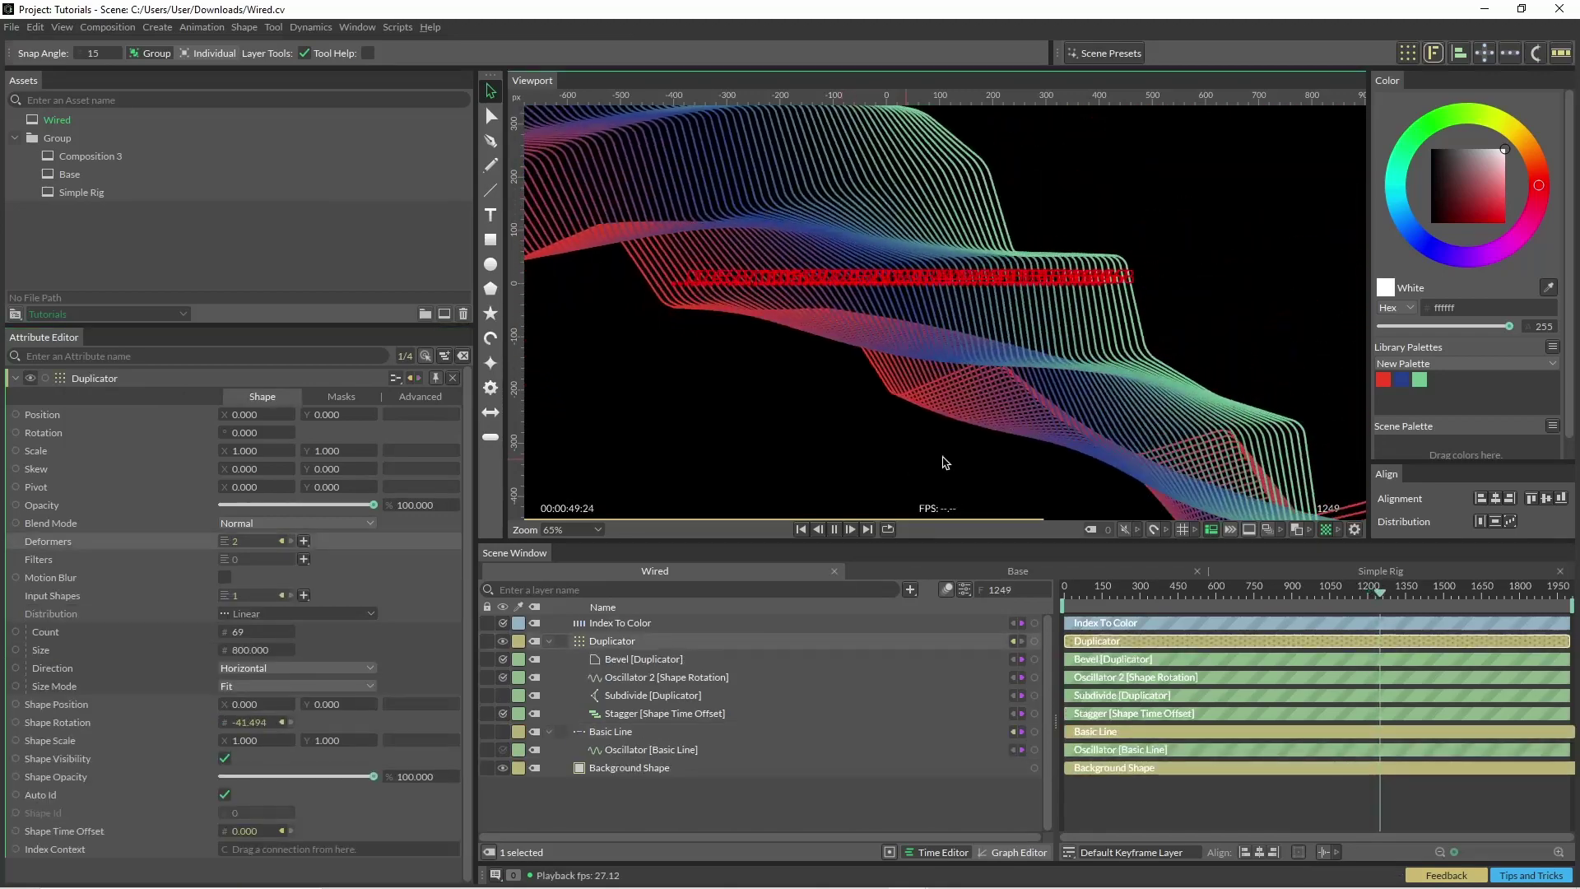
- Change the Maximum of the Stagger on Shape Time Offset to -15 while the animation plays
left_click(1251, 266)
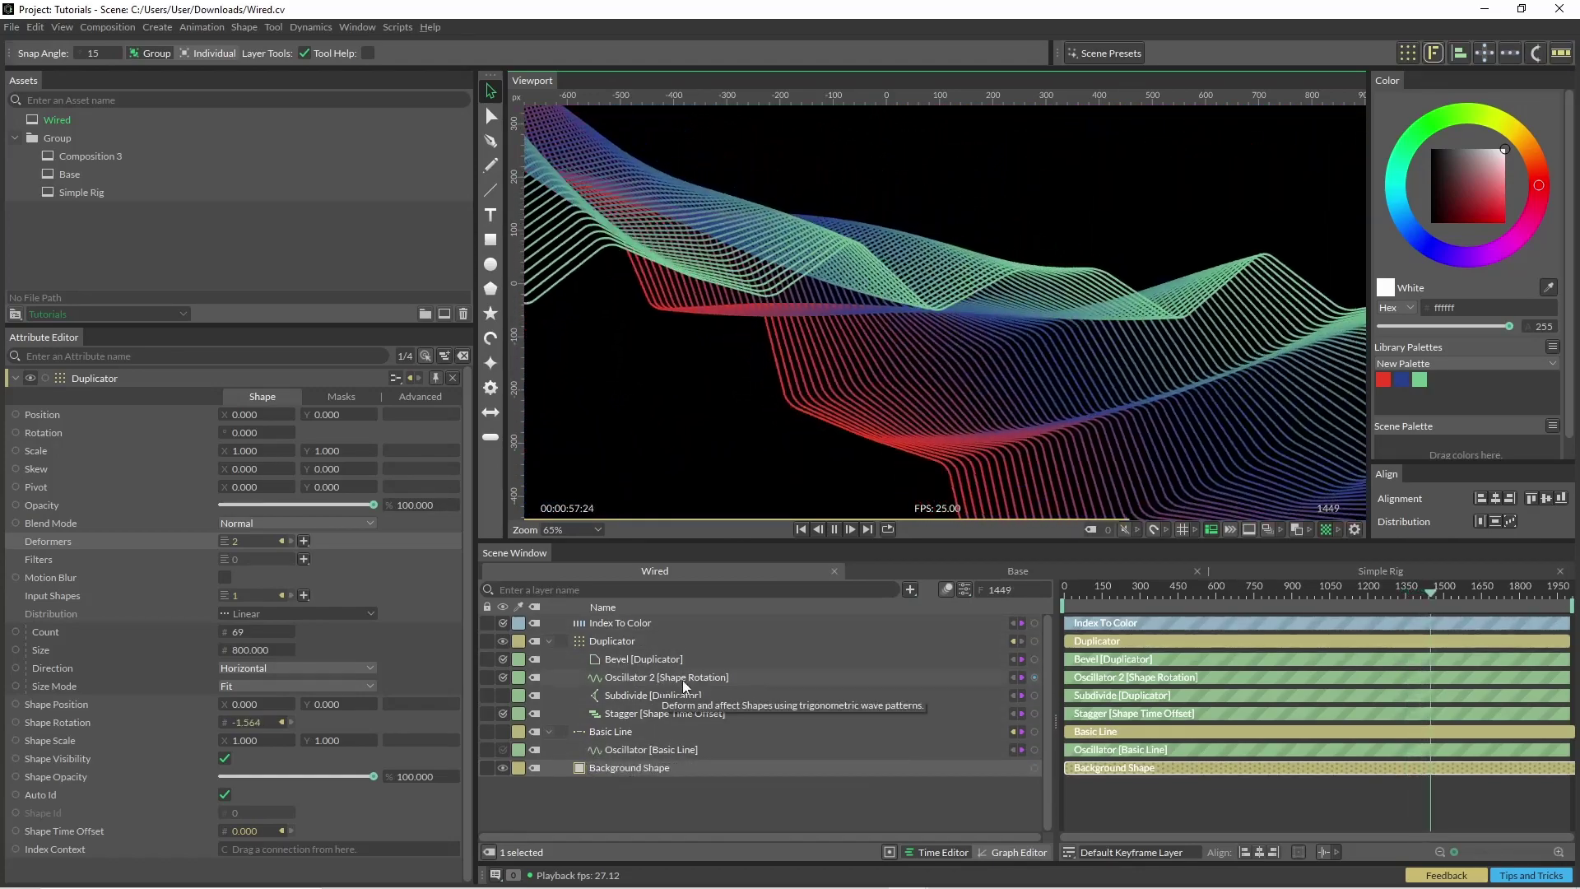
left_click(668, 715)
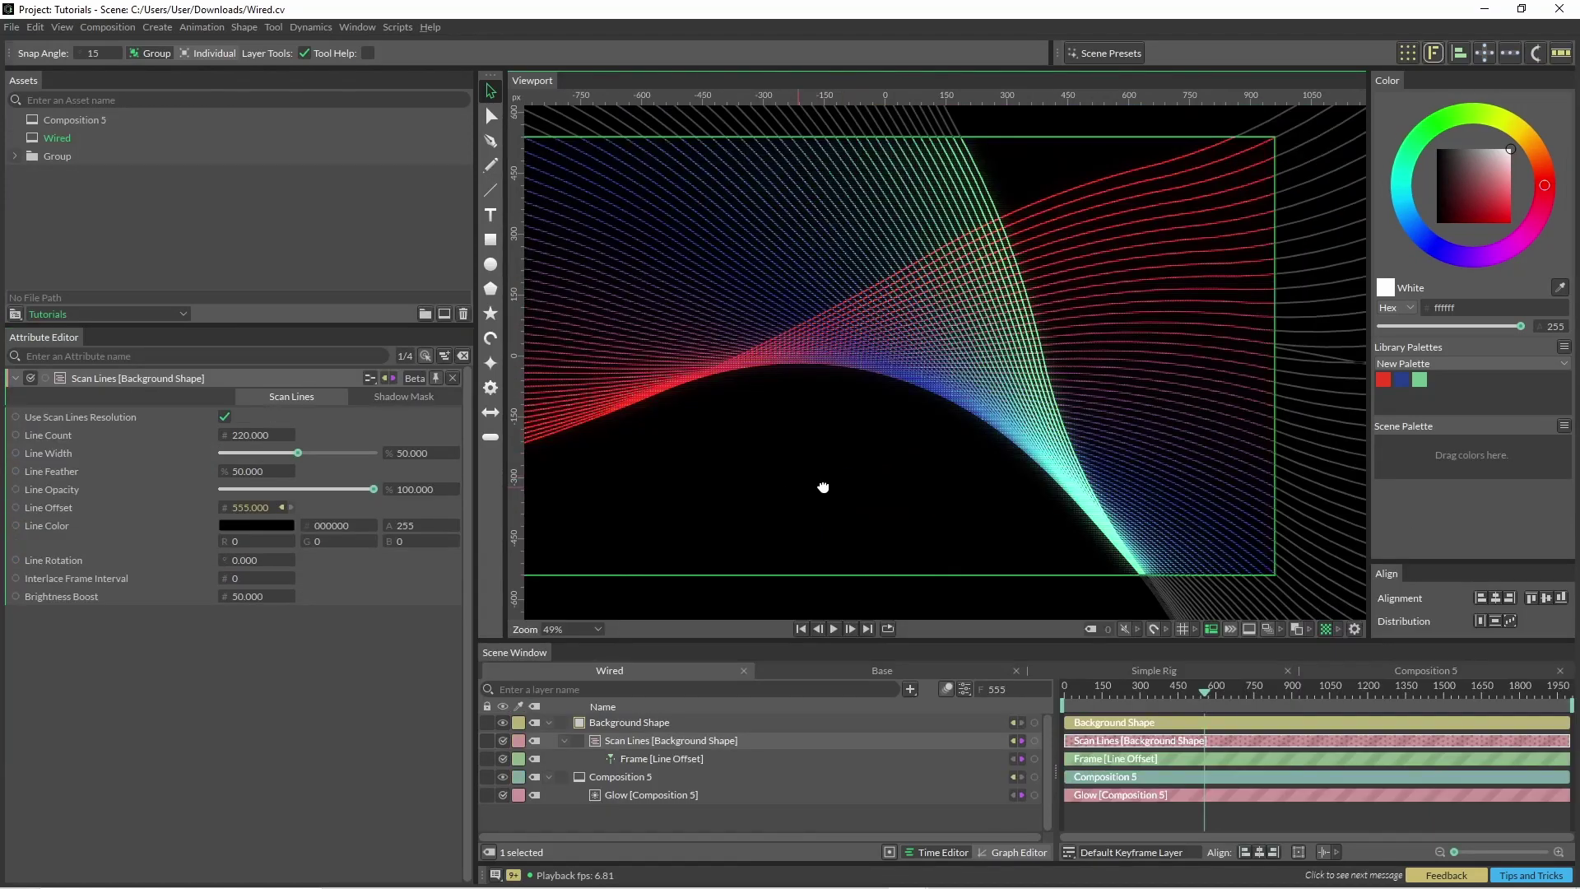
left_click_drag(823, 488, 899, 469)
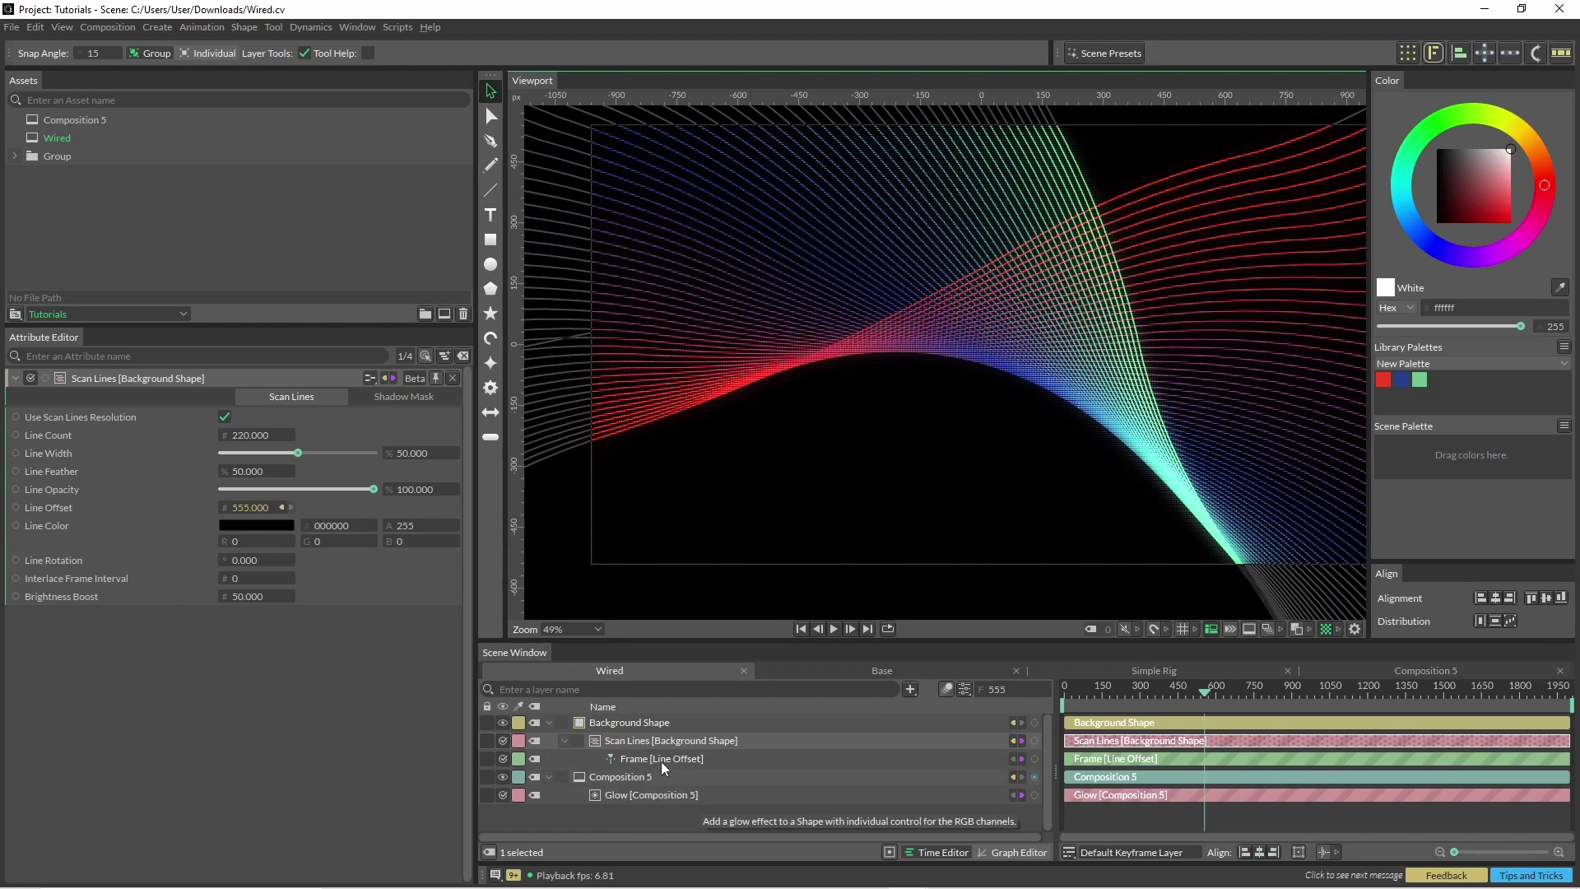
- Review the Scan Lines filter on the Background Shape and set that shape's Opacity to 49
left_click(624, 742)
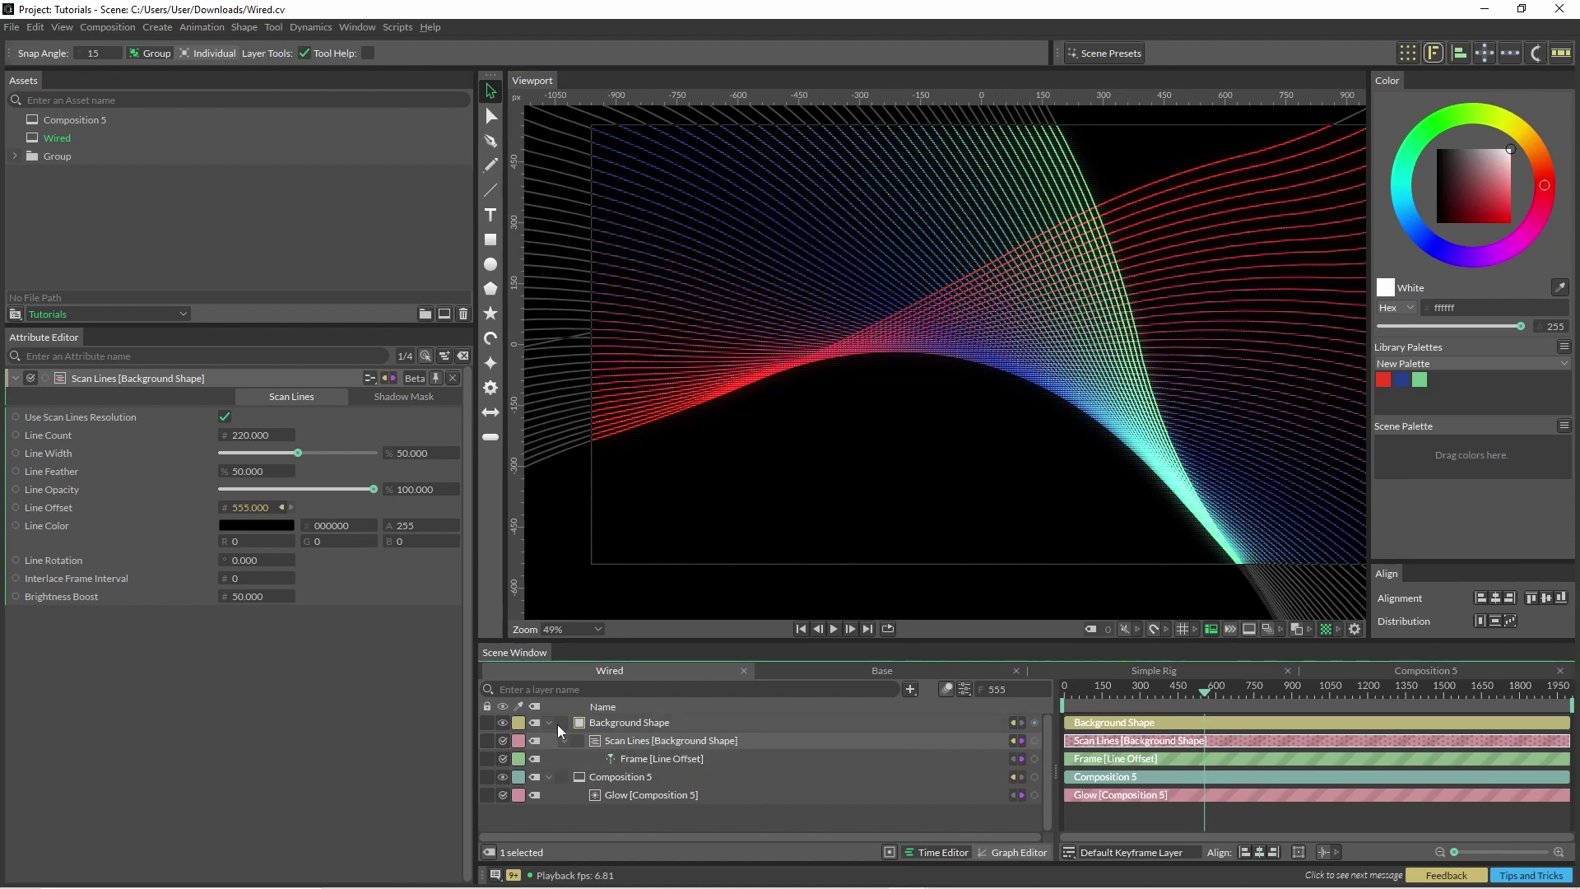
left_click(288, 400)
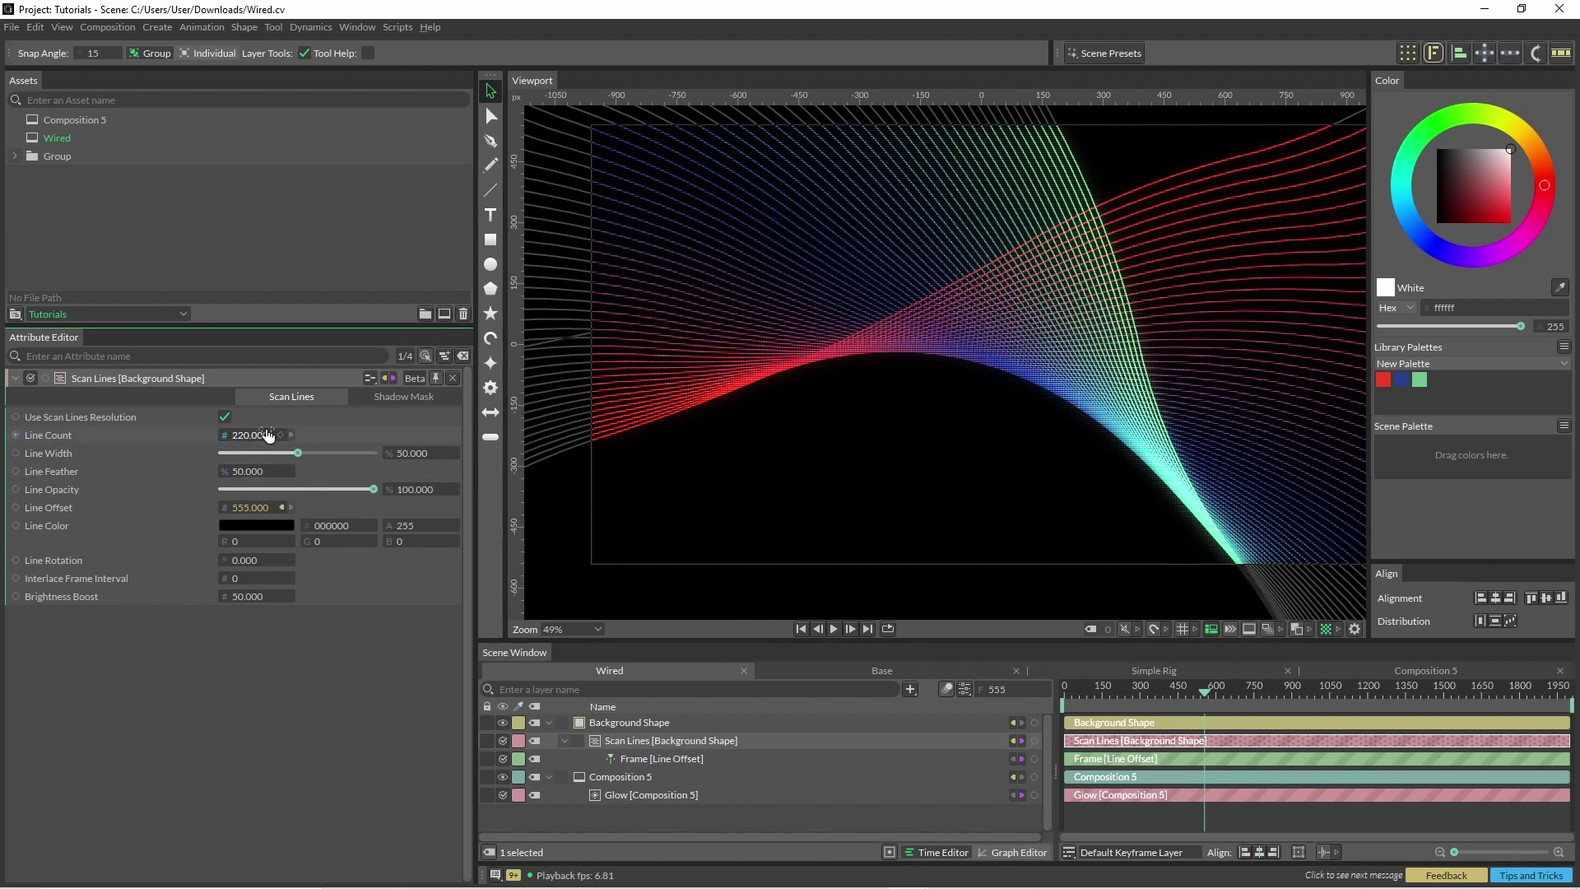
left_click(625, 720)
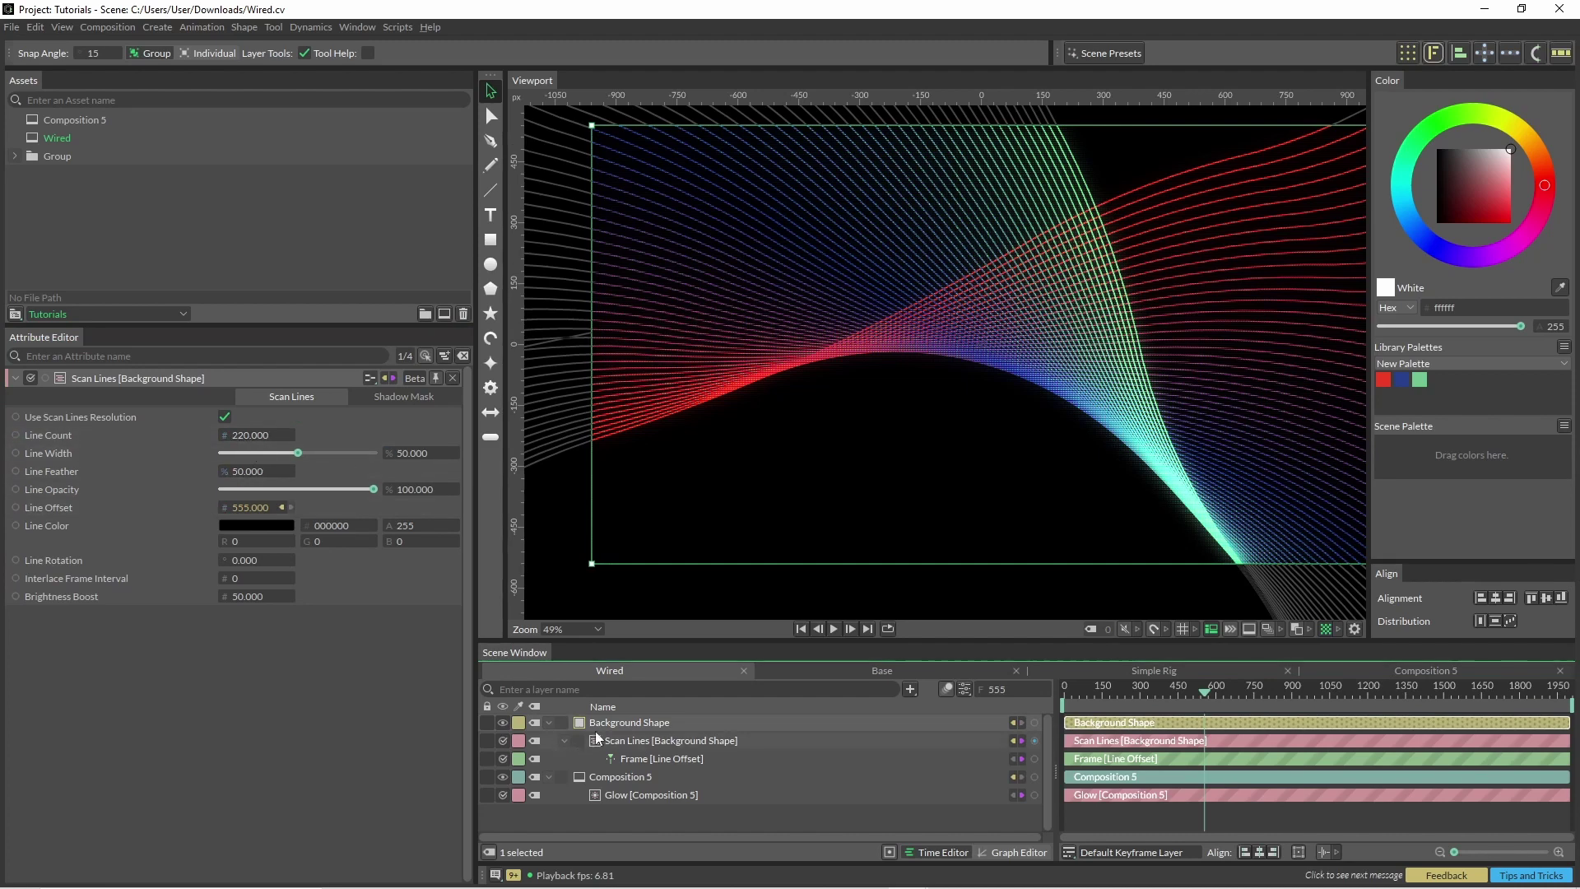
double_click(605, 723)
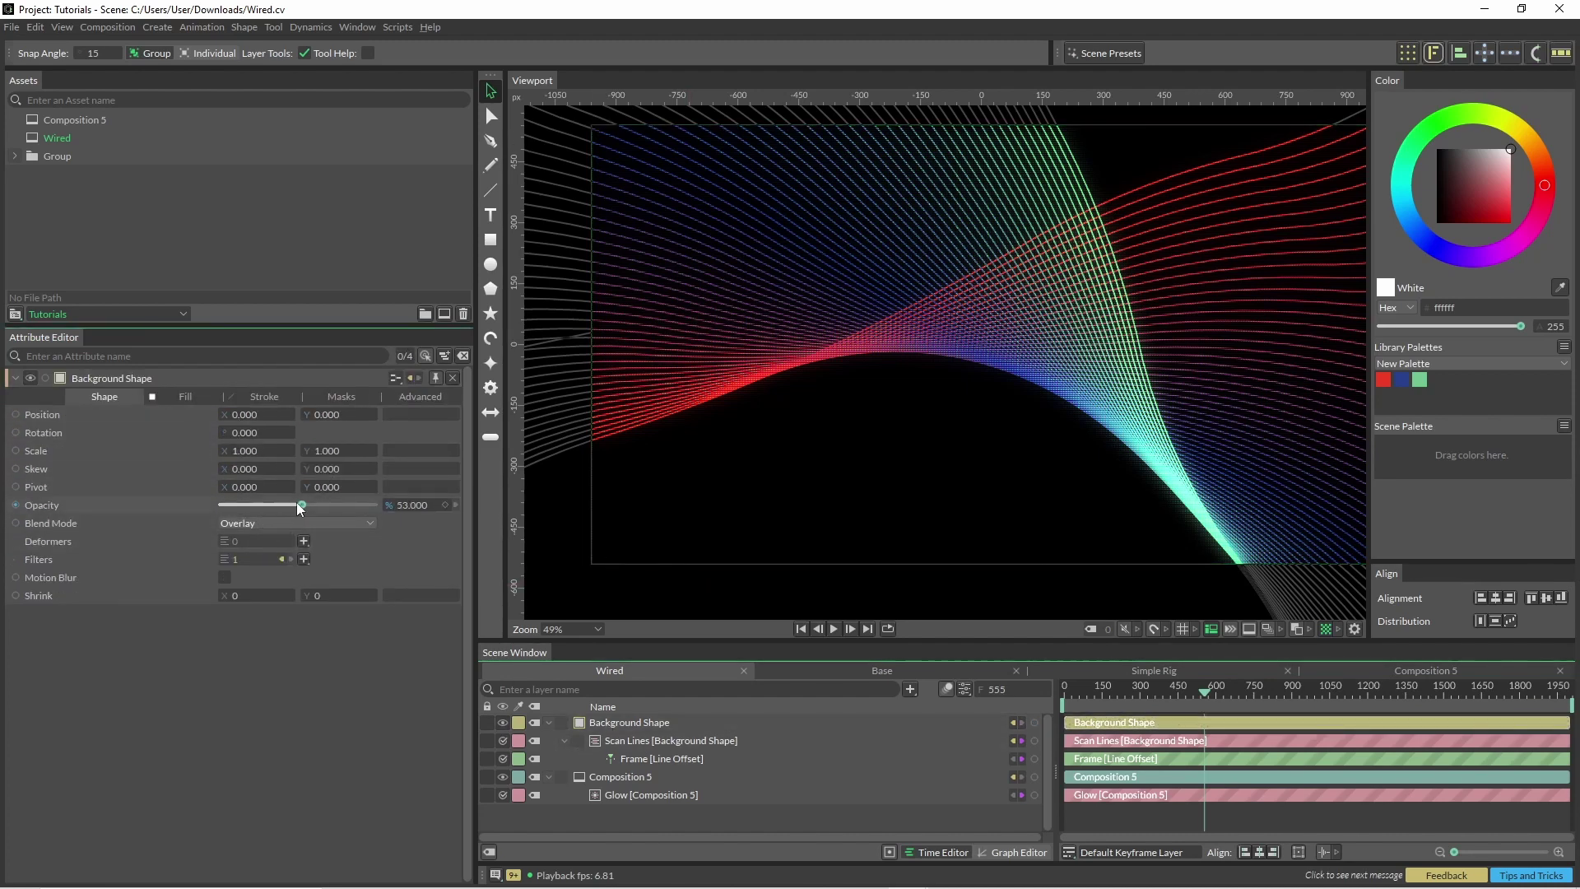
mouse_move(298, 504)
left_mouse_down()
mouse_move(328, 513)
mouse_move(298, 505)
left_mouse_up()
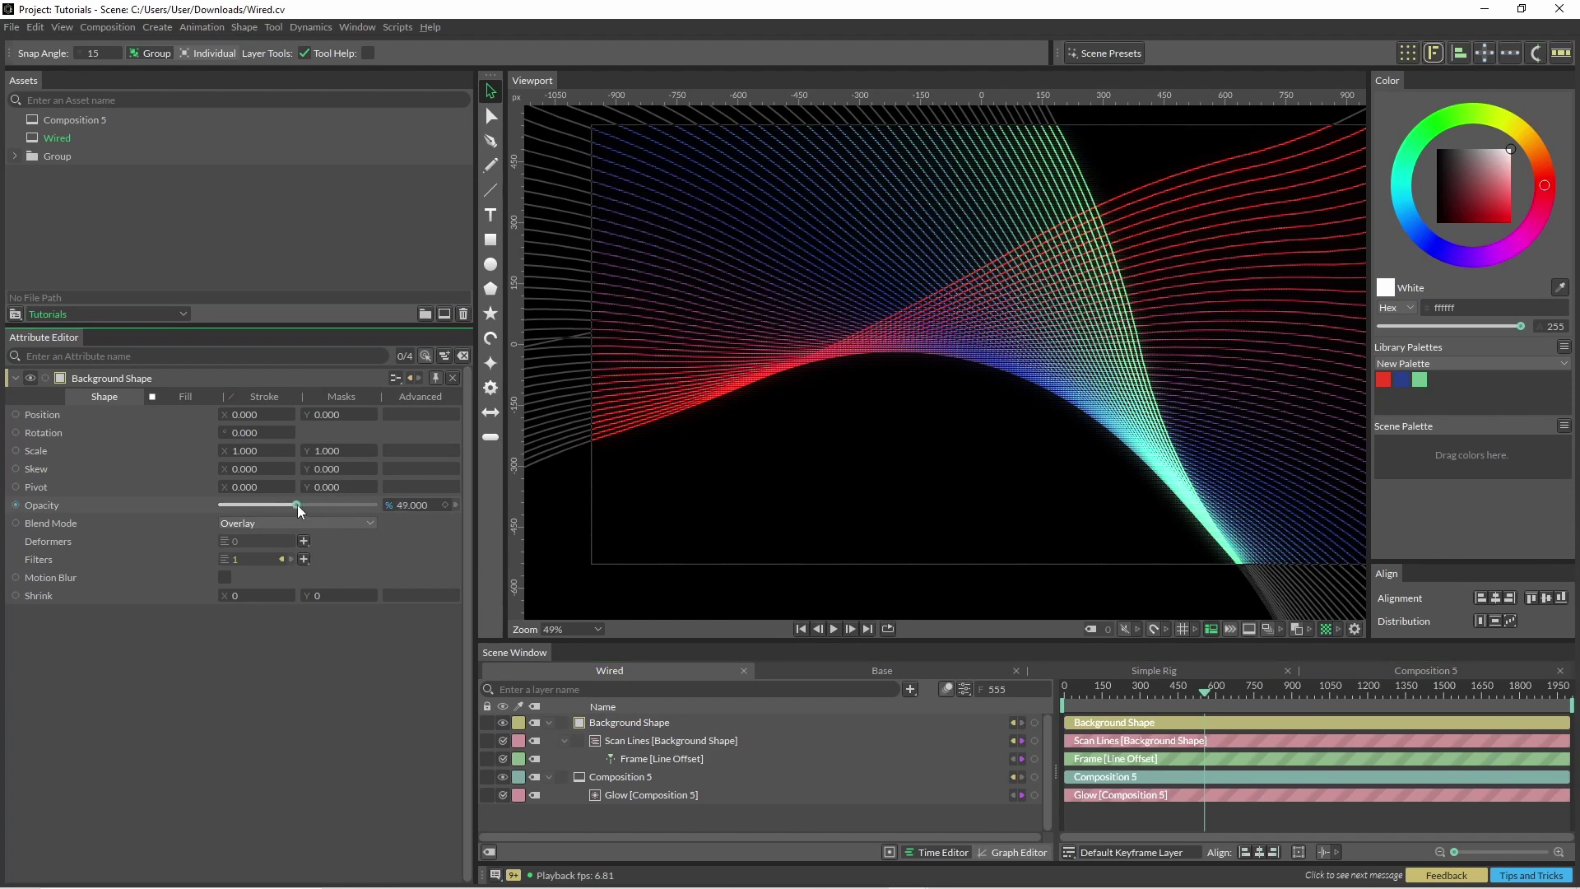
- Open the Shadow Mask settings of the Background Shape's Scan Lines filter
left_click(673, 744)
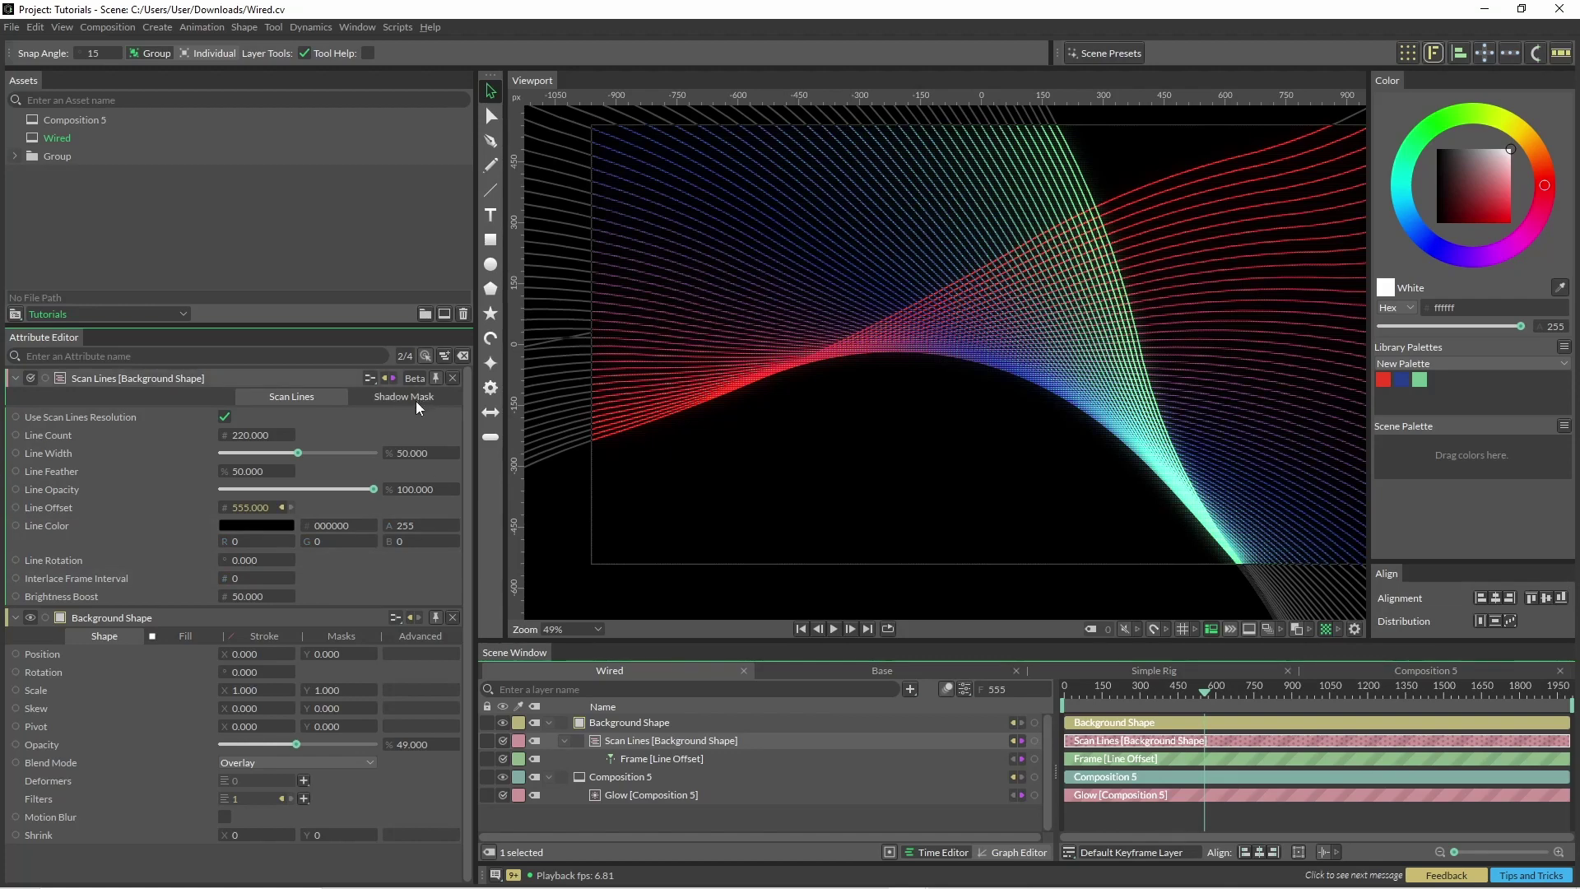
left_click(413, 398)
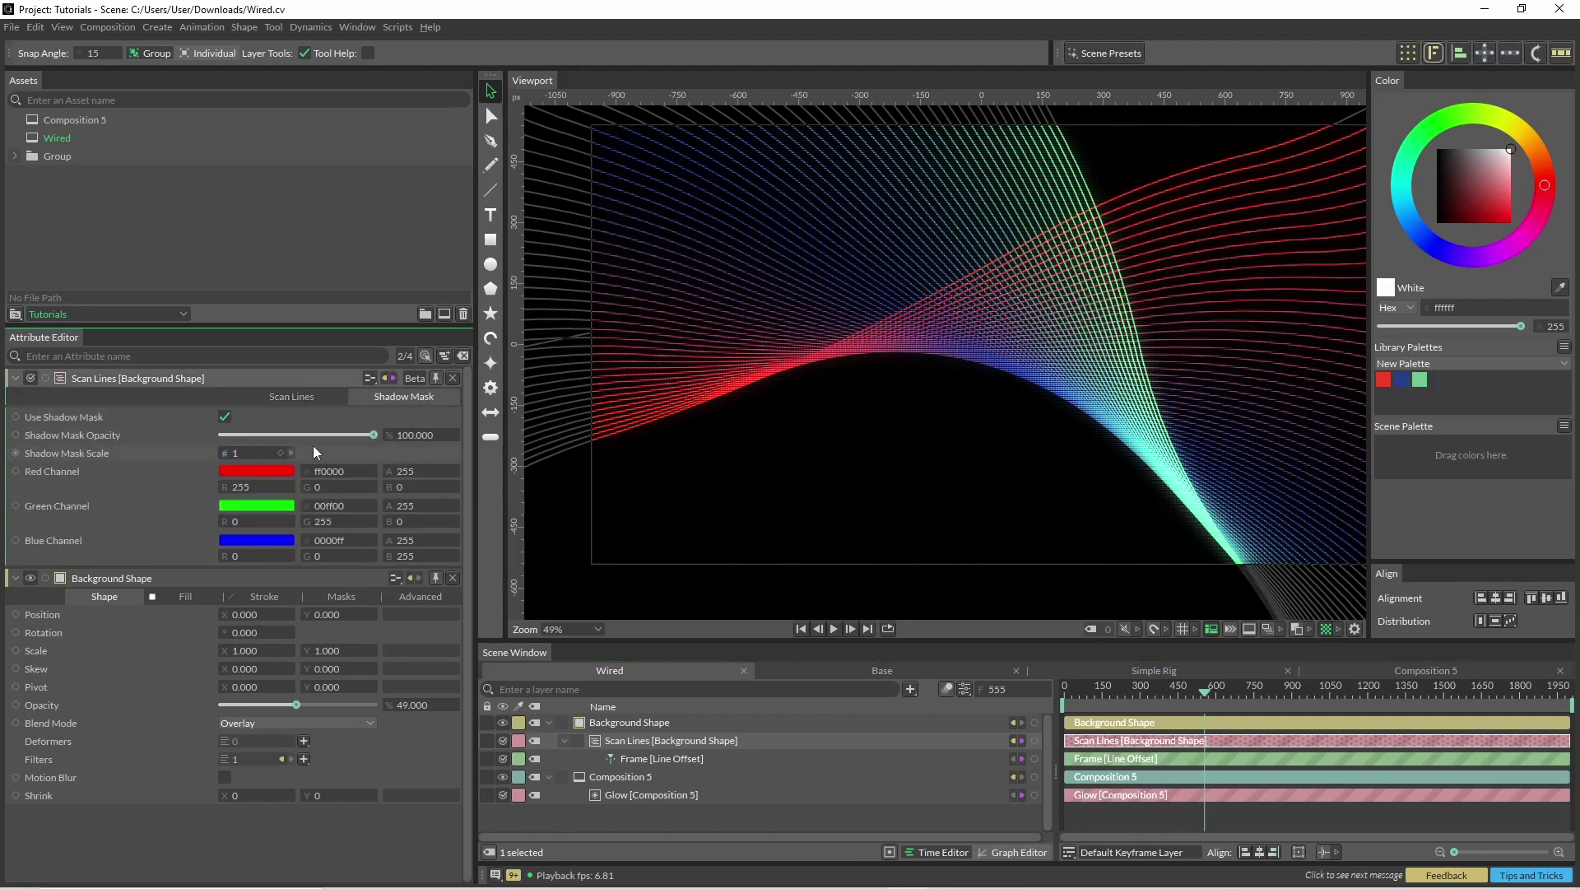